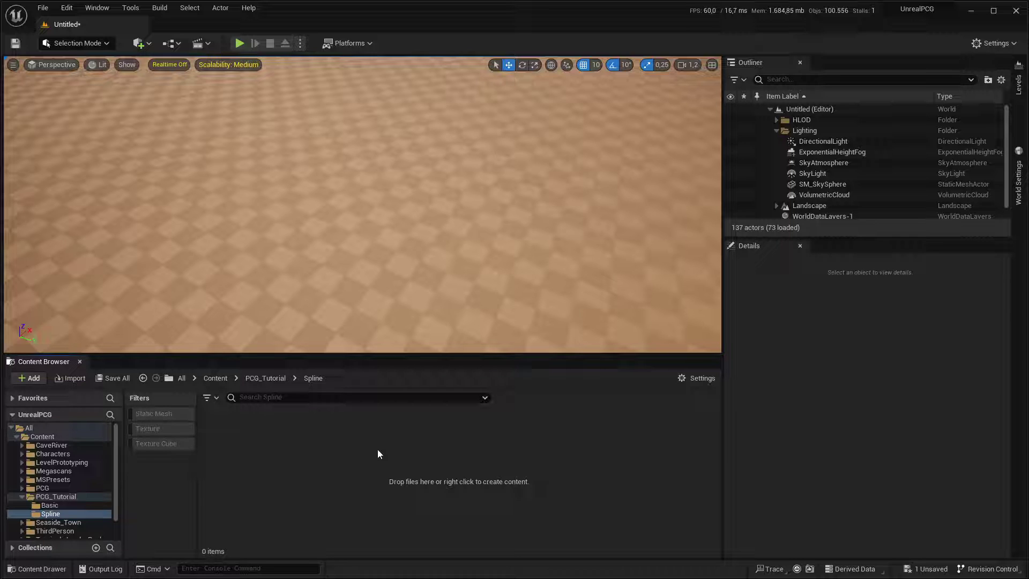
Step: Create a PCG Graph named PCG_Spline in the Spline folder and open it for editing
{"action": "right_click", "coordinate": [316, 439]}
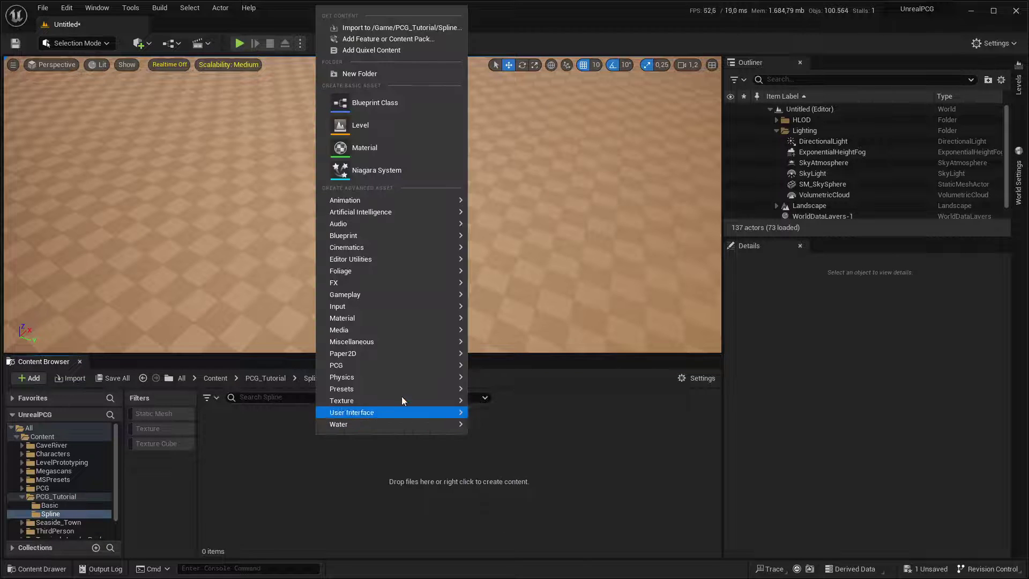
{"action": "mouse_move", "coordinate": [413, 366]}
{"action": "left_click", "coordinate": [501, 374]}
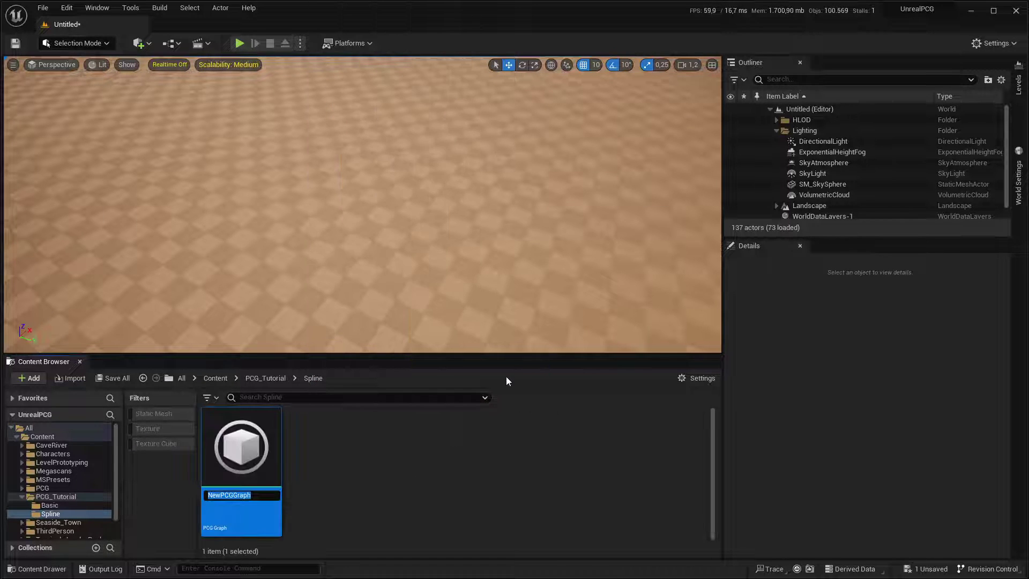
{"action": "type", "text": "PCG_Spline"}
{"action": "key", "text": "Return"}
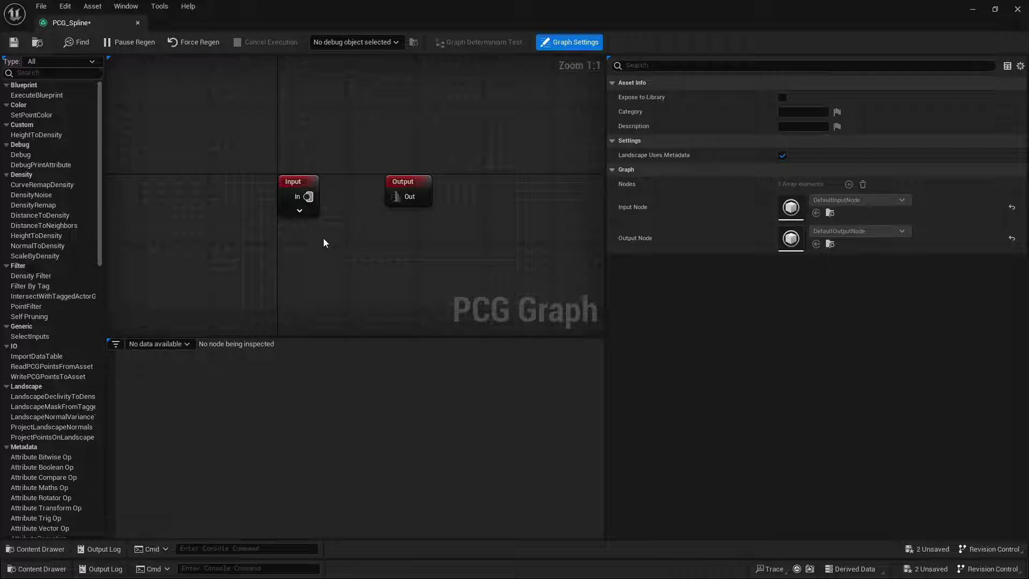
Step: Add a Get Spline Data node to the graph below the Input and Output nodes
{"action": "right_click", "coordinate": [330, 238]}
{"action": "type", "text": "get sp"}
{"action": "key", "text": "Return"}
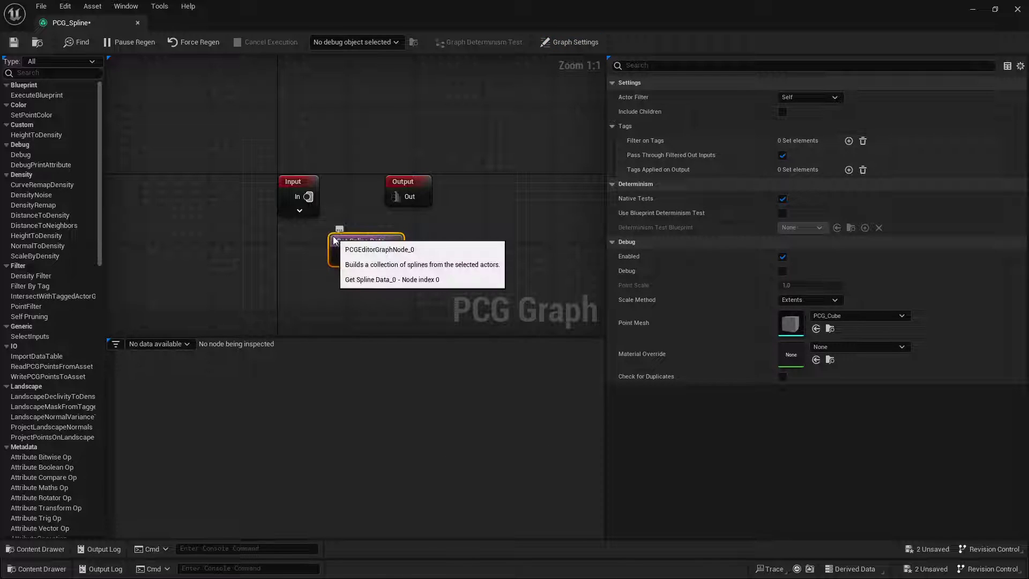
{"action": "right_click_drag", "start_coordinate": [410, 271], "coordinate": [347, 269]}
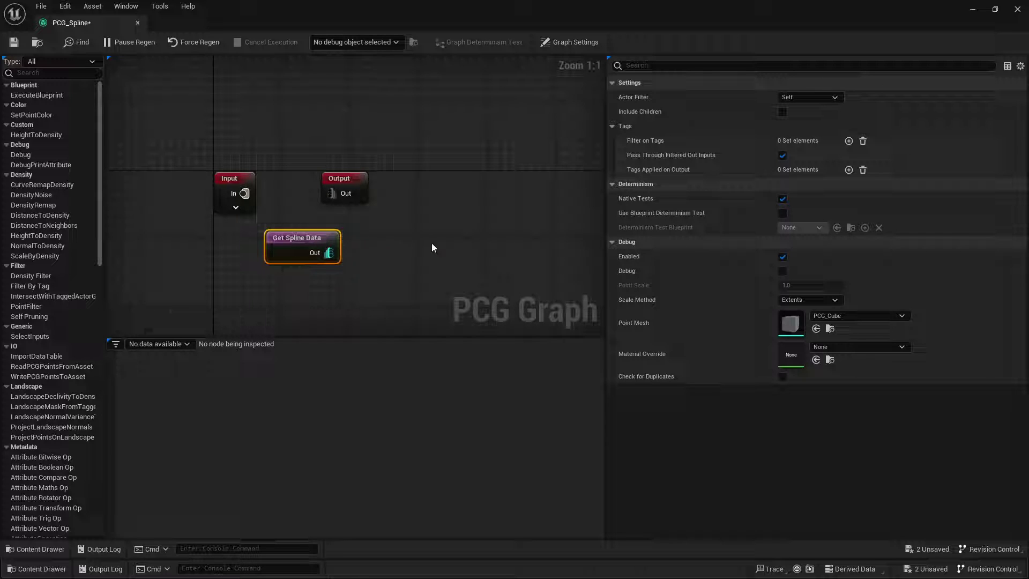
Step: Make Get Spline Data filter all world actors, selecting them by tag with the actor selection tag TestSpline
{"action": "left_click", "coordinate": [815, 97]}
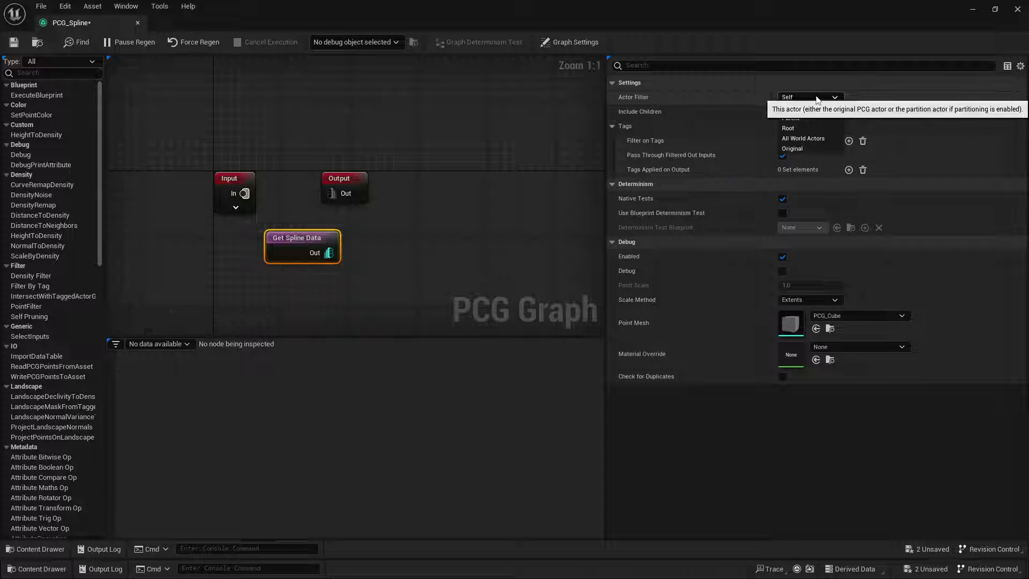
{"action": "left_click", "coordinate": [801, 140]}
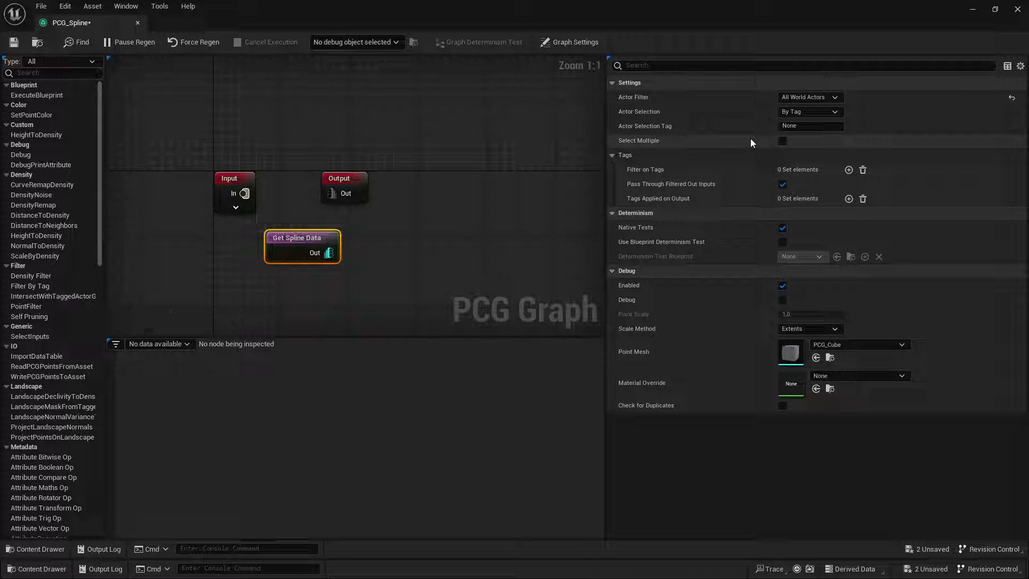
{"action": "left_click", "coordinate": [812, 111]}
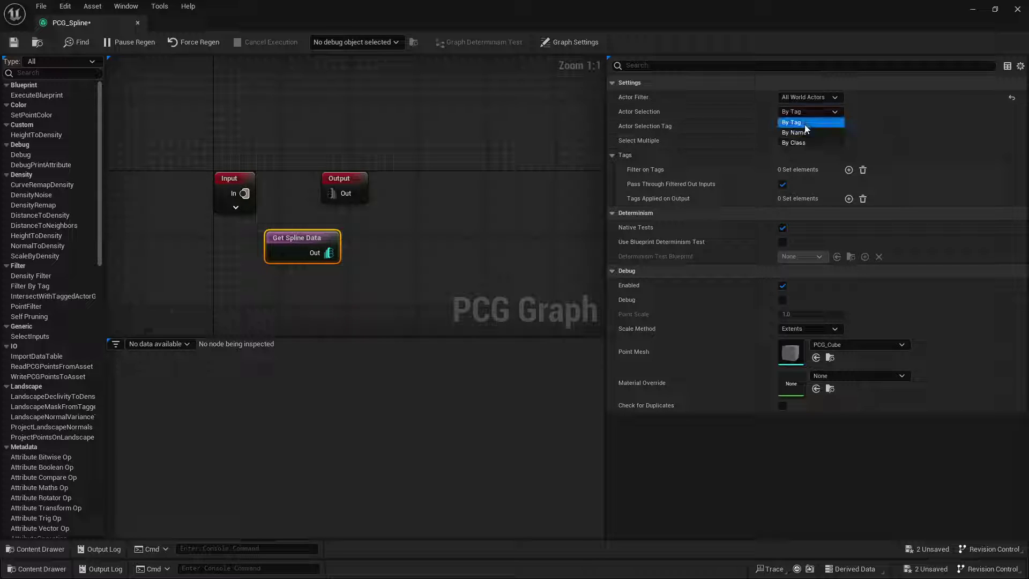
{"action": "left_click", "coordinate": [803, 123]}
{"action": "left_click", "coordinate": [806, 125]}
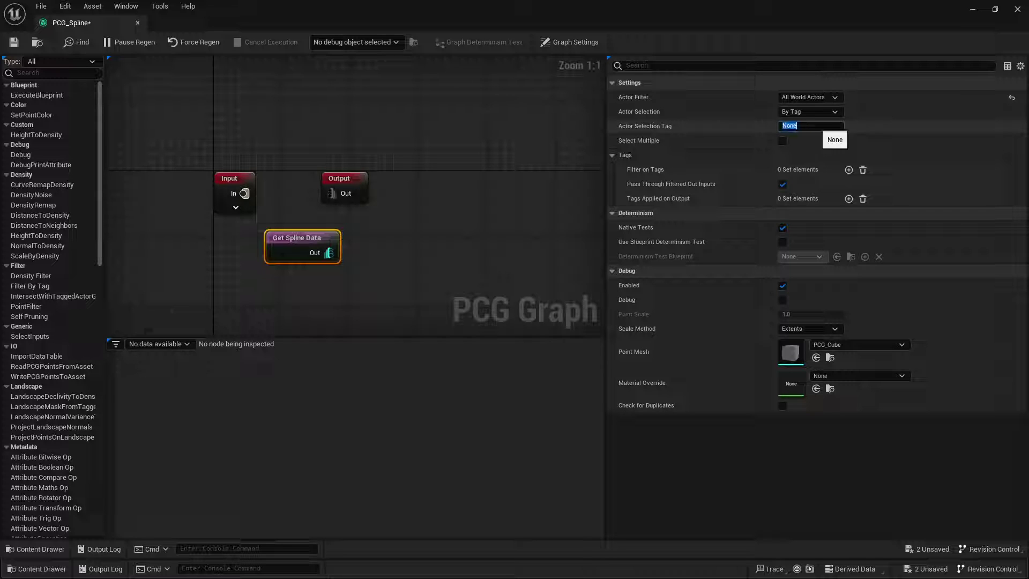
{"action": "type", "text": "TestSpline"}
{"action": "key", "text": "Return"}
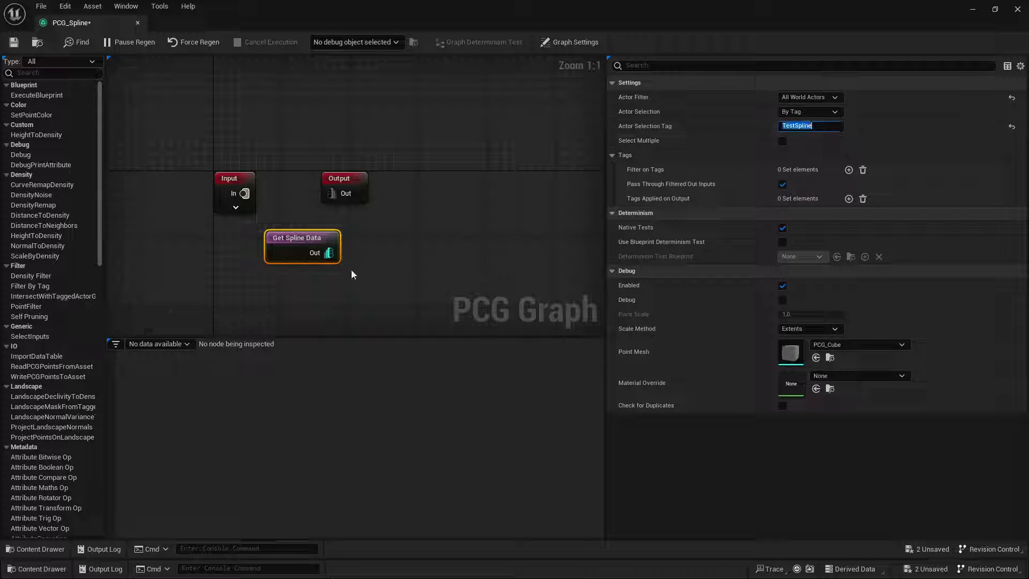
Step: Create an Actor Blueprint class named BP_OurSpline in the Spline folder
{"action": "double_click", "coordinate": [369, 14]}
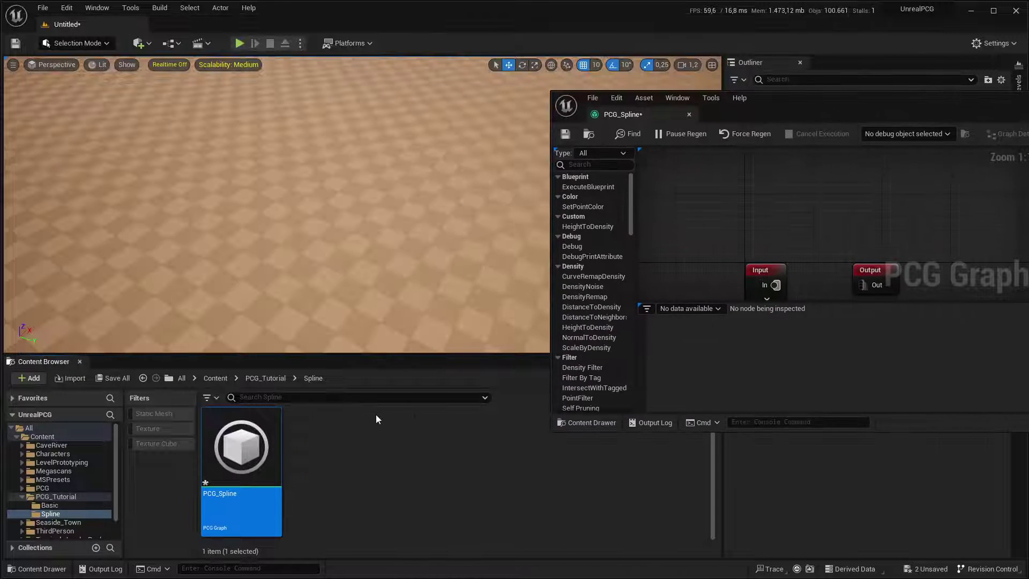
{"action": "right_click", "coordinate": [354, 425]}
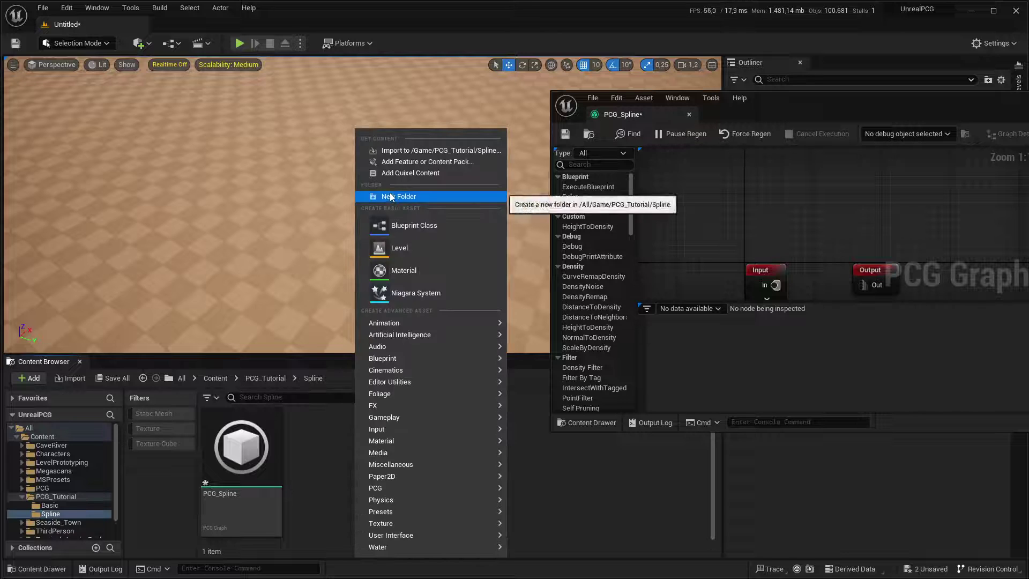
{"action": "left_click", "coordinate": [406, 229]}
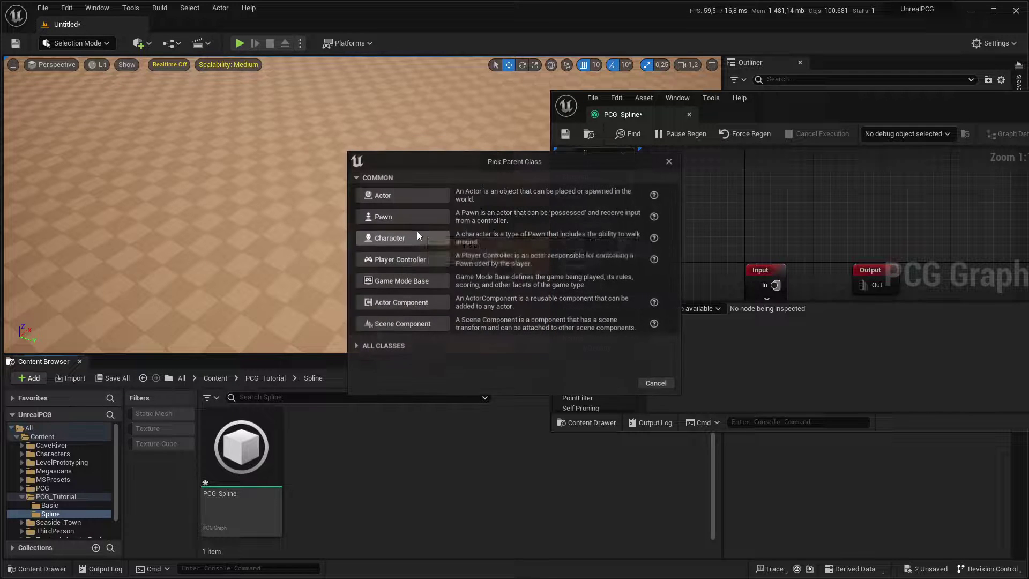
{"action": "left_click", "coordinate": [413, 203]}
{"action": "type", "text": "BP_"}
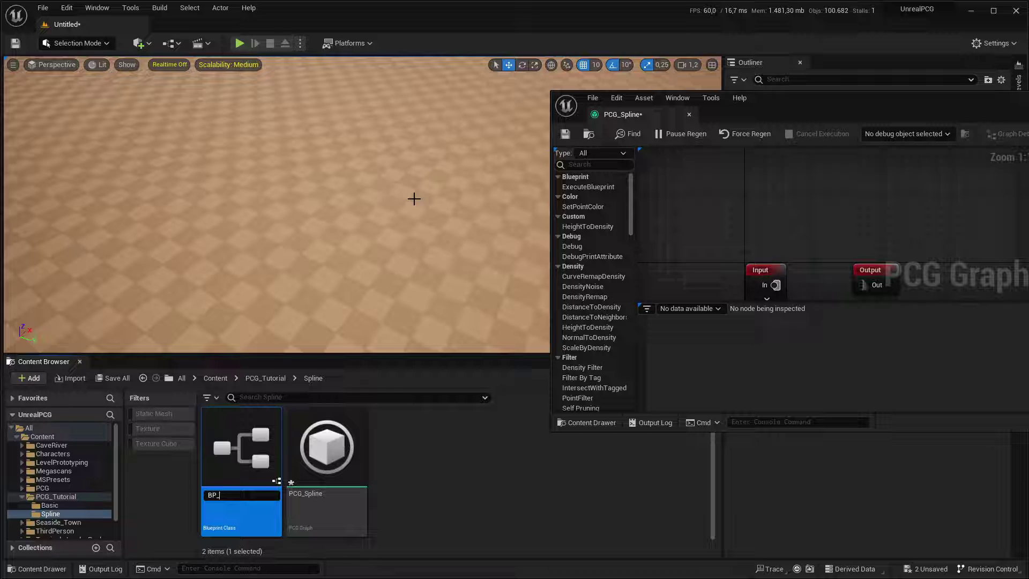
{"action": "type", "text": "OurSpline"}
{"action": "key", "text": "Return"}
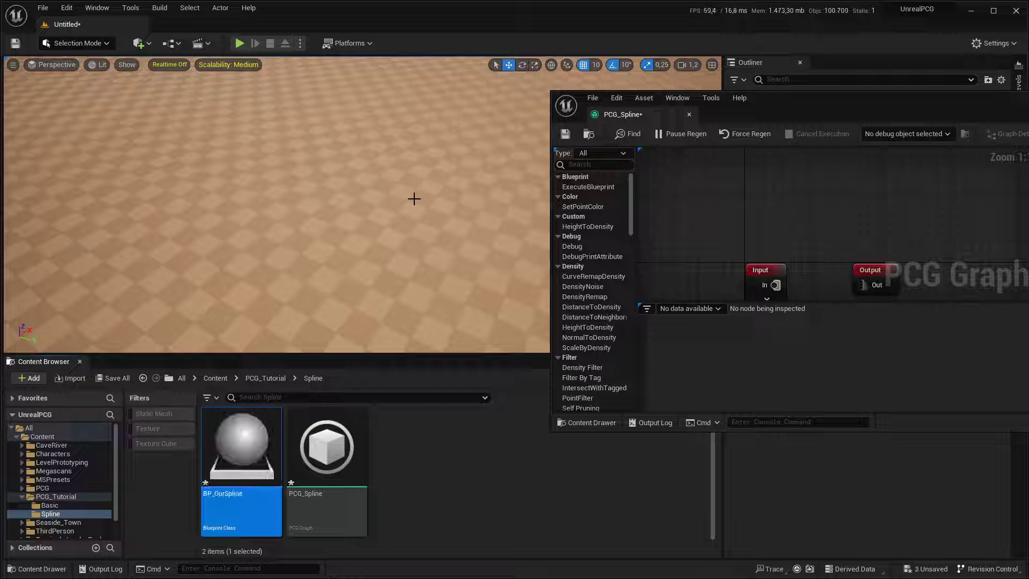
Step: Open the BP_OurSpline blueprint and add a Spline component to it
{"action": "double_click", "coordinate": [239, 439]}
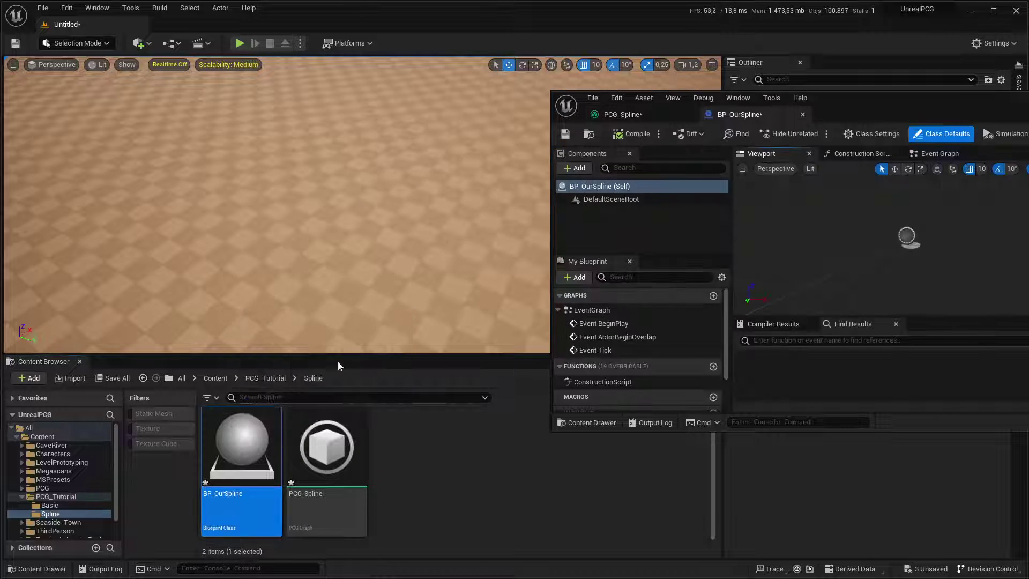
{"action": "left_click_drag", "start_coordinate": [868, 105], "coordinate": [419, 4]}
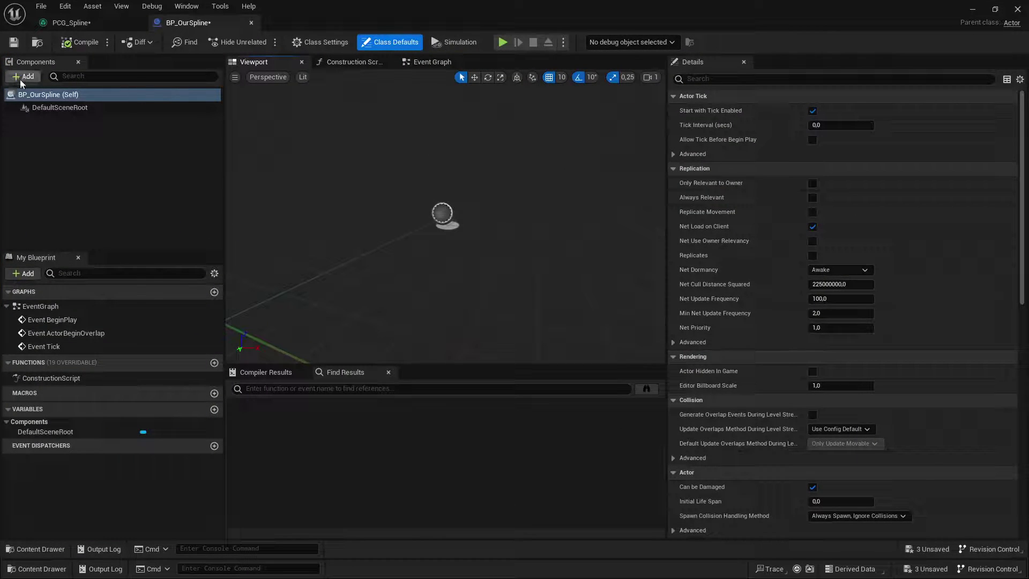
{"action": "left_click", "coordinate": [24, 77]}
{"action": "type", "text": "spline"}
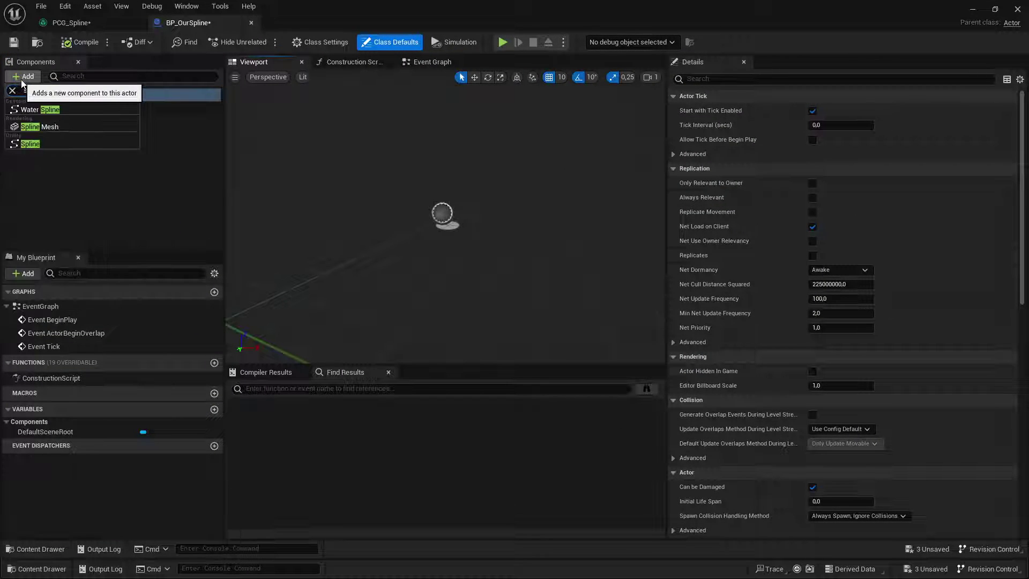
{"action": "left_click", "coordinate": [41, 143]}
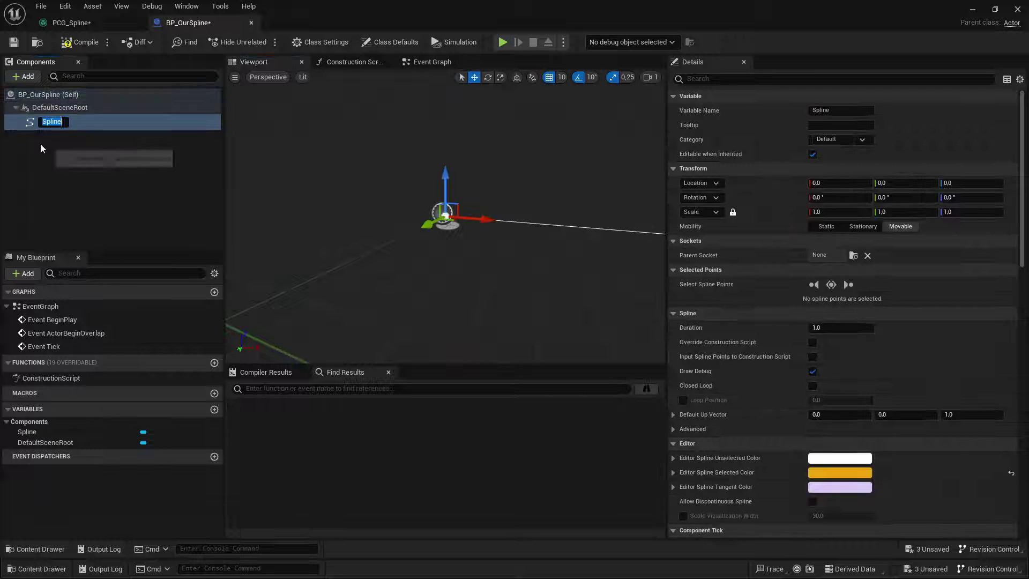
Step: Disable Start with Tick Enabled in the BP_OurSpline defaults and compile the blueprint
{"action": "left_click", "coordinate": [66, 95]}
{"action": "left_click", "coordinate": [813, 111]}
{"action": "left_click", "coordinate": [81, 42]}
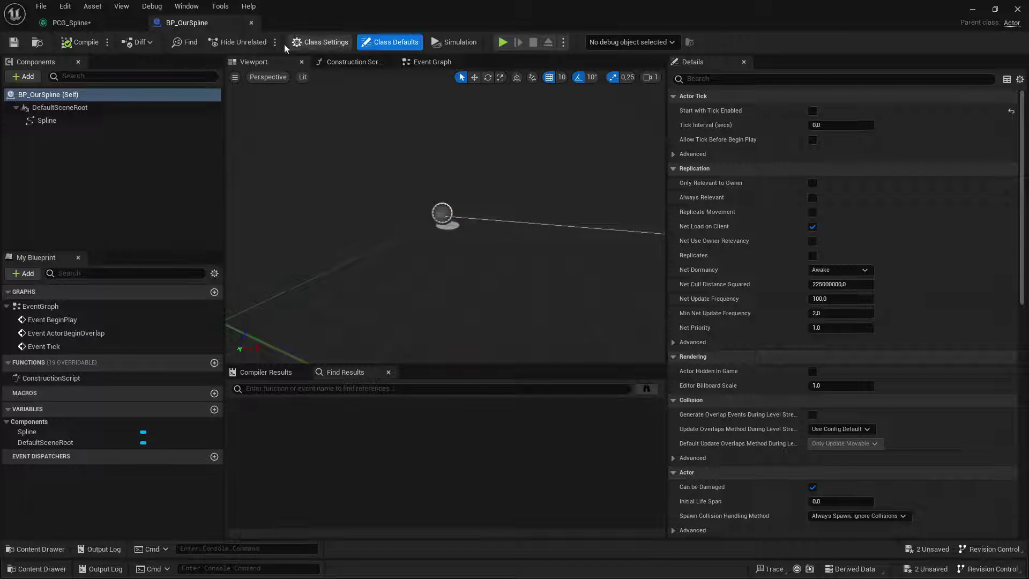
Step: Add the tag TestSpline to the BP_OurSpline actor's Tags array and compile the blueprint
{"action": "left_click", "coordinate": [712, 79]}
{"action": "type", "text": "tags"}
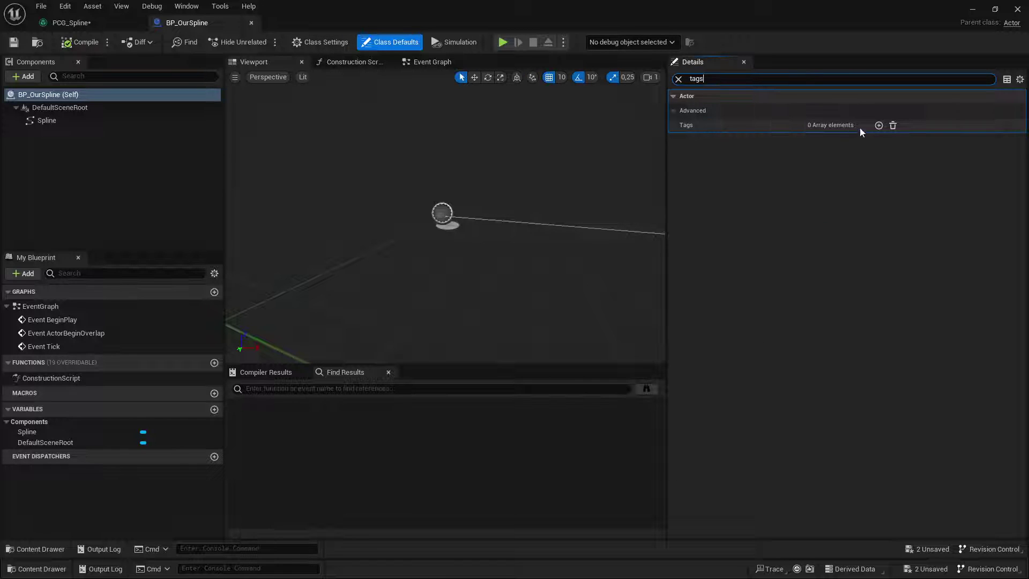
{"action": "left_click", "coordinate": [879, 125]}
{"action": "left_click", "coordinate": [847, 140]}
{"action": "type", "text": "TestSpline"}
{"action": "key", "text": "Return"}
{"action": "left_click", "coordinate": [92, 35]}
Step: Add a Spline Sampler node to the PCG_Spline graph, fed by the Get Spline Data output
{"action": "left_click", "coordinate": [82, 23]}
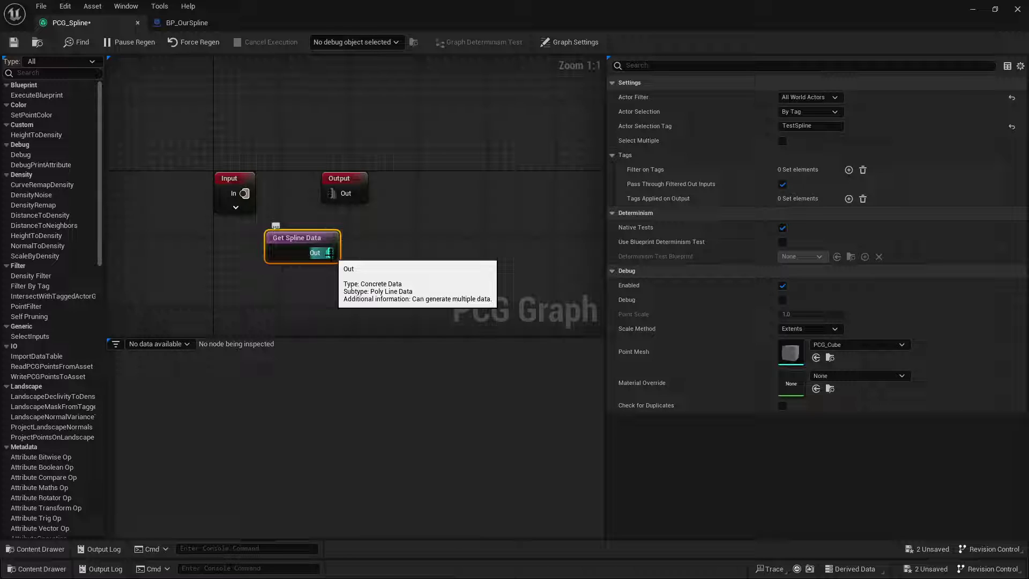
{"action": "left_click_drag", "start_coordinate": [329, 253], "coordinate": [422, 230]}
{"action": "type", "text": "sp"}
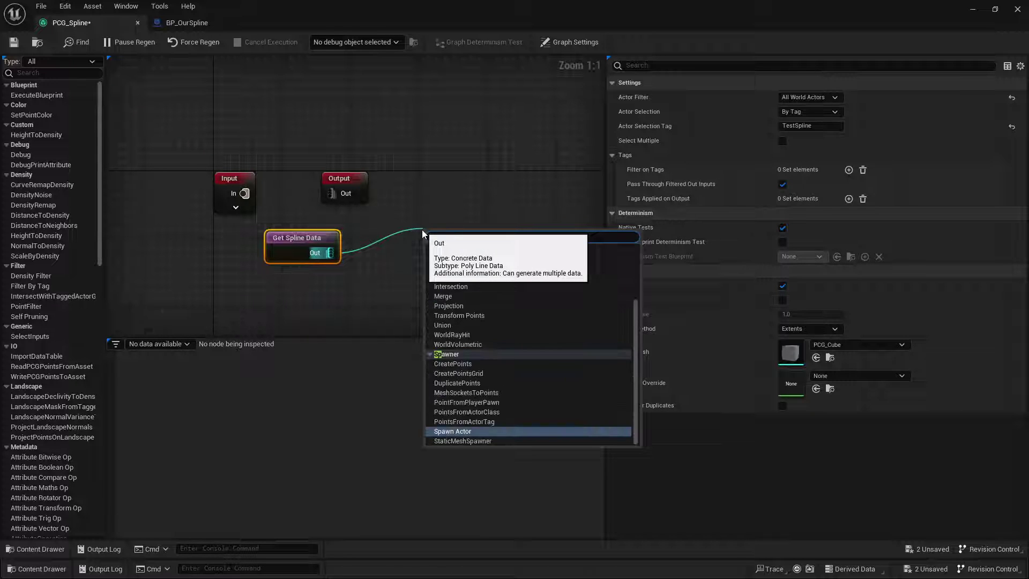
{"action": "type", "text": "line s"}
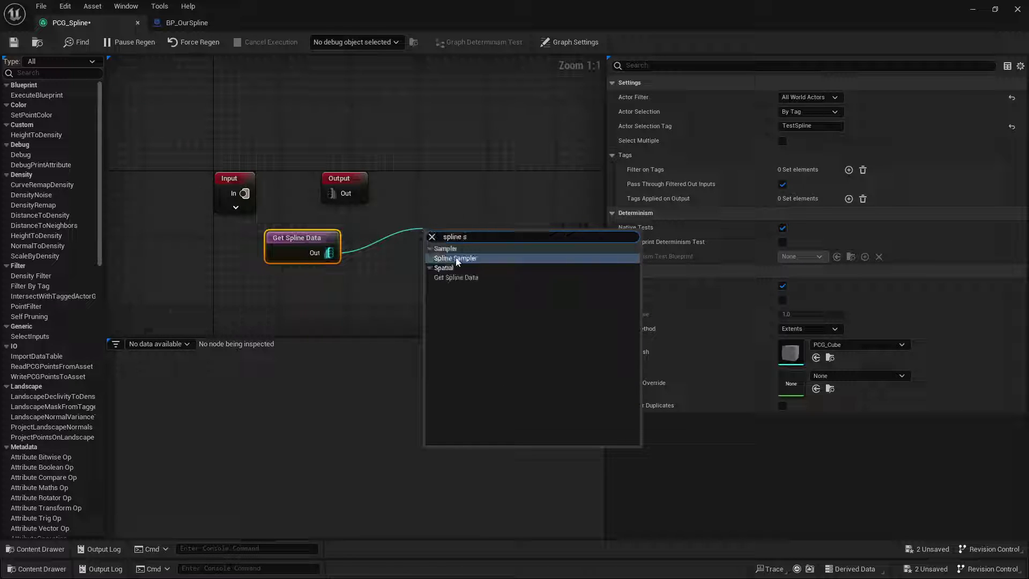
{"action": "left_click", "coordinate": [457, 261]}
{"action": "right_click_drag", "start_coordinate": [483, 225], "coordinate": [391, 211]}
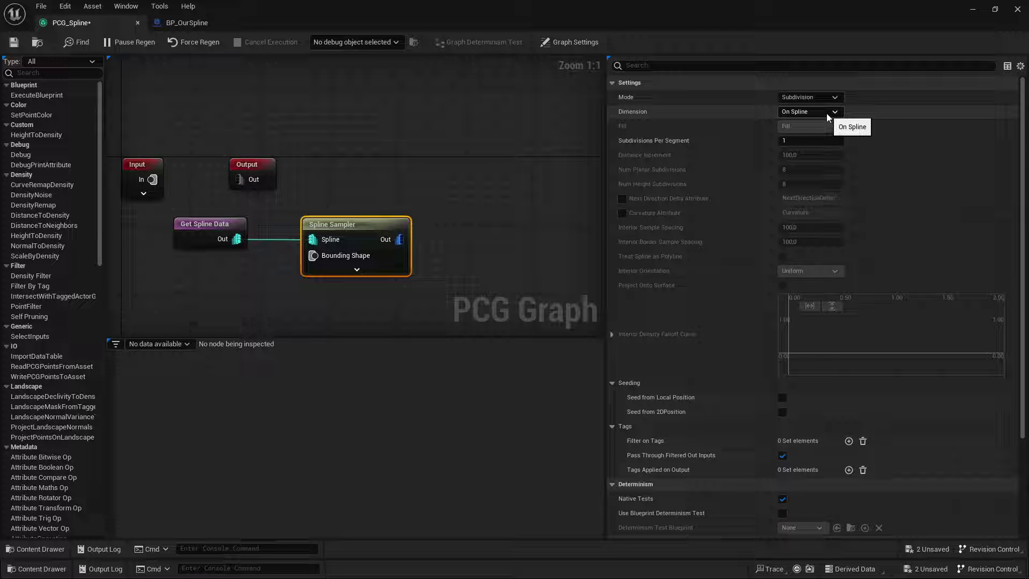
Step: Place the PCG_Spline graph and a BP_OurSpline actor on the landscape in the level
{"action": "left_click_drag", "start_coordinate": [332, 6], "coordinate": [1018, 214]}
{"action": "left_click_drag", "start_coordinate": [333, 472], "coordinate": [356, 218]}
{"action": "right_click_drag", "start_coordinate": [390, 257], "coordinate": [433, 257]}
{"action": "left_click_drag", "start_coordinate": [239, 439], "coordinate": [532, 240]}
{"action": "key", "text": "w"}
{"action": "mouse_move", "coordinate": [515, 280]}
{"action": "right_mouse_down"}
{"action": "mouse_move", "coordinate": [568, 308]}
{"action": "mouse_move", "coordinate": [499, 280]}
{"action": "mouse_move", "coordinate": [514, 280]}
{"action": "right_mouse_up"}
Step: Turn on Debug for the Spline Sampler node in the PCG_Spline graph
{"action": "left_click_drag", "start_coordinate": [1028, 205], "coordinate": [374, 241]}
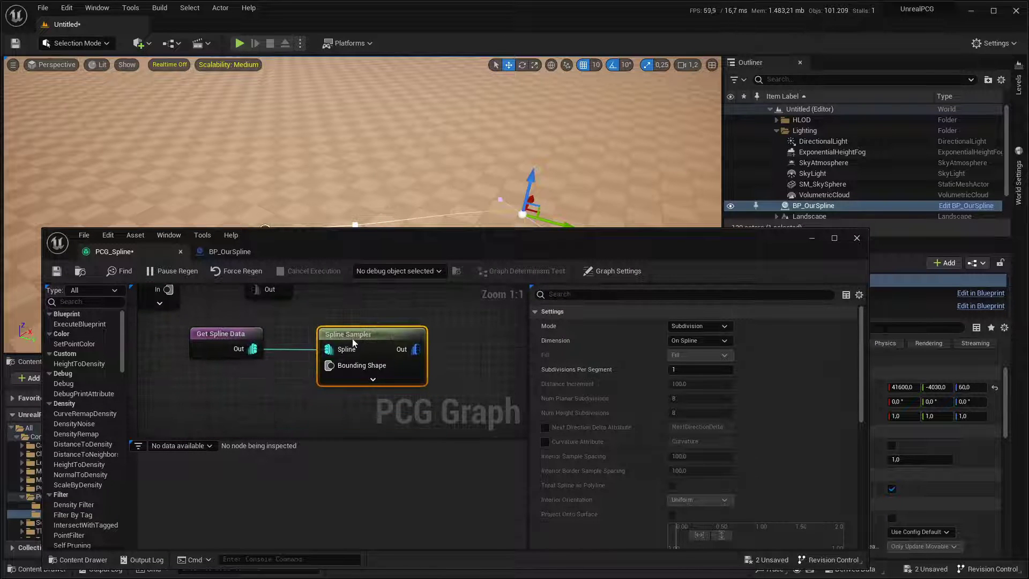
{"action": "left_click", "coordinate": [356, 336]}
{"action": "right_click", "coordinate": [358, 335]}
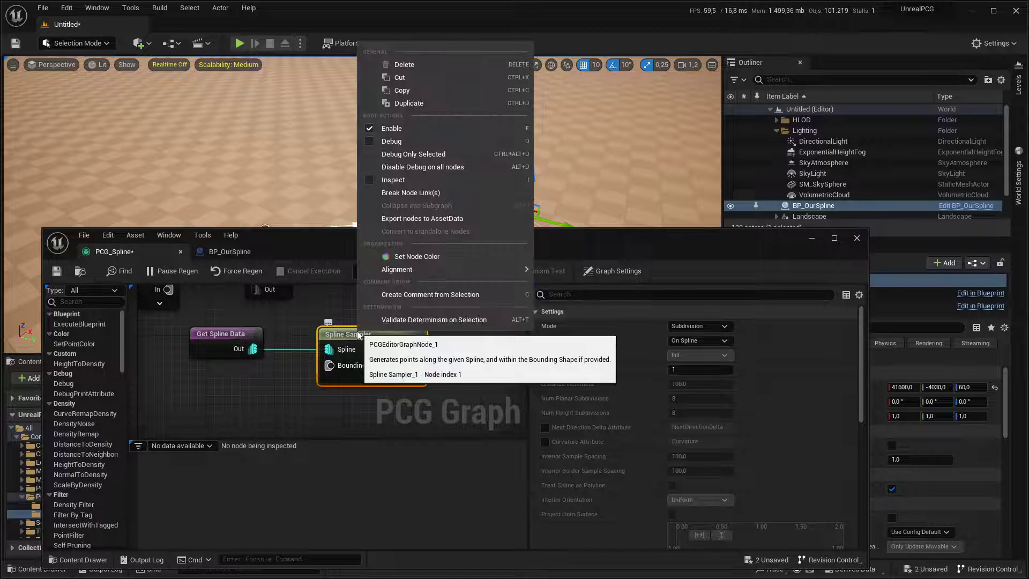
{"action": "left_click", "coordinate": [401, 142]}
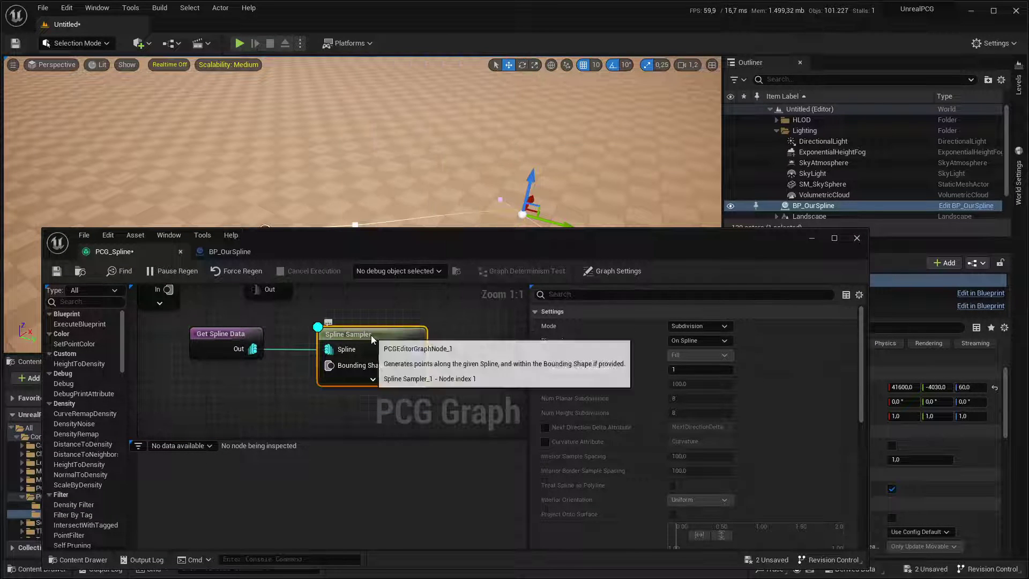
Step: Find the PCG_Spline volume among the level's actors, generate it, and view the debug points along the spline
{"action": "left_click_drag", "start_coordinate": [466, 250], "coordinate": [338, 312]}
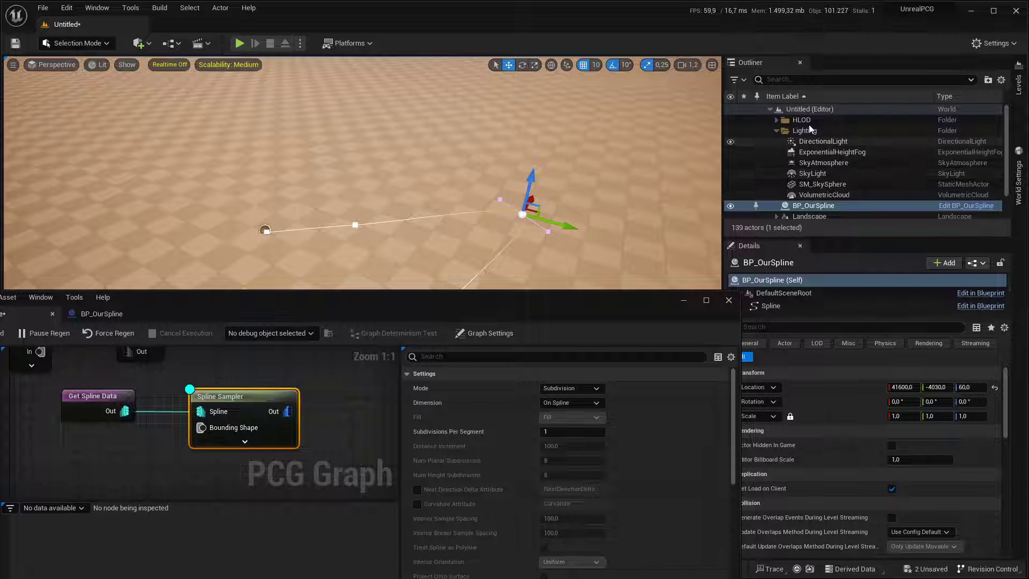
{"action": "left_click", "coordinate": [806, 79]}
{"action": "type", "text": "pc"}
{"action": "left_click", "coordinate": [810, 131]}
{"action": "left_click", "coordinate": [910, 461]}
{"action": "mouse_move", "coordinate": [536, 207]}
{"action": "right_mouse_down"}
{"action": "mouse_move", "coordinate": [576, 236]}
{"action": "mouse_move", "coordinate": [539, 213]}
{"action": "right_mouse_up"}
{"action": "key", "text": "w"}
{"action": "key", "text": "s"}
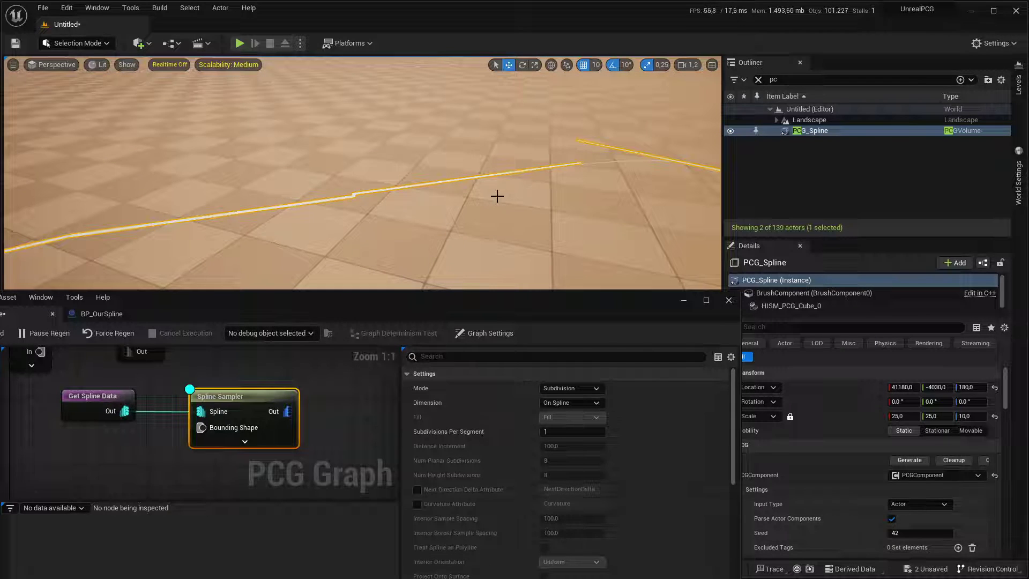
{"action": "key", "text": "f"}
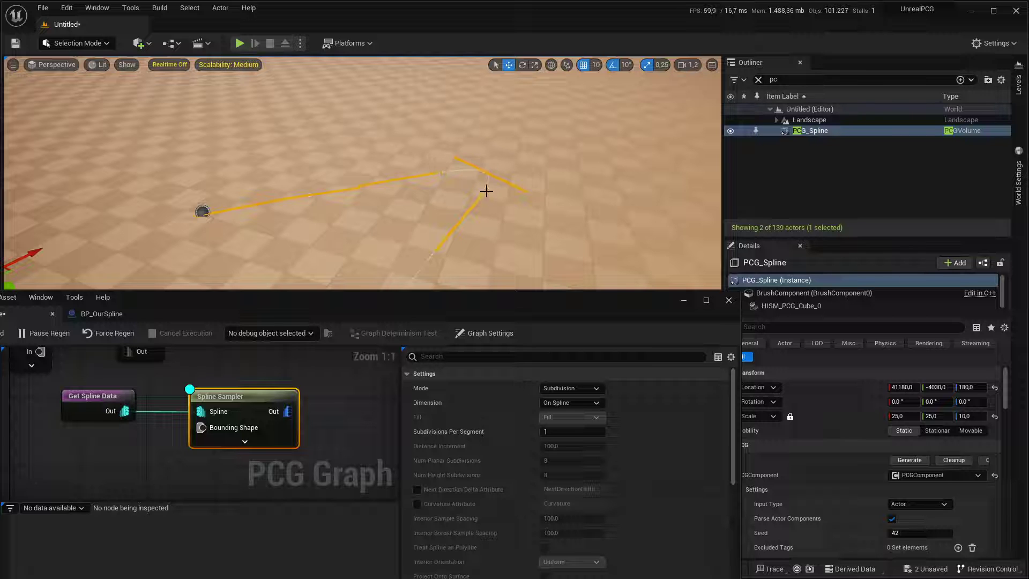
{"action": "left_click", "coordinate": [501, 212]}
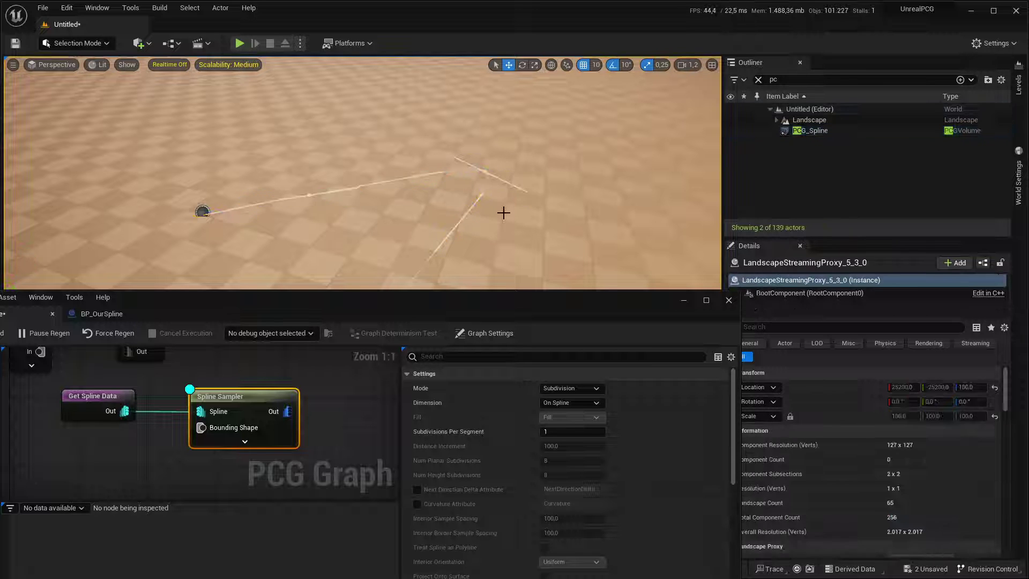
Step: Set the Spline Sampler's sampling mode to Distance
{"action": "scroll", "coordinate": [503, 213], "scroll_direction": "down", "scroll_amount": 2}
{"action": "left_click_drag", "start_coordinate": [550, 304], "coordinate": [612, 314]}
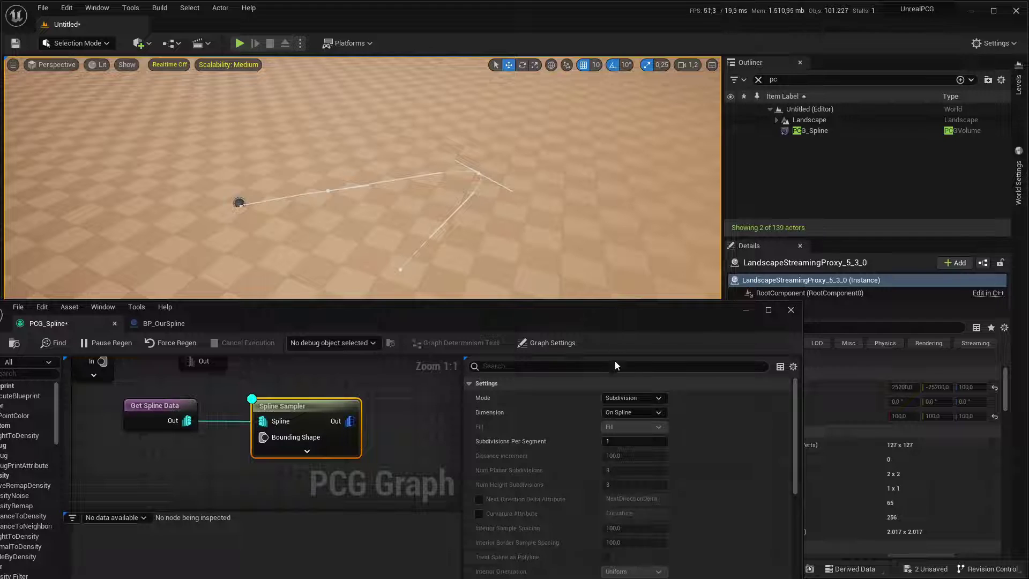
{"action": "left_click", "coordinate": [646, 400]}
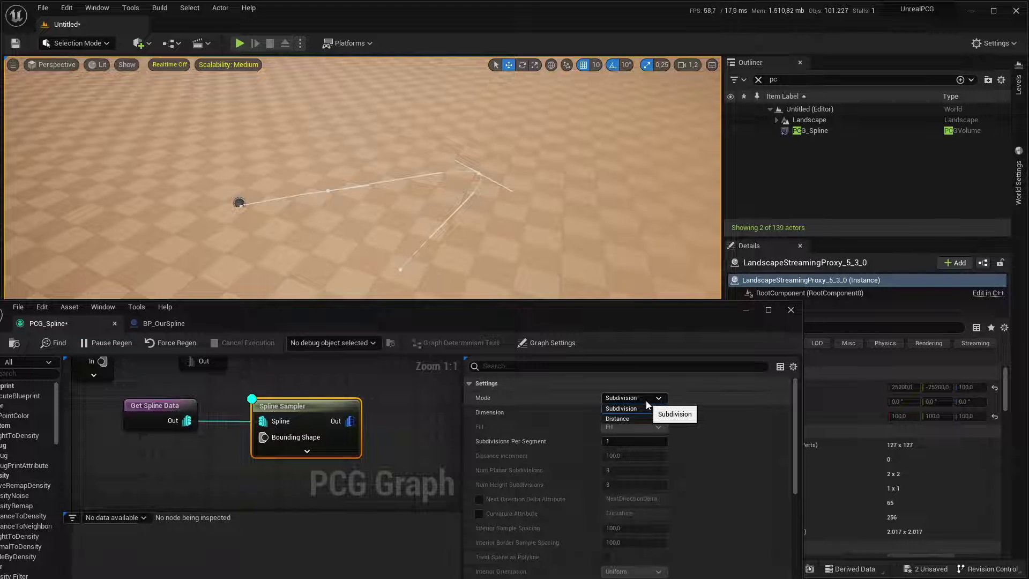
{"action": "left_click", "coordinate": [616, 420]}
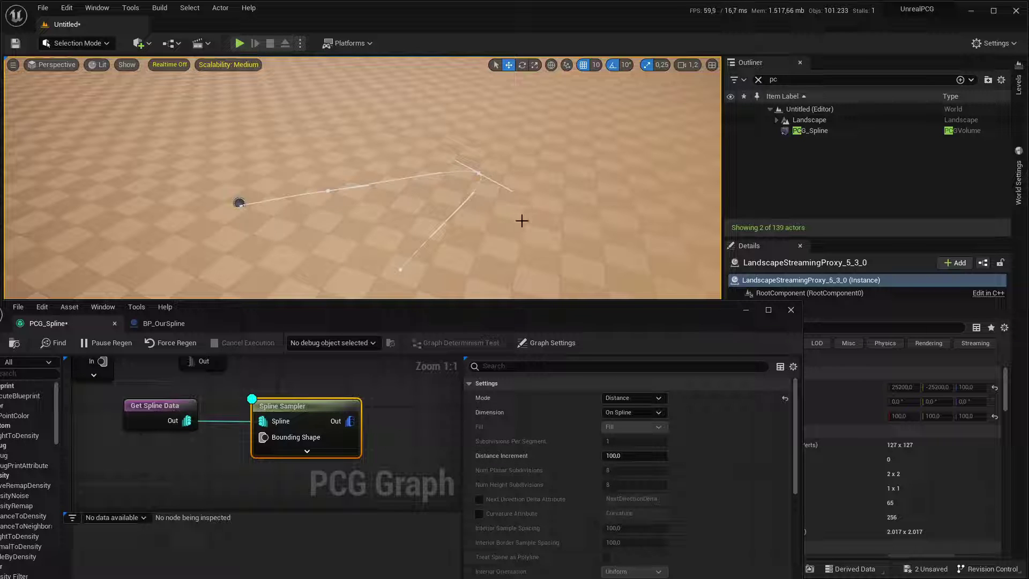
Step: Set the Spline Sampler's Distance Increment to 300 and view the resulting debug points along the spline
{"action": "left_click", "coordinate": [638, 455]}
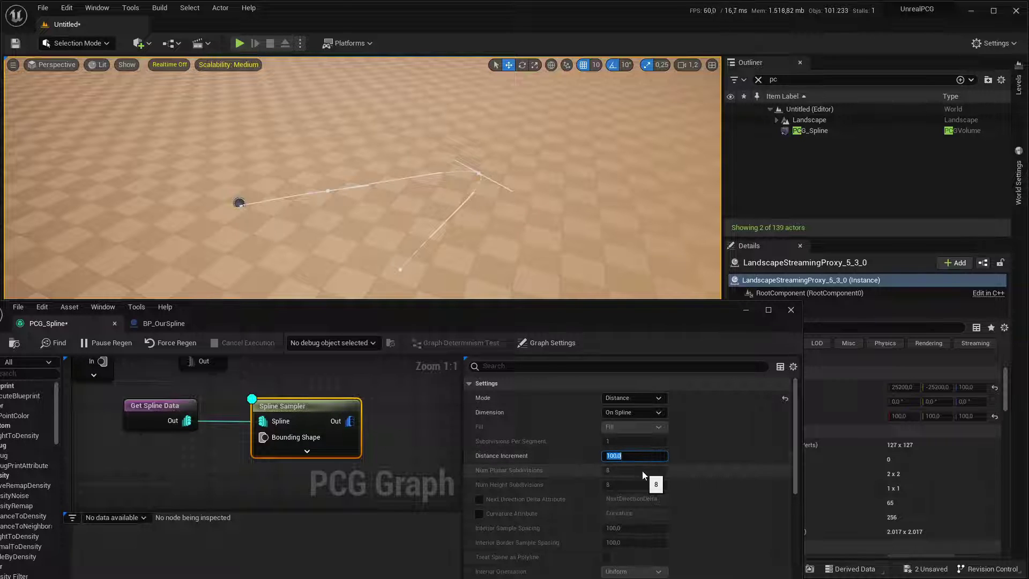
{"action": "key", "text": "Return"}
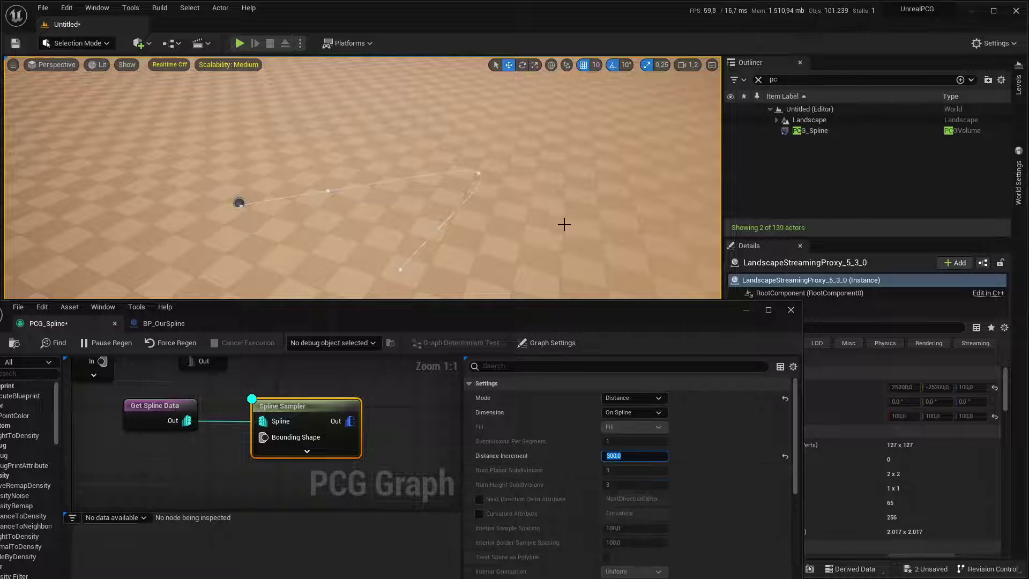
{"action": "right_click_drag", "start_coordinate": [563, 223], "coordinate": [549, 241]}
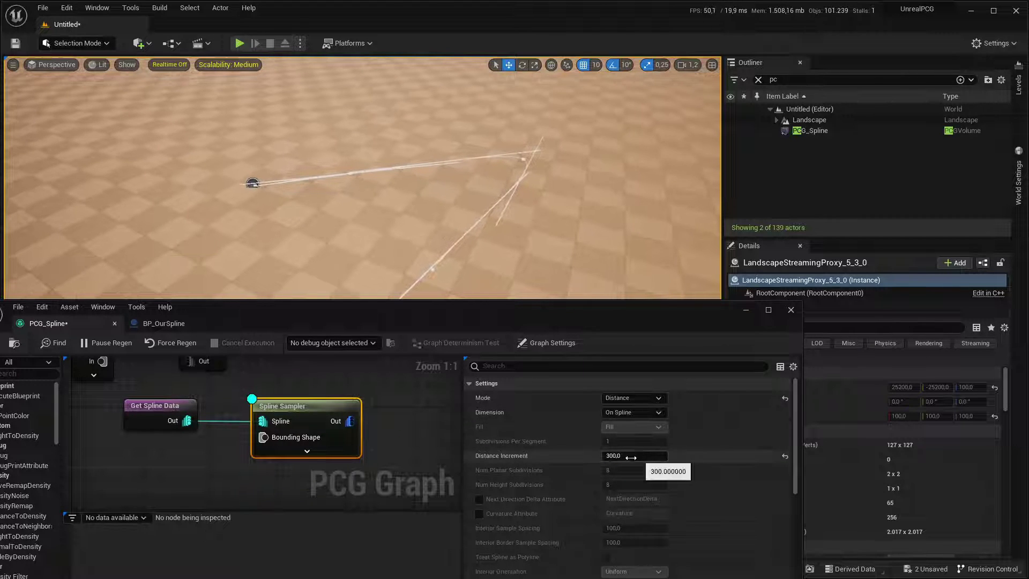
{"action": "scroll", "coordinate": [568, 231], "scroll_direction": "down", "scroll_amount": 3}
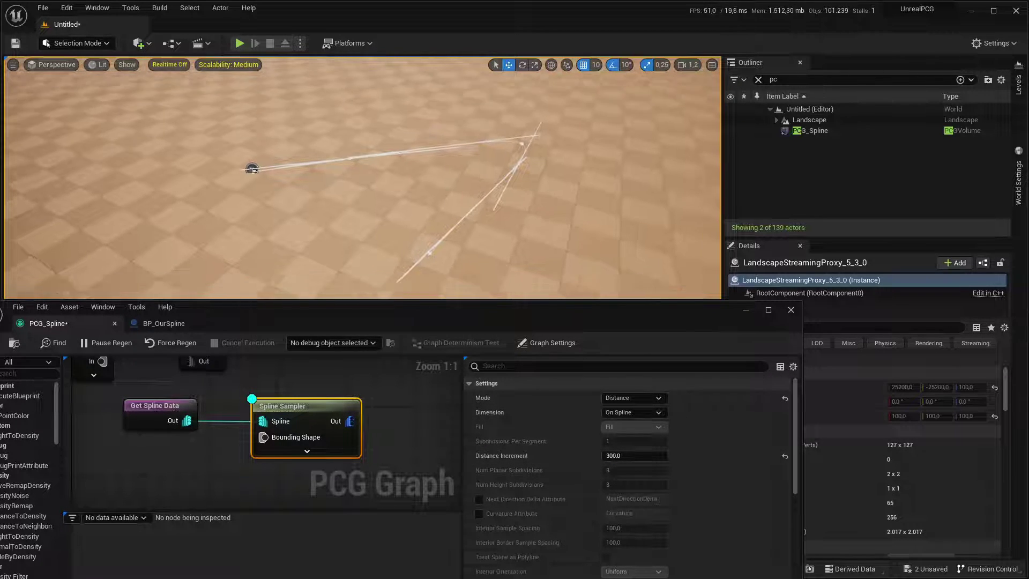
Step: Extend the BP_OurSpline spline in the level with a new point pulled from its end point back toward the start
{"action": "left_click", "coordinate": [407, 228]}
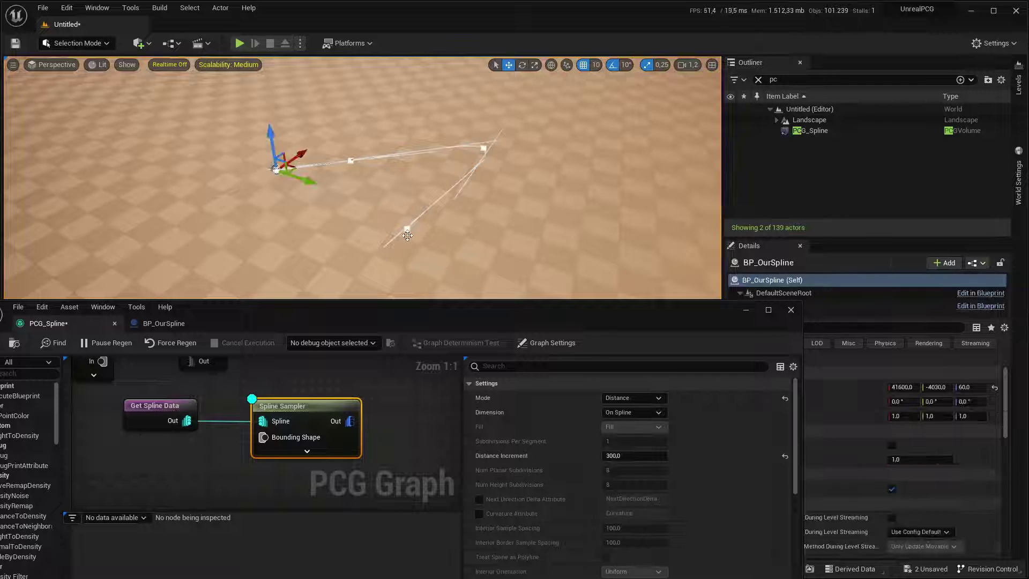
{"action": "left_click", "coordinate": [407, 229]}
{"action": "left_click_drag", "start_coordinate": [427, 228], "coordinate": [278, 219]}
Step: Turn on Closed Loop for the Spline component of the BP_OurSpline actor
{"action": "left_click_drag", "start_coordinate": [732, 314], "coordinate": [647, 320]}
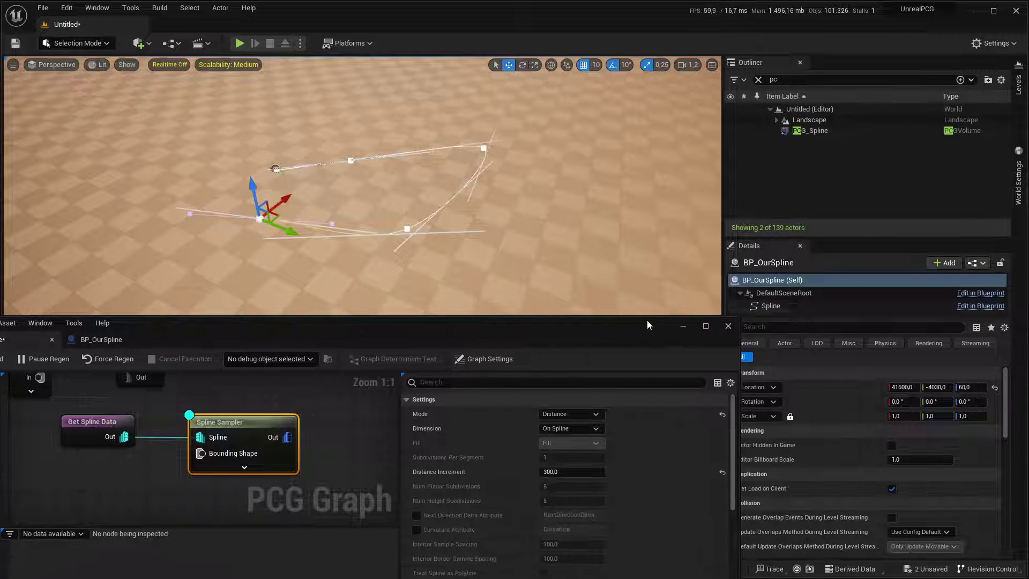
{"action": "left_click", "coordinate": [798, 305]}
{"action": "scroll", "coordinate": [803, 403], "scroll_direction": "down", "scroll_amount": 3}
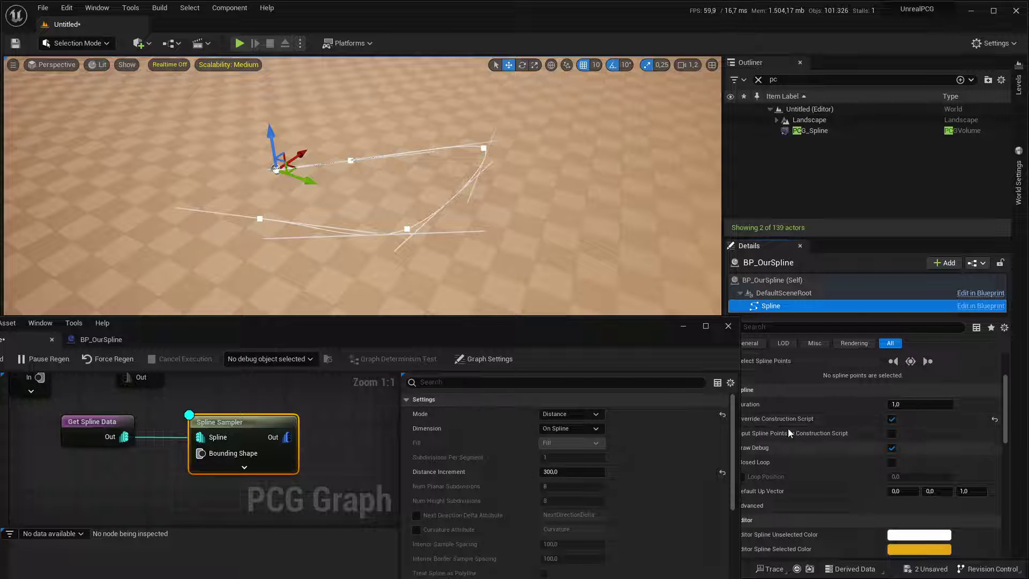
{"action": "left_click", "coordinate": [894, 462]}
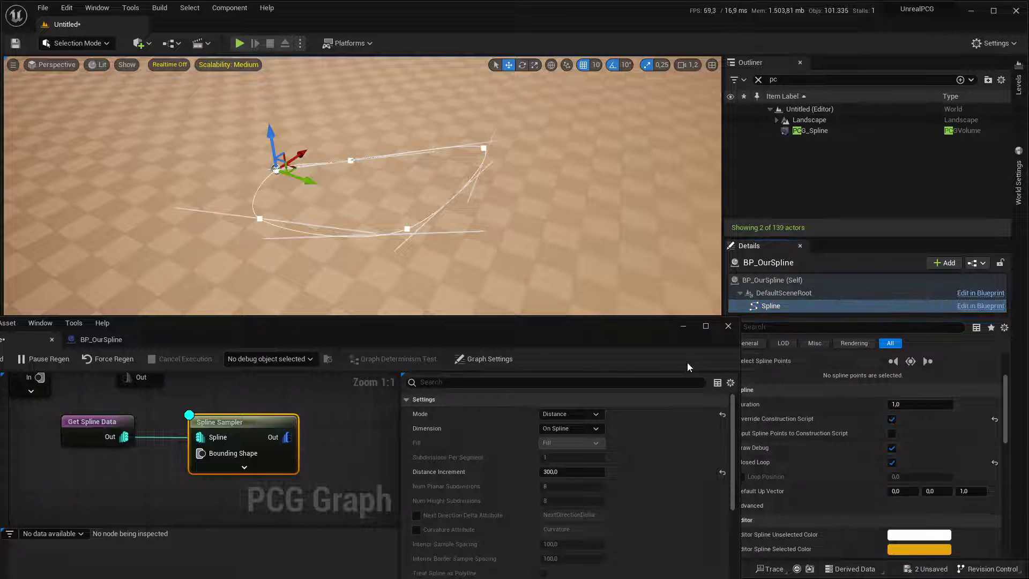
{"action": "left_click_drag", "start_coordinate": [662, 342], "coordinate": [635, 342]}
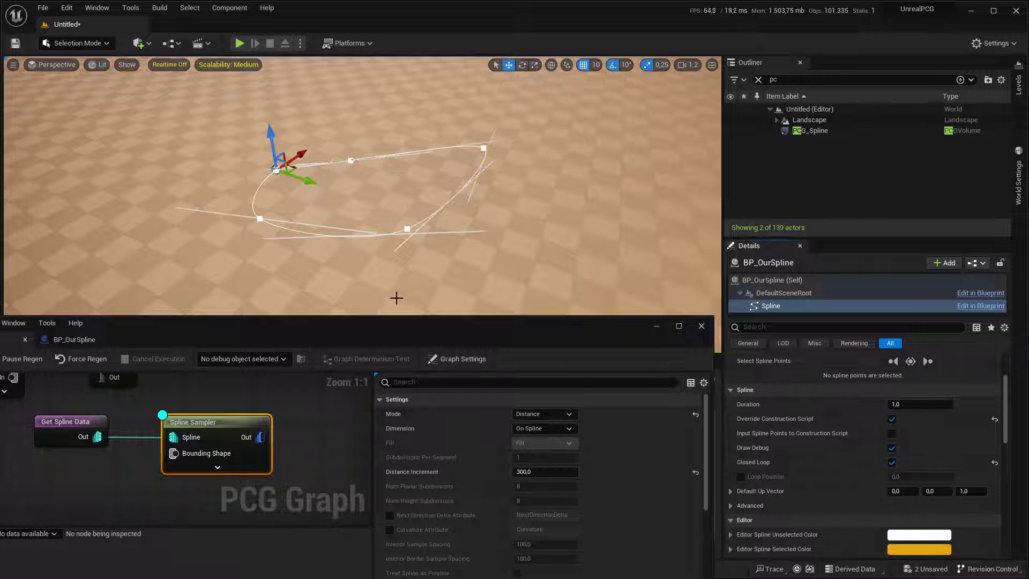
Step: Set the Spline Sampler's Dimension to On Interior
{"action": "left_click_drag", "start_coordinate": [389, 328], "coordinate": [504, 301]}
{"action": "left_click", "coordinate": [655, 401]}
{"action": "left_click", "coordinate": [645, 453]}
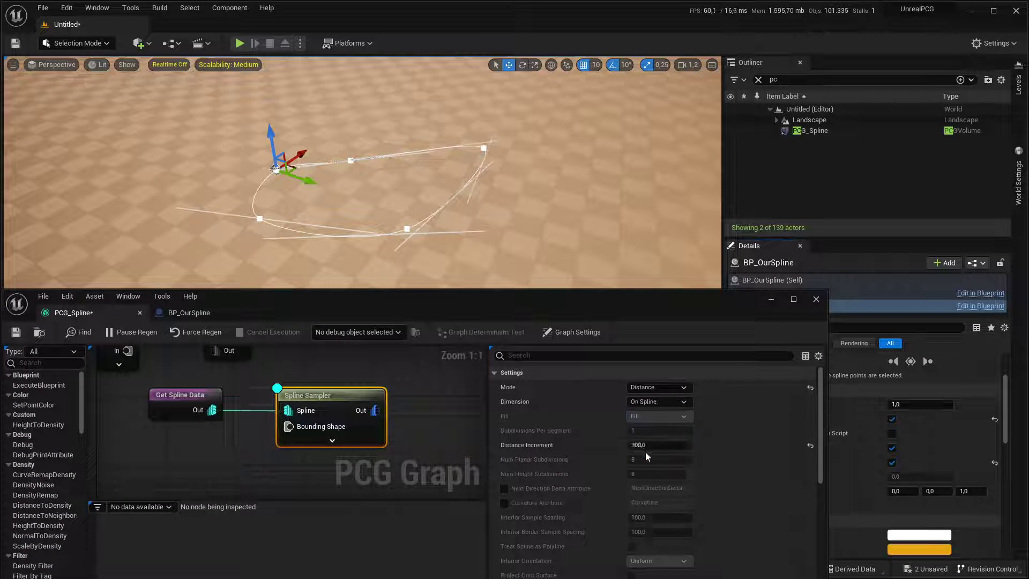
{"action": "right_click_drag", "start_coordinate": [580, 224], "coordinate": [579, 203]}
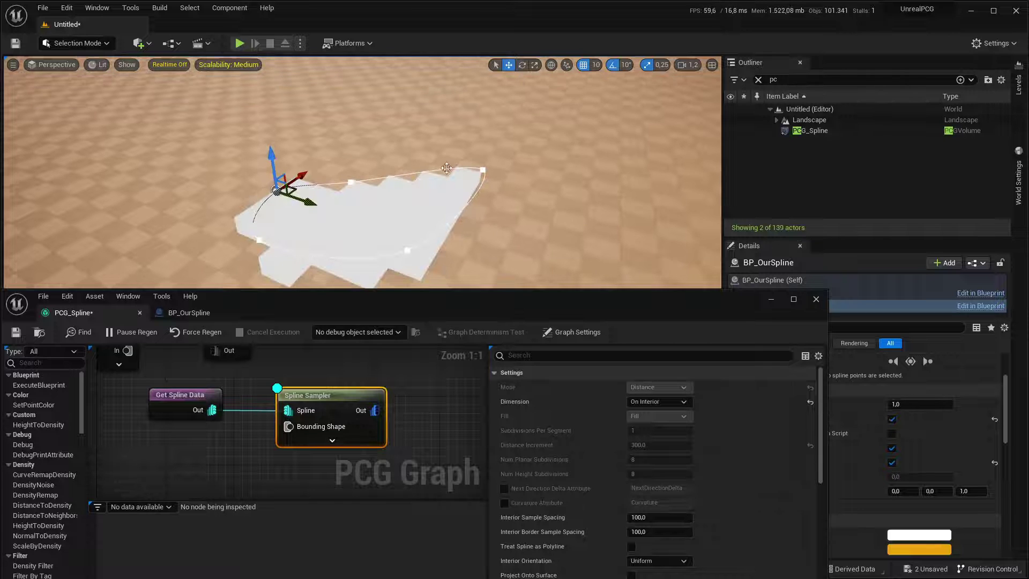
Step: Move two points of the closed spline outward to enlarge the enclosed area
{"action": "left_click", "coordinate": [349, 186]}
{"action": "right_click_drag", "start_coordinate": [350, 186], "coordinate": [423, 220]}
{"action": "left_click_drag", "start_coordinate": [404, 177], "coordinate": [404, 83]}
{"action": "left_click", "coordinate": [472, 176]}
{"action": "left_click_drag", "start_coordinate": [485, 177], "coordinate": [614, 164]}
{"action": "right_click_drag", "start_coordinate": [614, 164], "coordinate": [528, 184]}
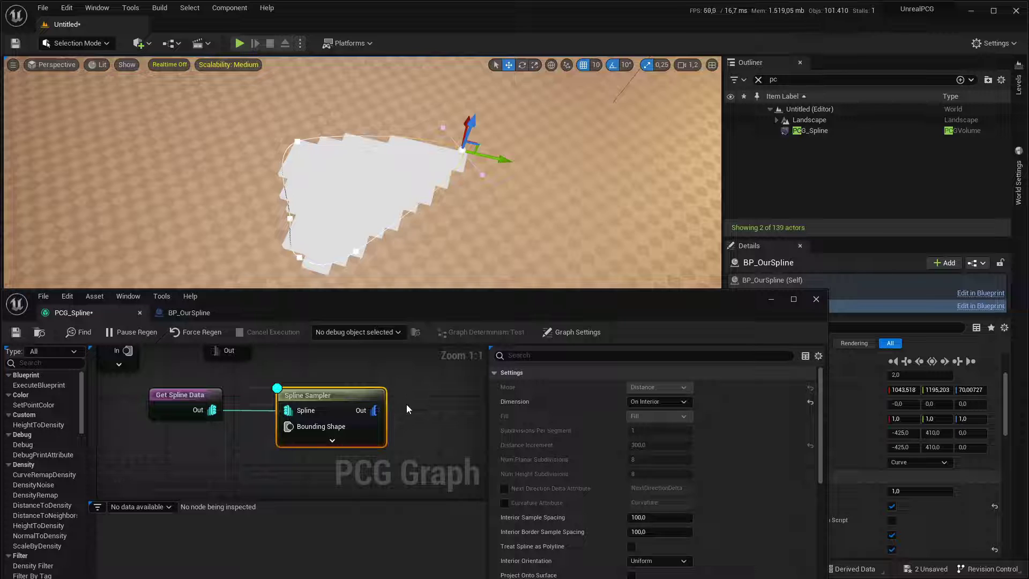
Step: Add a Transform Points node connected to the Spline Sampler's output
{"action": "right_click_drag", "start_coordinate": [397, 400], "coordinate": [297, 383]}
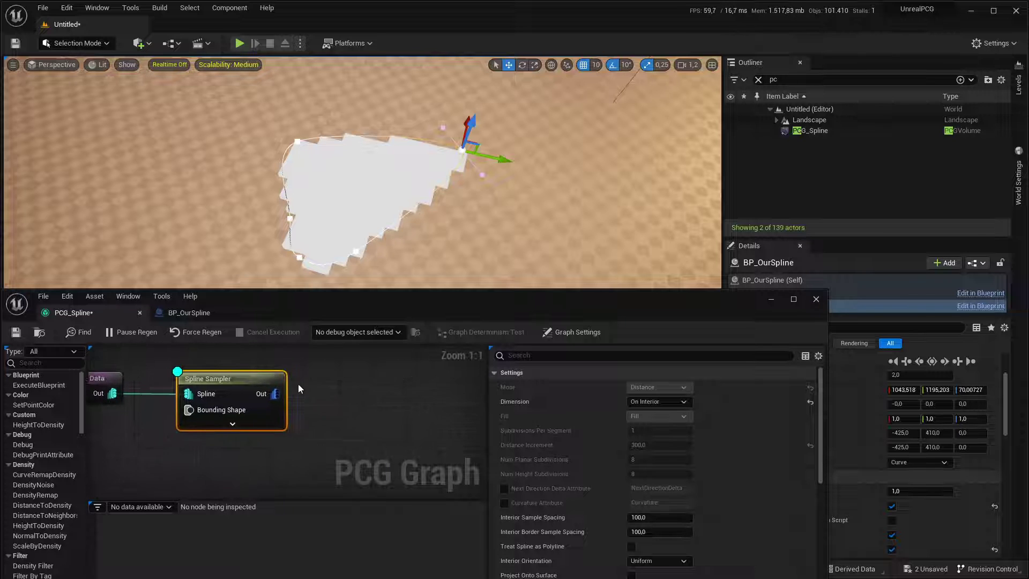
{"action": "left_click_drag", "start_coordinate": [276, 393], "coordinate": [317, 391]}
{"action": "type", "text": "trans p"}
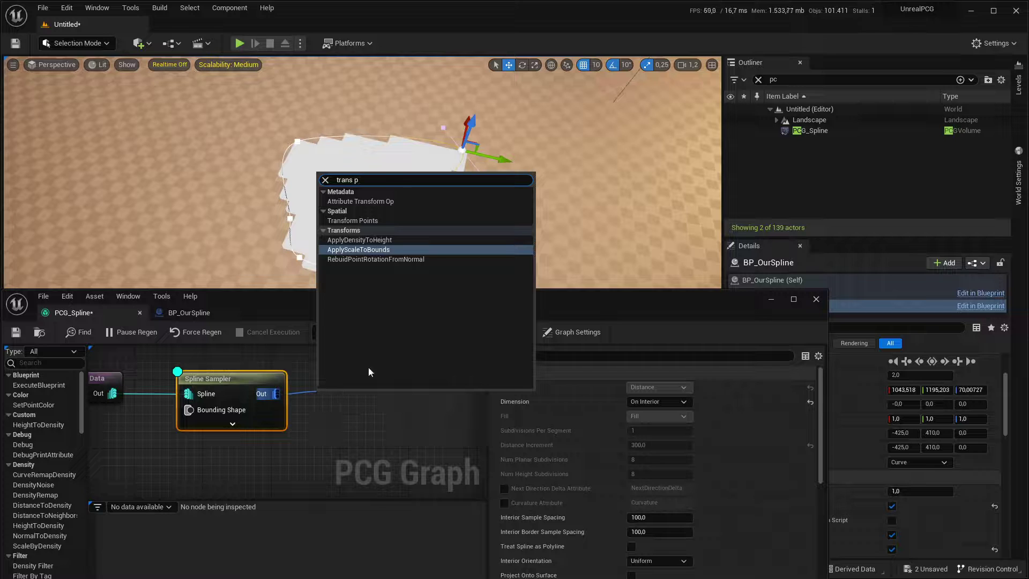
{"action": "left_click", "coordinate": [364, 221]}
{"action": "left_click_drag", "start_coordinate": [353, 401], "coordinate": [353, 390]}
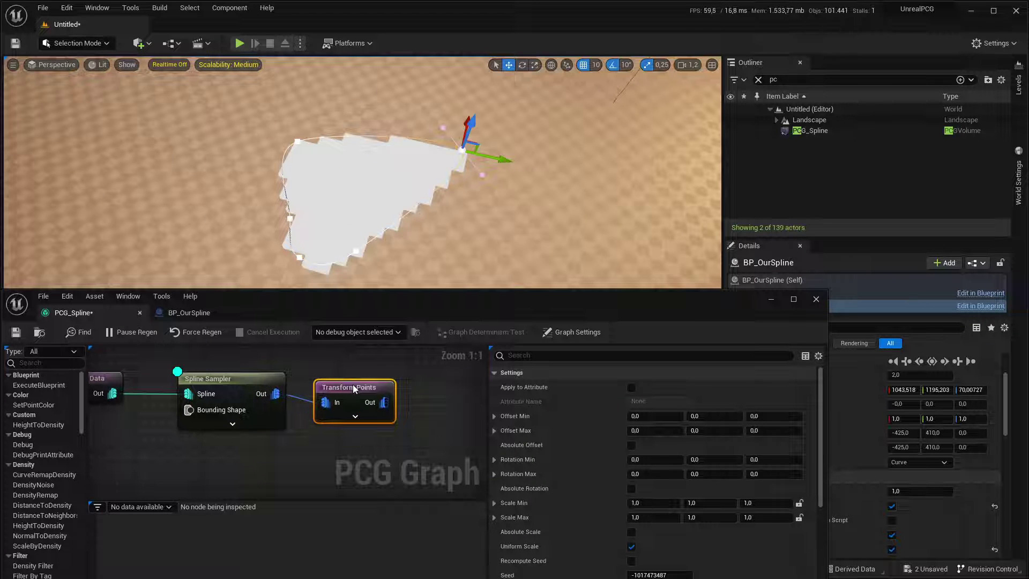
Step: Lock the Transform Points node's Scale Min and Scale Max proportions and set both to 0.2 on all axes
{"action": "scroll", "coordinate": [637, 457], "scroll_direction": "down", "scroll_amount": 5}
{"action": "left_click", "coordinate": [654, 405]}
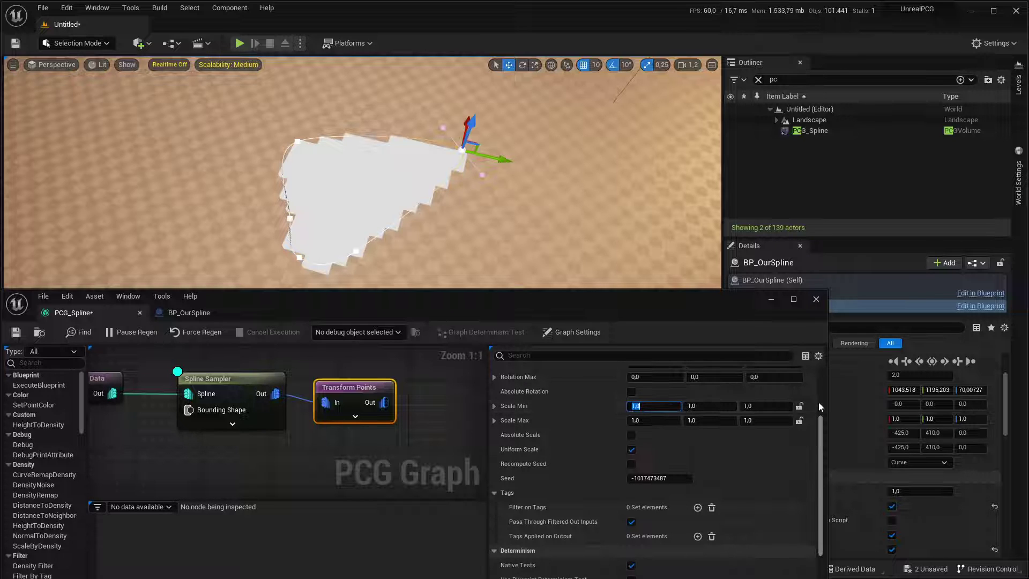
{"action": "left_click", "coordinate": [798, 406]}
{"action": "left_click", "coordinate": [798, 420]}
{"action": "left_click", "coordinate": [665, 406]}
{"action": "type", "text": "0,2"}
{"action": "key", "text": "Return"}
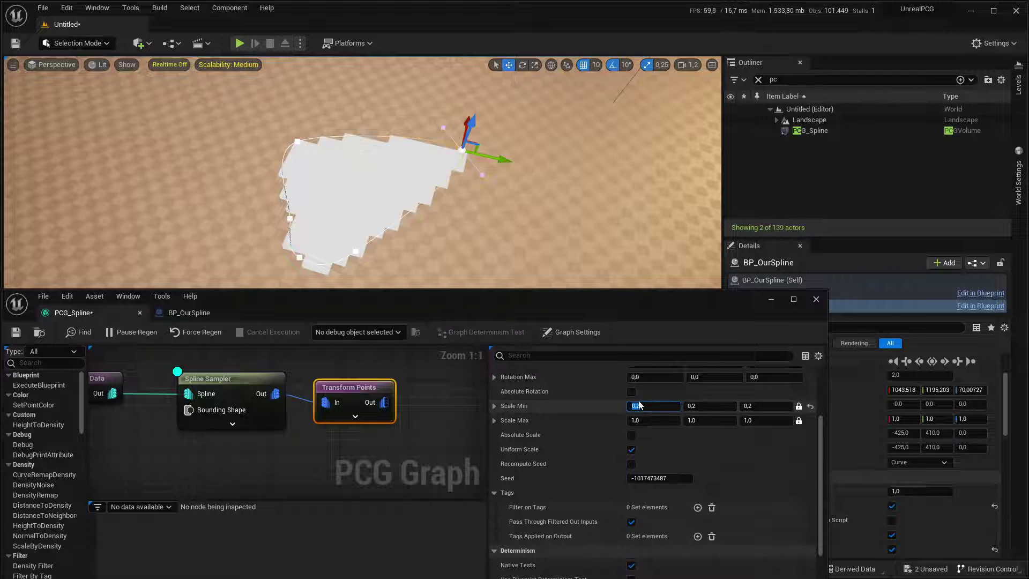
{"action": "left_click", "coordinate": [648, 414]}
{"action": "left_click", "coordinate": [648, 417]}
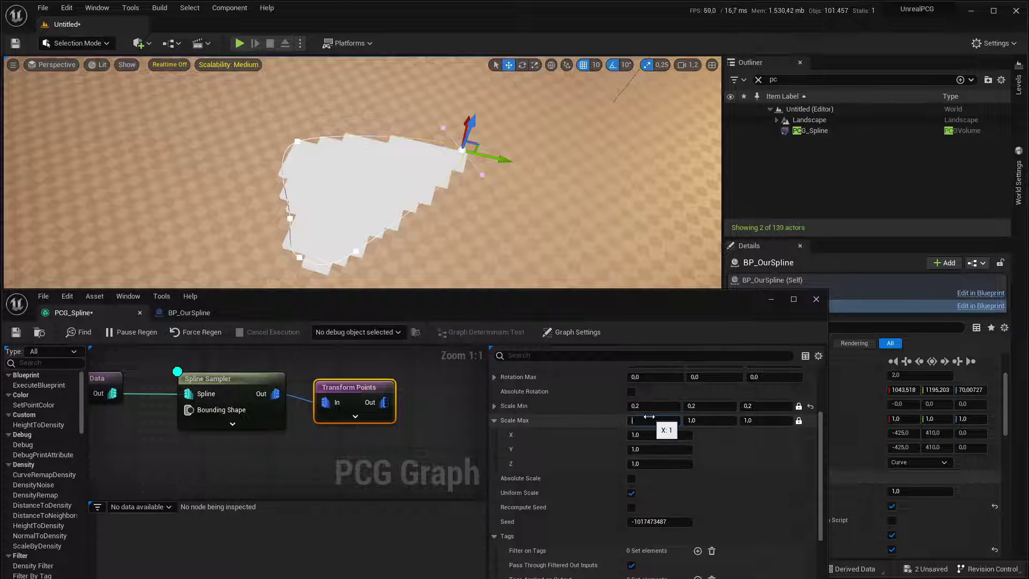
{"action": "key", "text": "Return"}
Step: Turn off Debug on the Spline Sampler and turn it on for the Transform Points node
{"action": "left_click", "coordinate": [242, 382]}
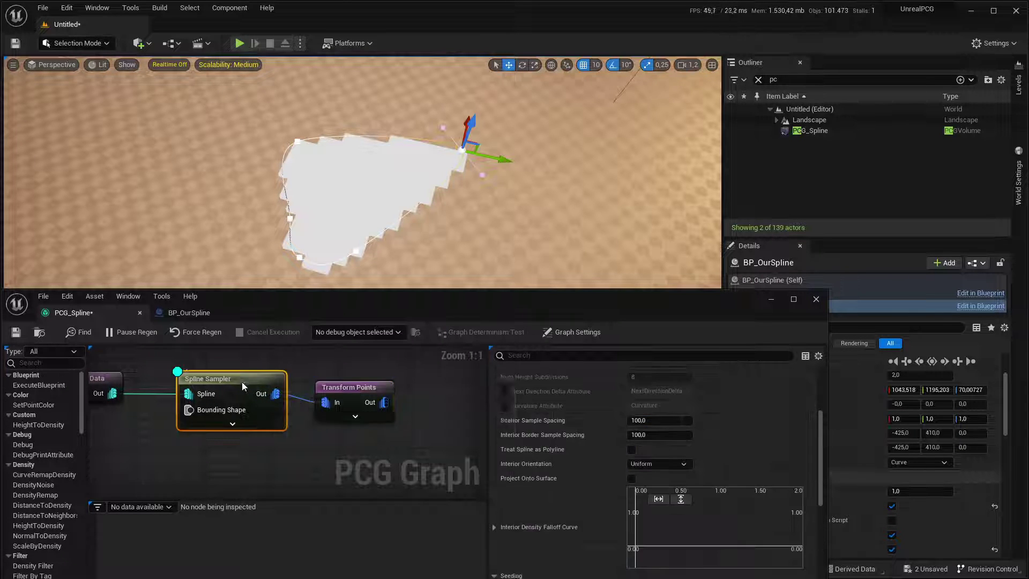
{"action": "left_click", "coordinate": [354, 391]}
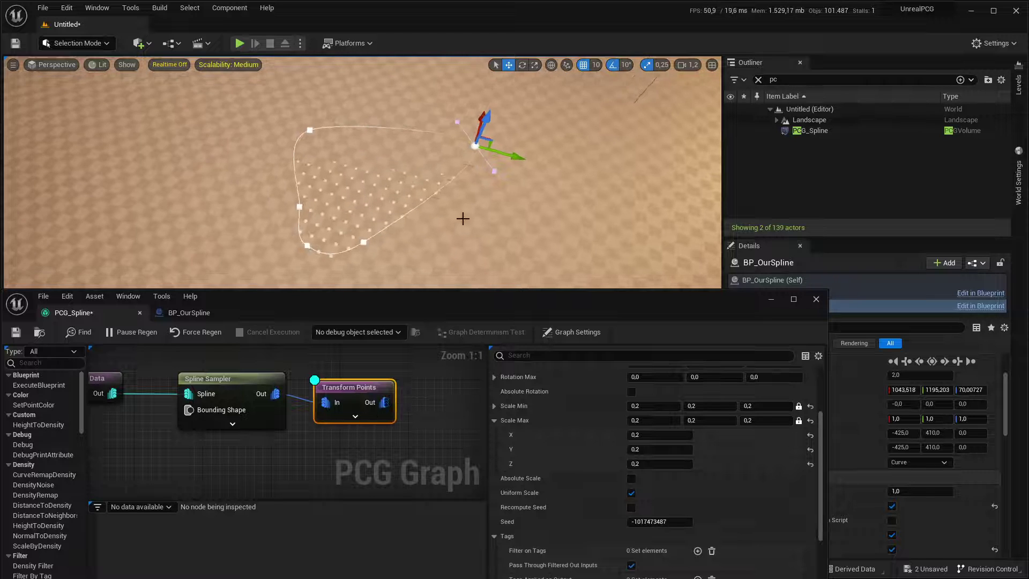
{"action": "key", "text": "w"}
{"action": "mouse_move", "coordinate": [466, 216]}
{"action": "right_mouse_down"}
{"action": "mouse_move", "coordinate": [466, 239]}
{"action": "mouse_move", "coordinate": [466, 216]}
{"action": "right_mouse_up"}
Step: Set the Transform Points node's Scale Min and Scale Max to 0.4 on all axes
{"action": "left_click", "coordinate": [631, 406]}
{"action": "type", "text": "0"}
{"action": "left_click", "coordinate": [651, 416]}
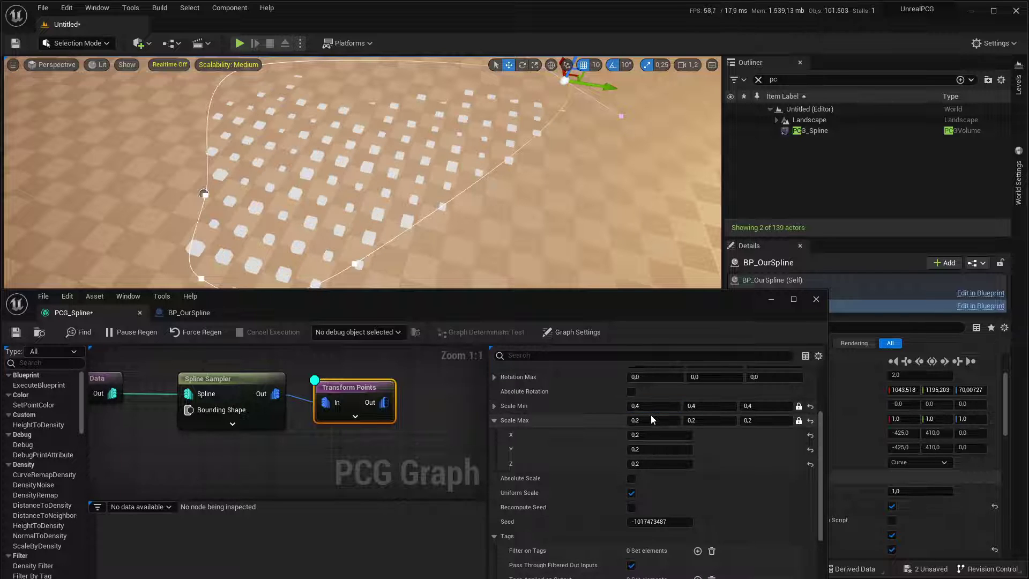
{"action": "left_click", "coordinate": [654, 419]}
Step: Raise three points of the BP_OurSpline spline to different heights above the landscape
{"action": "right_click_drag", "start_coordinate": [536, 225], "coordinate": [514, 203]}
{"action": "right_click_drag", "start_coordinate": [357, 85], "coordinate": [357, 73]}
{"action": "left_click_drag", "start_coordinate": [538, 119], "coordinate": [540, 103]}
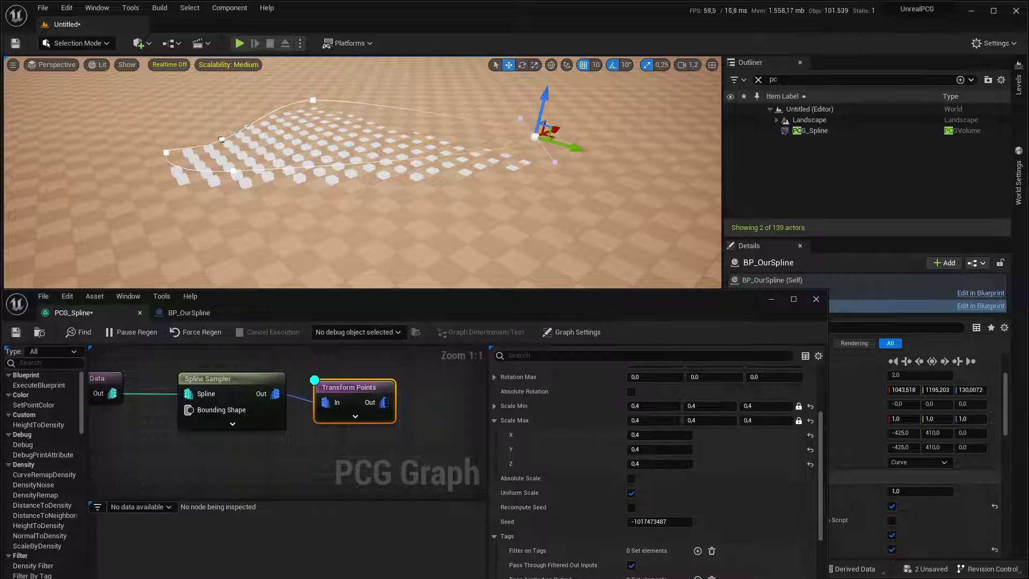
{"action": "left_click", "coordinate": [313, 100]}
{"action": "left_click_drag", "start_coordinate": [314, 78], "coordinate": [314, 61]}
{"action": "mouse_move", "coordinate": [321, 92]}
{"action": "right_mouse_down"}
{"action": "mouse_move", "coordinate": [332, 66]}
{"action": "mouse_move", "coordinate": [330, 86]}
{"action": "right_mouse_up"}
{"action": "left_click", "coordinate": [223, 156]}
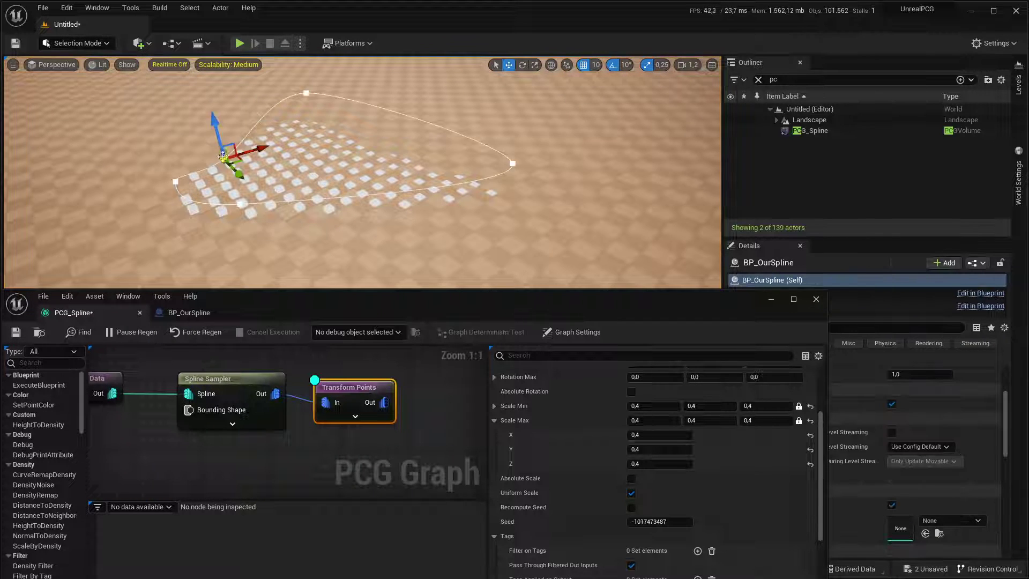
{"action": "left_click_drag", "start_coordinate": [217, 130], "coordinate": [213, 113]}
{"action": "right_click_drag", "start_coordinate": [341, 163], "coordinate": [331, 177]}
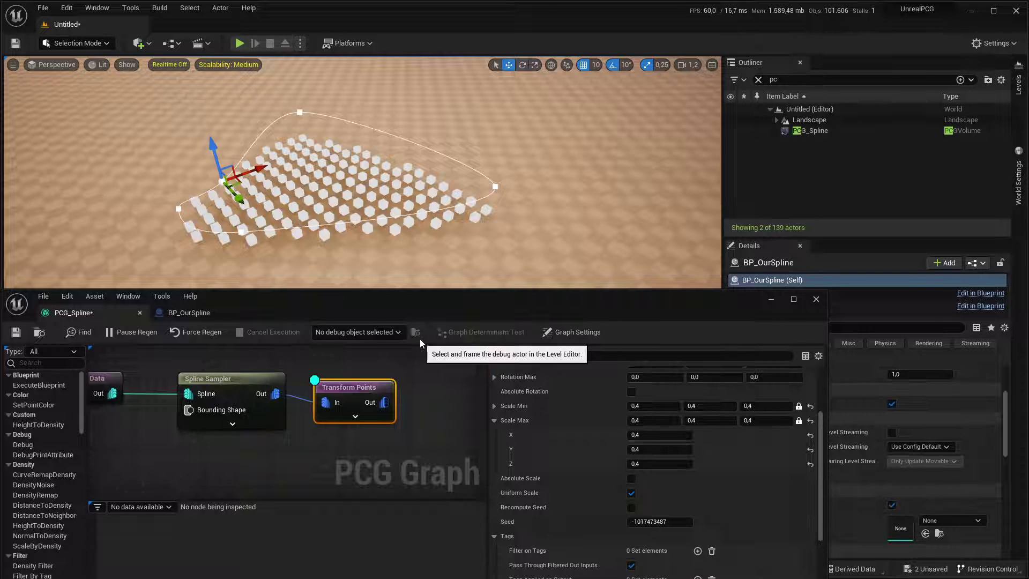
Step: Add a key at time 0 with value 0 to the Spline Sampler's Interior Density Falloff Curve
{"action": "right_click_drag", "start_coordinate": [419, 388], "coordinate": [379, 397]}
{"action": "left_click", "coordinate": [236, 386]}
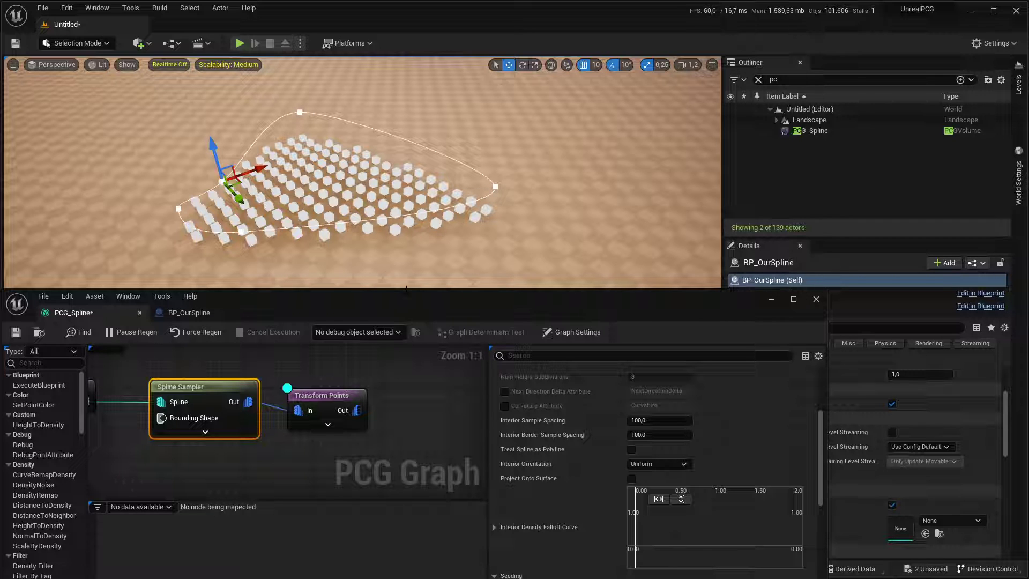
{"action": "right_click_drag", "start_coordinate": [592, 470], "coordinate": [590, 414]}
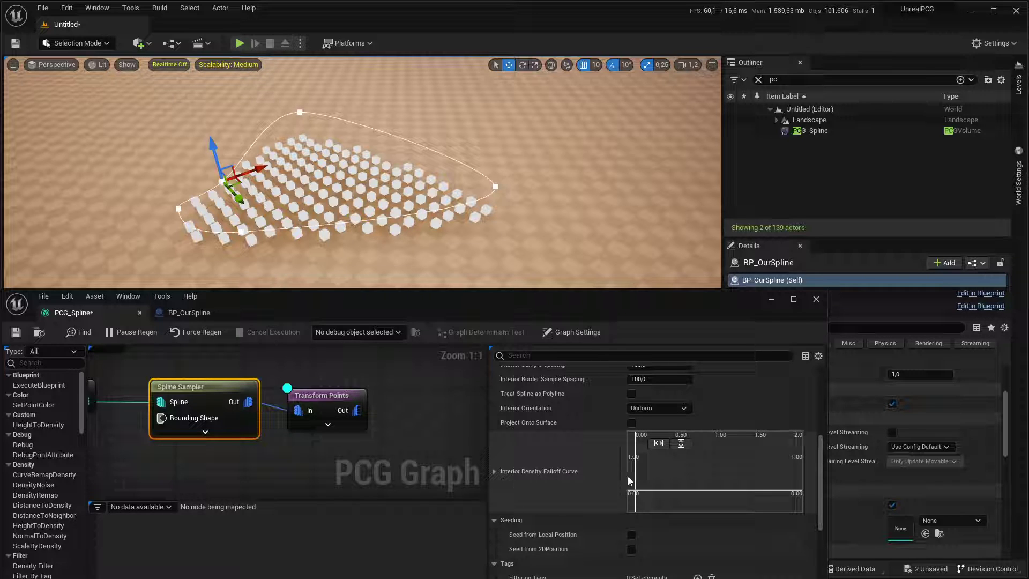
{"action": "right_click", "coordinate": [658, 478]}
{"action": "left_click", "coordinate": [679, 489]}
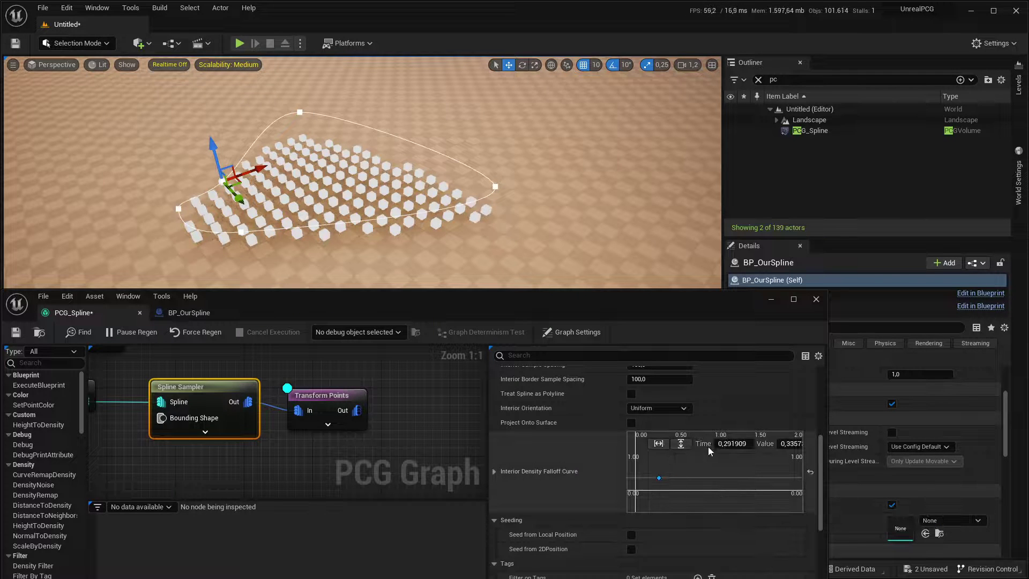
{"action": "left_click", "coordinate": [730, 443]}
{"action": "type", "text": "0"}
{"action": "key", "text": "Tab"}
{"action": "type", "text": "0"}
{"action": "key", "text": "Return"}
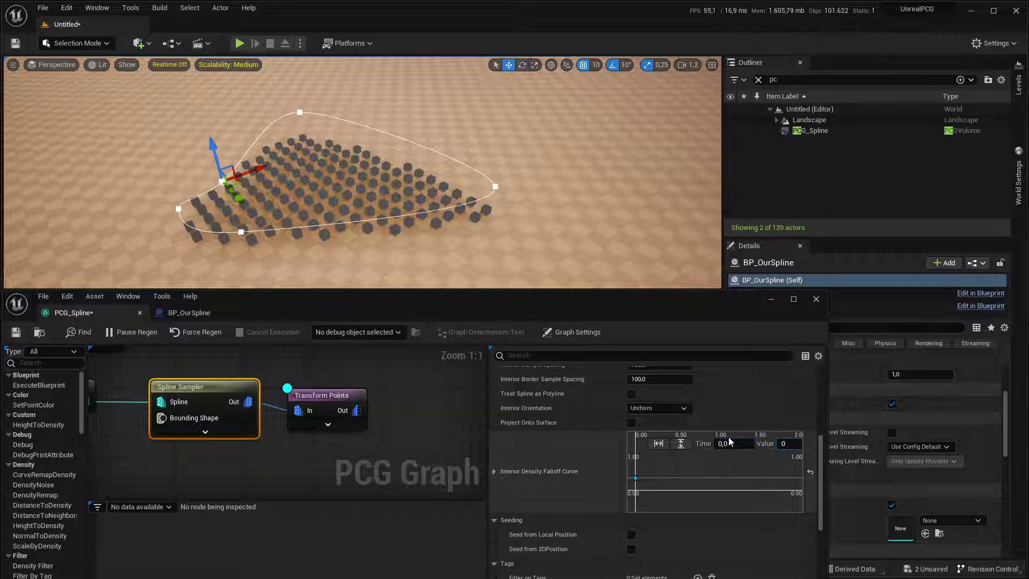
Step: Add a second key at time 1 with value 1 to the Interior Density Falloff Curve
{"action": "right_click", "coordinate": [717, 467]}
{"action": "left_click", "coordinate": [739, 484]}
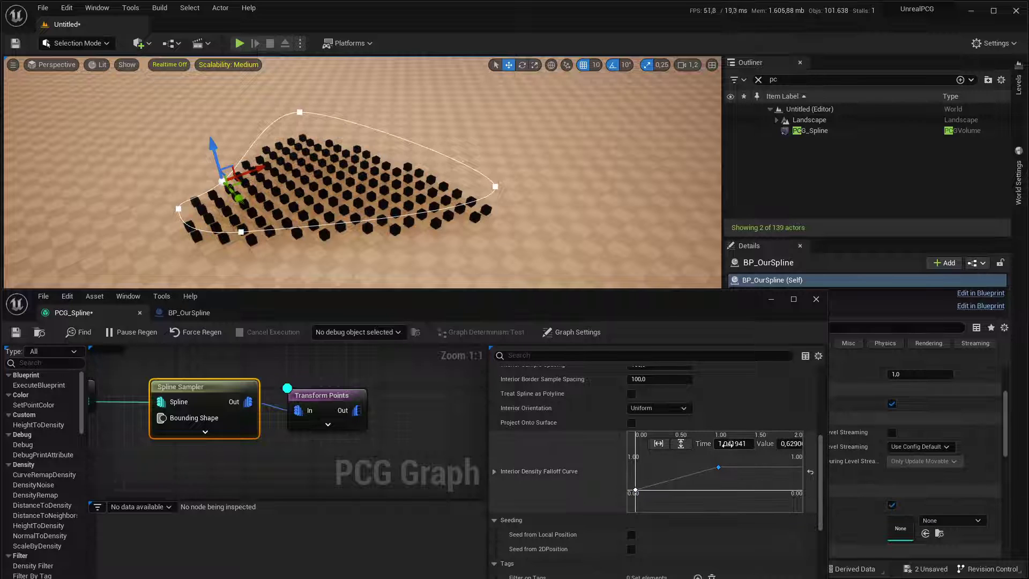
{"action": "type", "text": "1"}
{"action": "key", "text": "Tab"}
{"action": "type", "text": "1"}
{"action": "key", "text": "Return"}
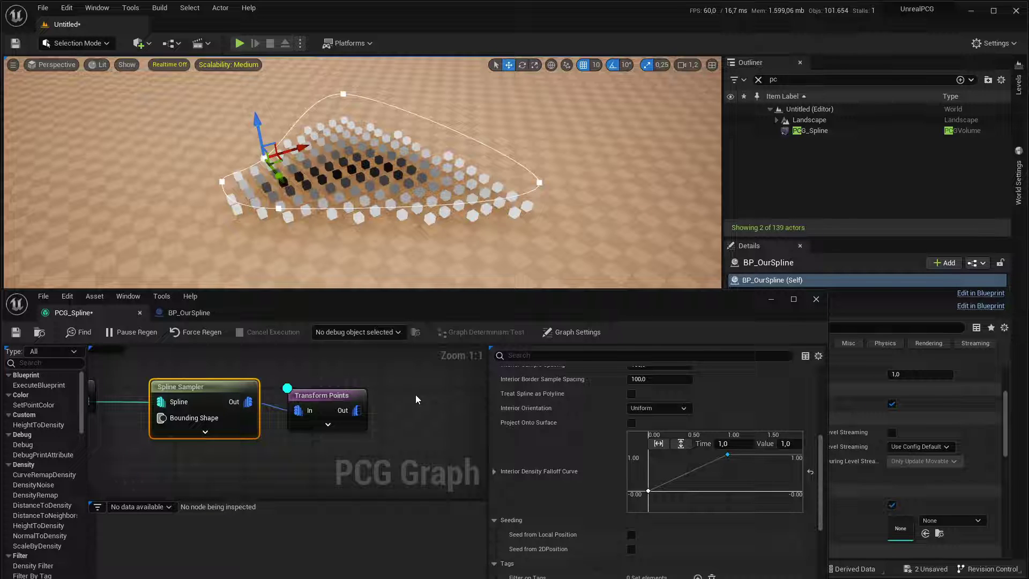
Step: Add a DensityRemap node and connect the Transform Points output to its input
{"action": "right_click_drag", "start_coordinate": [416, 399], "coordinate": [387, 389]}
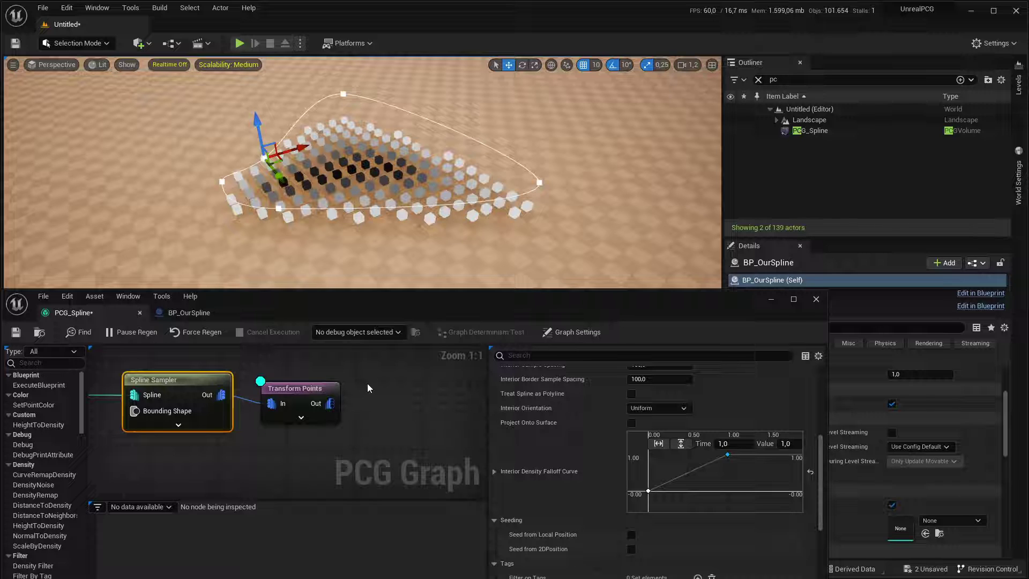
{"action": "right_click", "coordinate": [367, 384]}
{"action": "type", "text": "dens rem"}
{"action": "key", "text": "Return"}
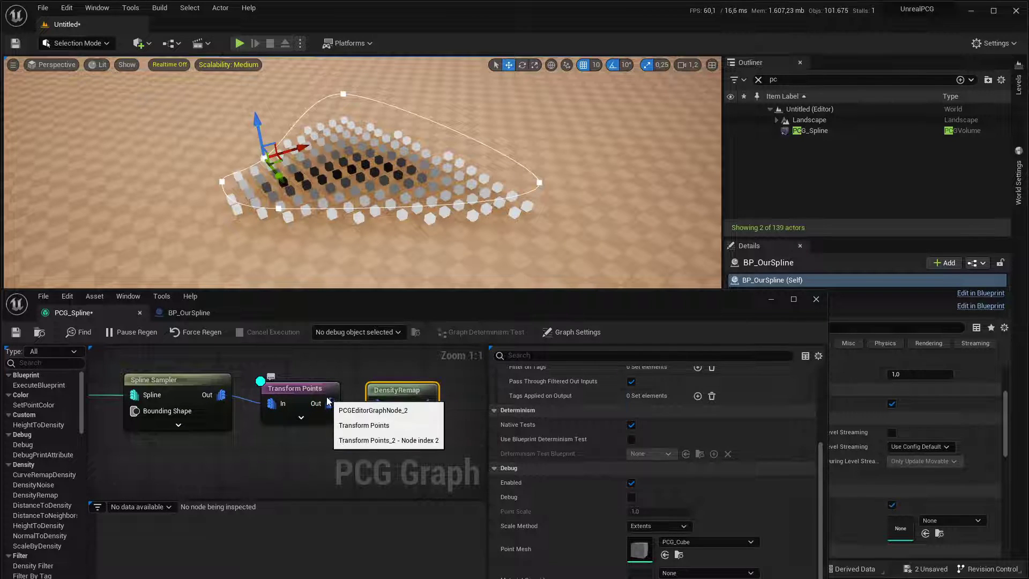
{"action": "left_click_drag", "start_coordinate": [327, 394], "coordinate": [385, 404]}
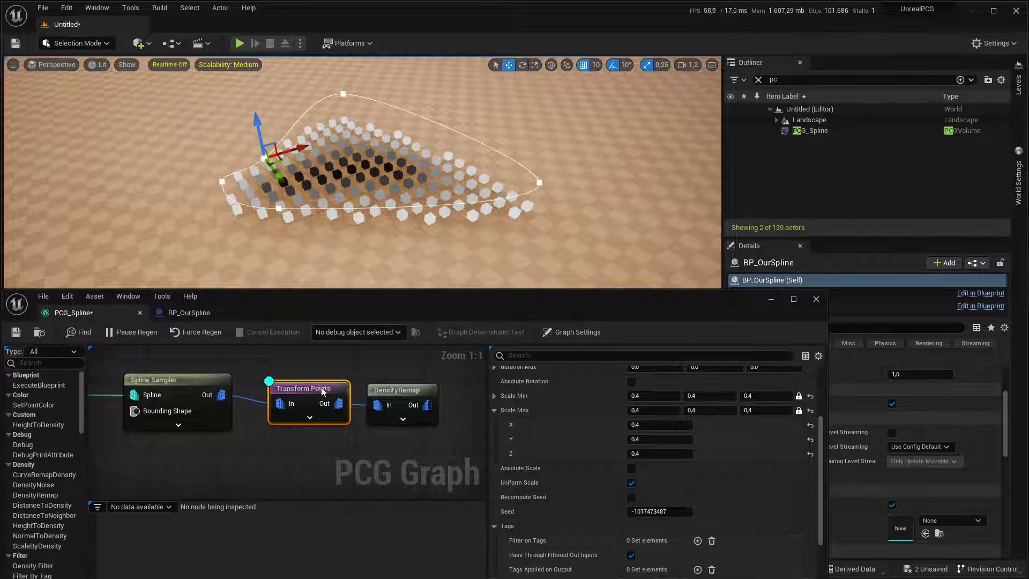
Step: Switch Debug from Transform Points to the DensityRemap node and set its Out Range Min to 1 and Out Range Max to 0
{"action": "left_click", "coordinate": [390, 393]}
{"action": "scroll", "coordinate": [655, 473], "scroll_direction": "up", "scroll_amount": 3}
{"action": "right_click_drag", "start_coordinate": [656, 473], "coordinate": [656, 489]}
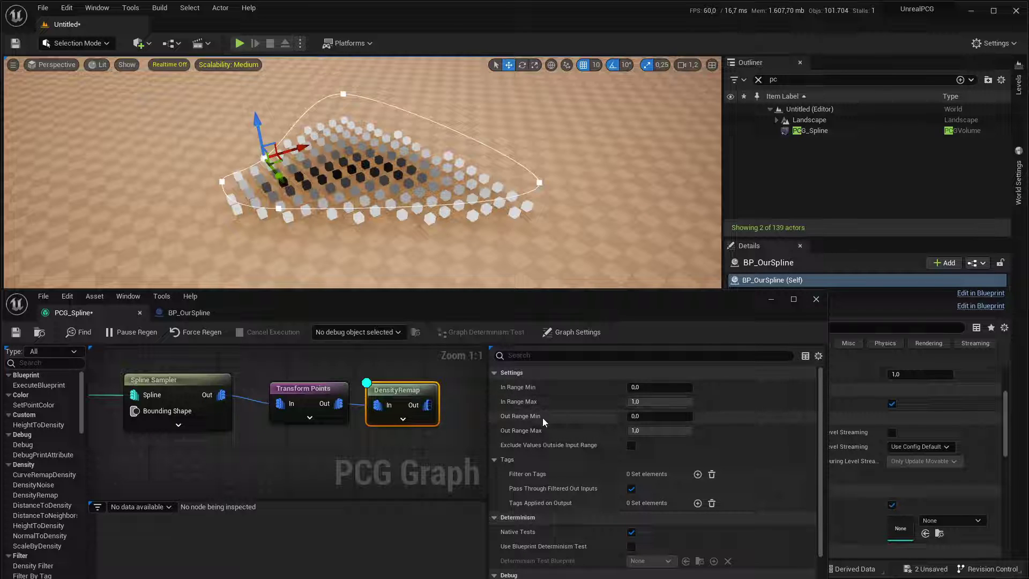
{"action": "left_click", "coordinate": [645, 416]}
{"action": "type", "text": "1"}
{"action": "left_click", "coordinate": [658, 427]}
{"action": "type", "text": "0"}
{"action": "key", "text": "Return"}
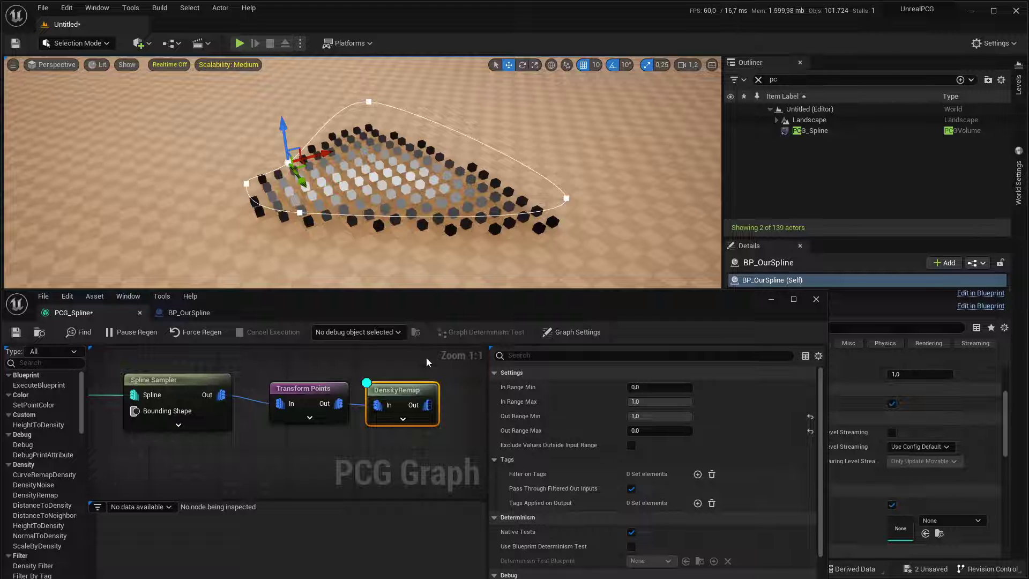
Step: Switch Debug from the DensityRemap node back to the Transform Points node
{"action": "left_click", "coordinate": [201, 381]}
{"action": "key", "text": "d"}
{"action": "key", "text": "d"}
{"action": "left_click", "coordinate": [312, 388]}
{"action": "key", "text": "d"}
Step: Invert the Spline Sampler's Interior Density Falloff Curve by setting the time 0 key to value 1 and the time 1 key to 0
{"action": "left_click", "coordinate": [184, 378]}
{"action": "scroll", "coordinate": [625, 427], "scroll_direction": "down", "scroll_amount": 5}
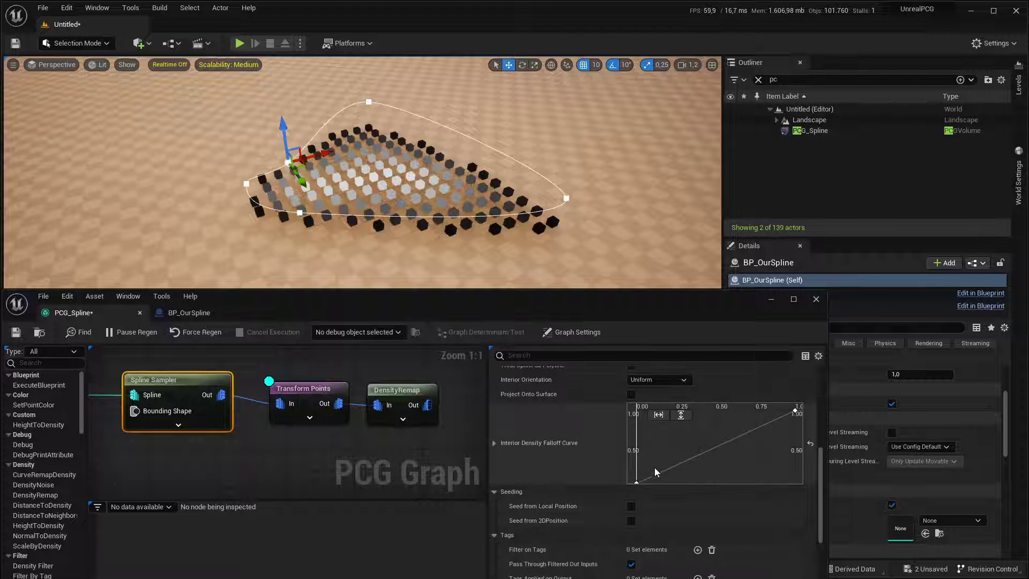
{"action": "right_click_drag", "start_coordinate": [654, 467], "coordinate": [656, 452]}
{"action": "left_click", "coordinate": [638, 477]}
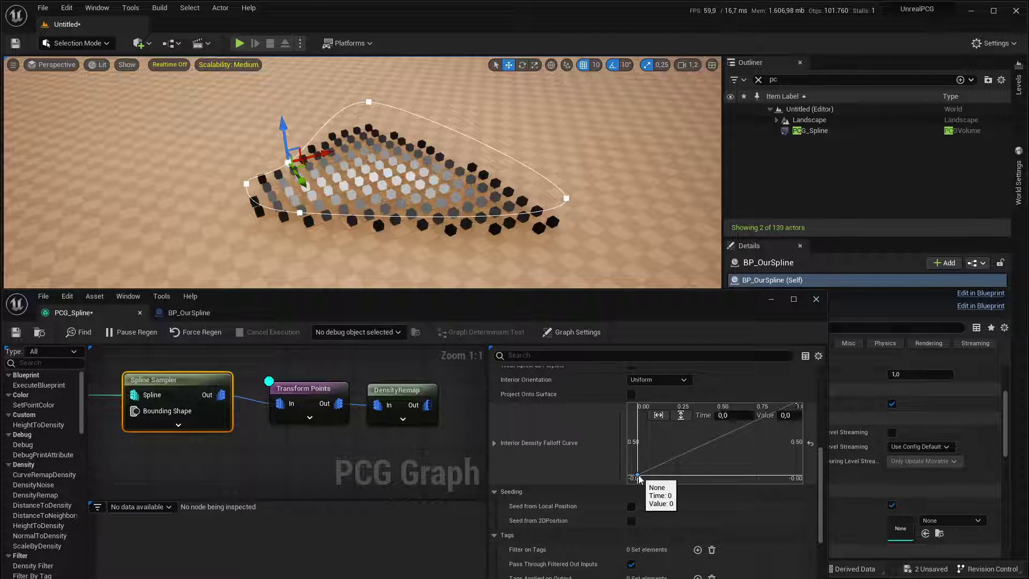
{"action": "key", "text": "Tab"}
{"action": "type", "text": "1"}
{"action": "key", "text": "Return"}
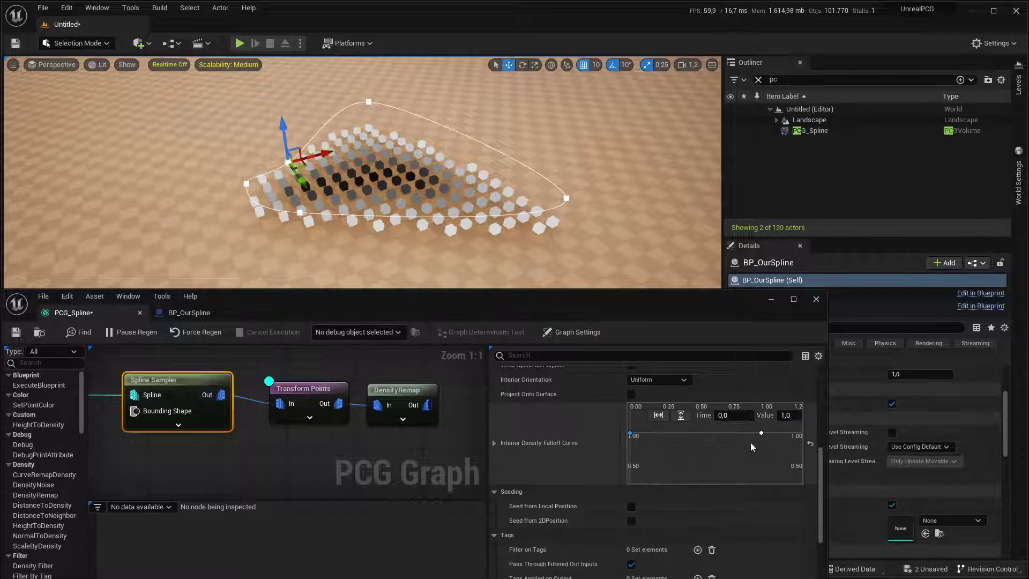
{"action": "left_click", "coordinate": [761, 432], "text": "shift"}
{"action": "type", "text": "0"}
{"action": "key", "text": "Return"}
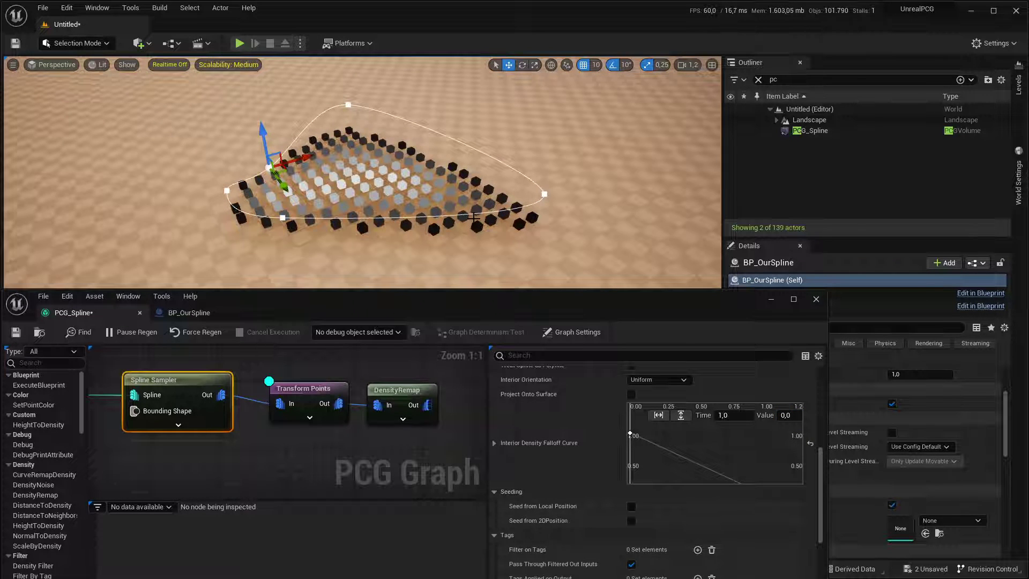
Step: Extend the closed spline by duplicating its farthest point outward and moving the corner point on the opposite side farther out
{"action": "scroll", "coordinate": [473, 218], "scroll_direction": "up", "scroll_amount": 1}
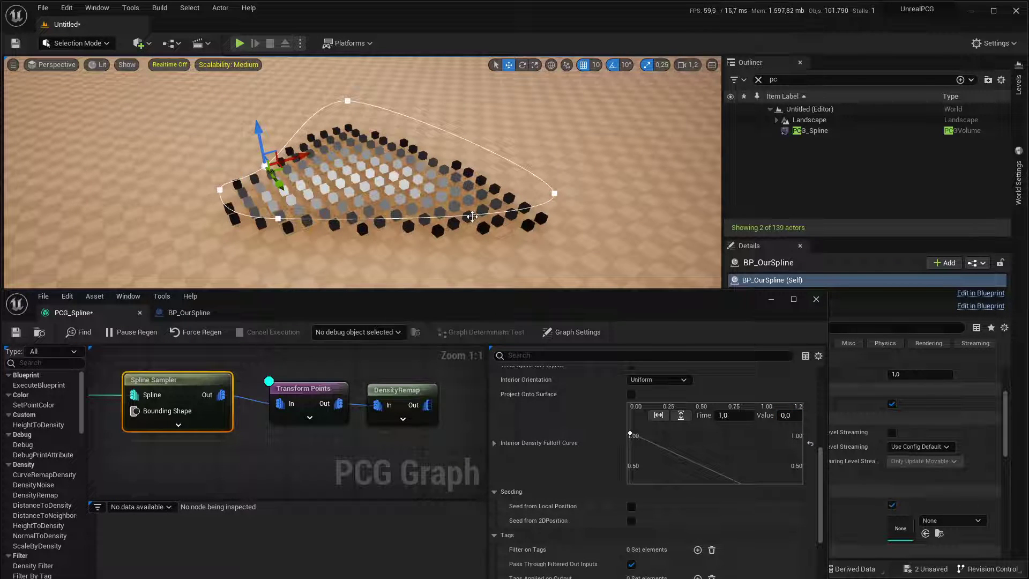
{"action": "scroll", "coordinate": [467, 170], "scroll_direction": "down", "scroll_amount": 5}
{"action": "left_click", "coordinate": [347, 137]}
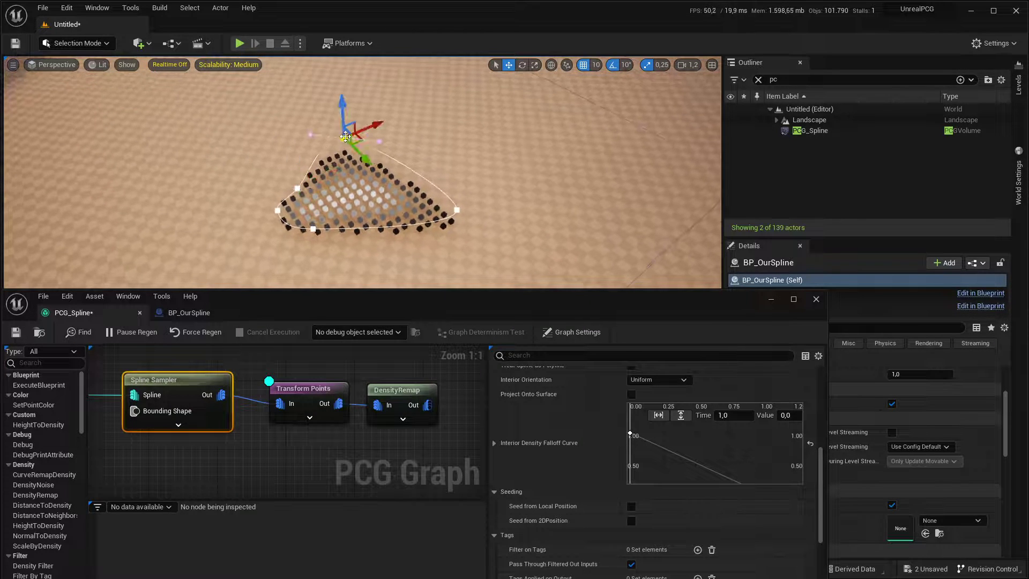
{"action": "left_click_drag", "start_coordinate": [349, 137], "coordinate": [480, 80], "text": "alt"}
{"action": "right_click_drag", "start_coordinate": [476, 188], "coordinate": [413, 188]}
{"action": "left_click", "coordinate": [447, 203]}
{"action": "left_click_drag", "start_coordinate": [458, 203], "coordinate": [588, 203]}
{"action": "right_click_drag", "start_coordinate": [588, 203], "coordinate": [611, 203]}
{"action": "right_click_drag", "start_coordinate": [529, 159], "coordinate": [526, 159]}
Step: Pull the spline point beside the farthest one well outward to widen the sampled area
{"action": "left_click", "coordinate": [320, 141]}
{"action": "right_click_drag", "start_coordinate": [367, 148], "coordinate": [343, 134]}
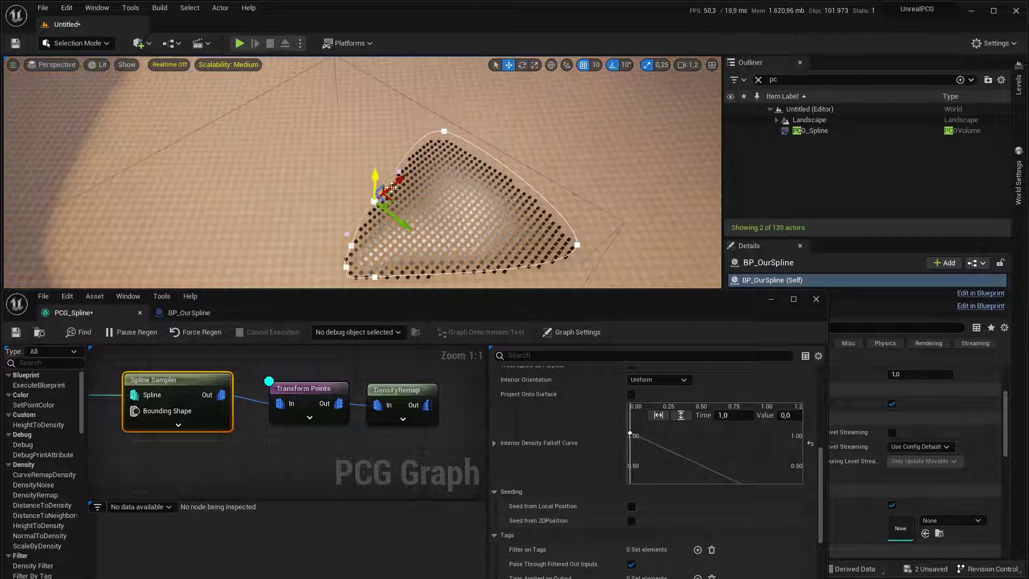
{"action": "left_click_drag", "start_coordinate": [390, 193], "coordinate": [269, 152]}
{"action": "right_click_drag", "start_coordinate": [391, 190], "coordinate": [371, 191]}
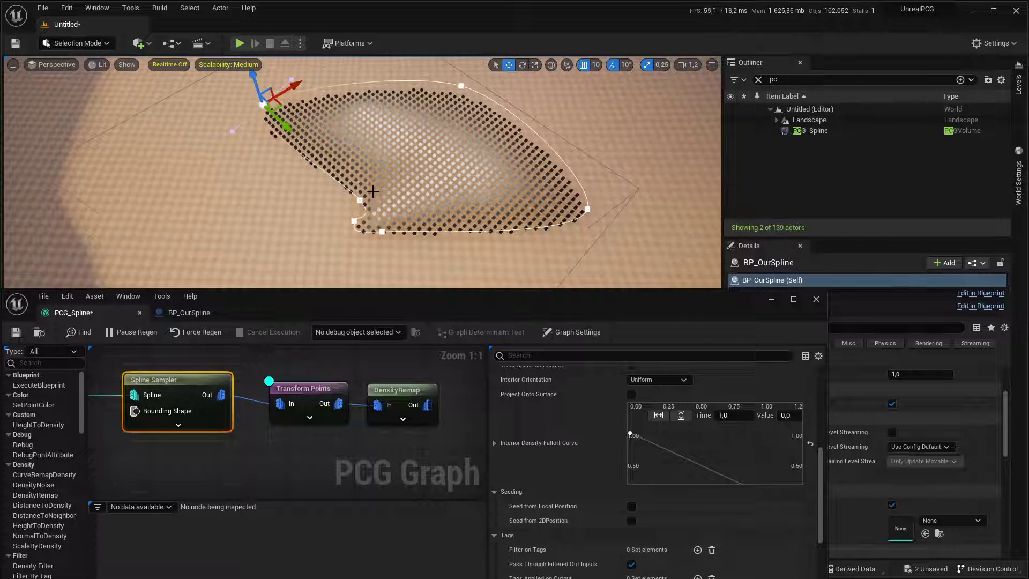
Step: Move the three closely spaced spline points on the near side outward so the closed spline forms a large rounded outline
{"action": "left_click", "coordinate": [364, 201]}
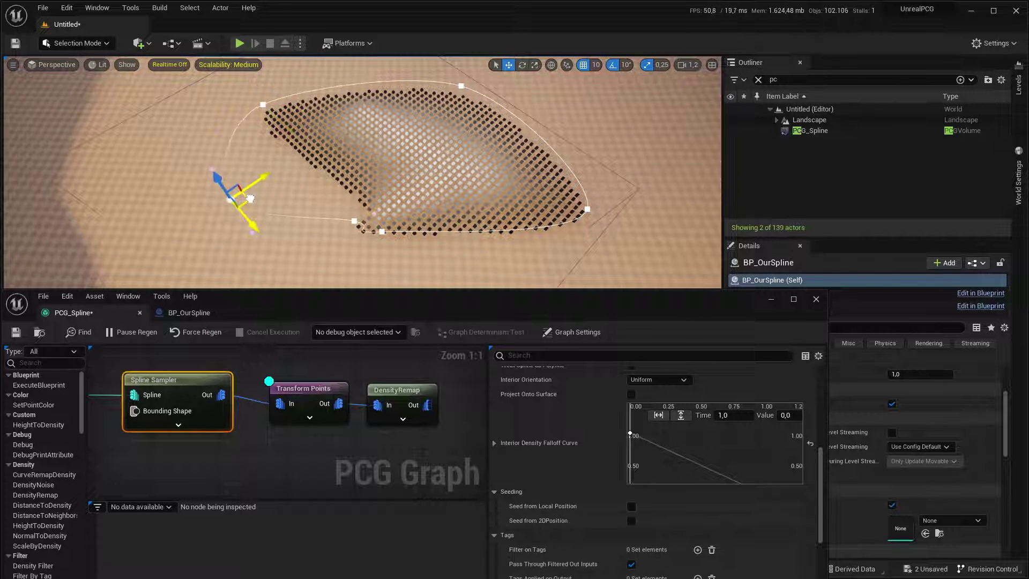
{"action": "left_click", "coordinate": [352, 221]}
{"action": "left_click_drag", "start_coordinate": [355, 226], "coordinate": [274, 270]}
{"action": "right_click_drag", "start_coordinate": [322, 238], "coordinate": [325, 268]}
{"action": "left_click", "coordinate": [379, 172]}
{"action": "right_click_drag", "start_coordinate": [402, 223], "coordinate": [412, 177]}
{"action": "left_click_drag", "start_coordinate": [390, 228], "coordinate": [477, 266]}
{"action": "right_click_drag", "start_coordinate": [349, 175], "coordinate": [423, 186]}
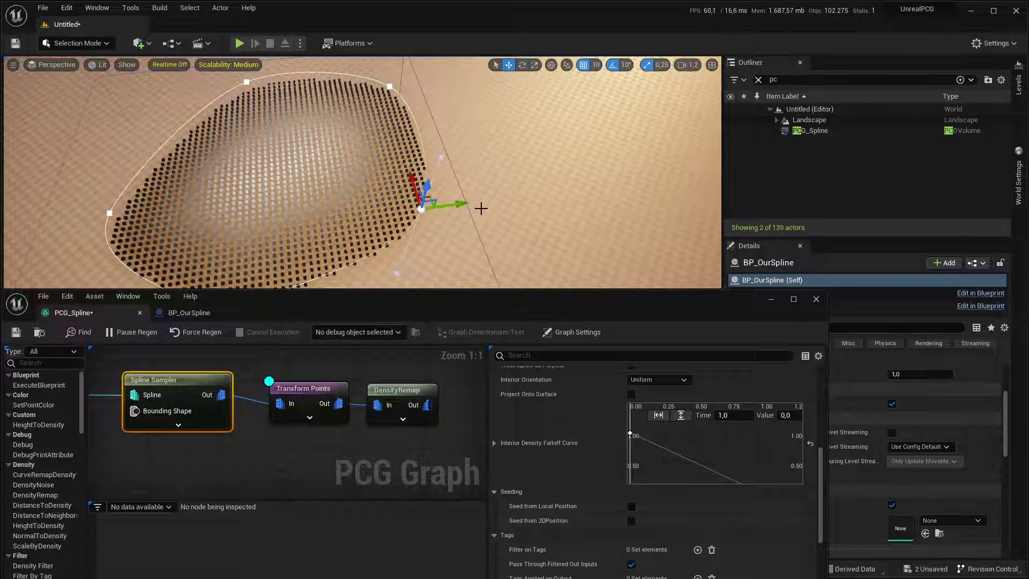
{"action": "right_click_drag", "start_coordinate": [481, 186], "coordinate": [443, 194]}
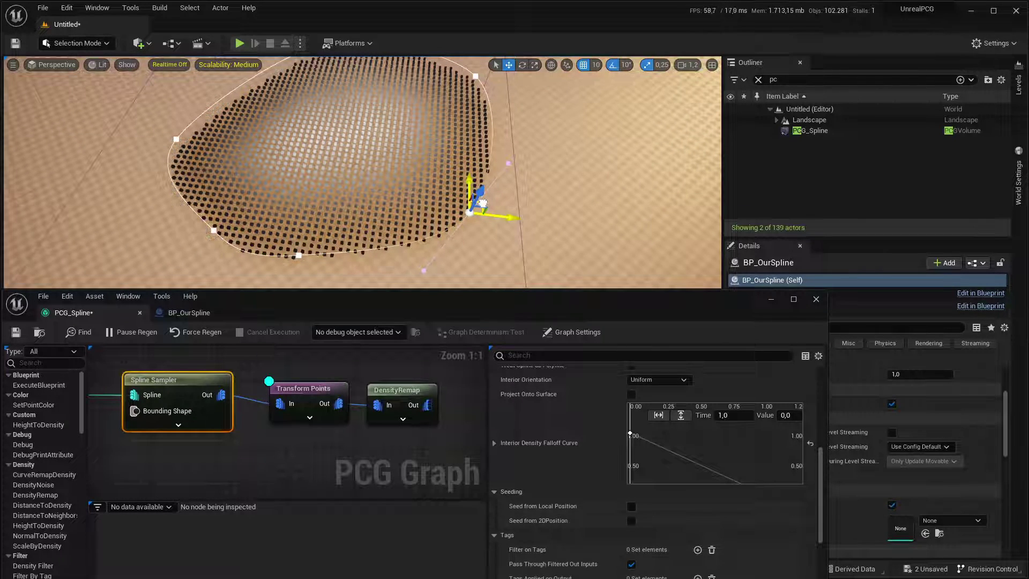
{"action": "right_click_drag", "start_coordinate": [402, 203], "coordinate": [439, 161]}
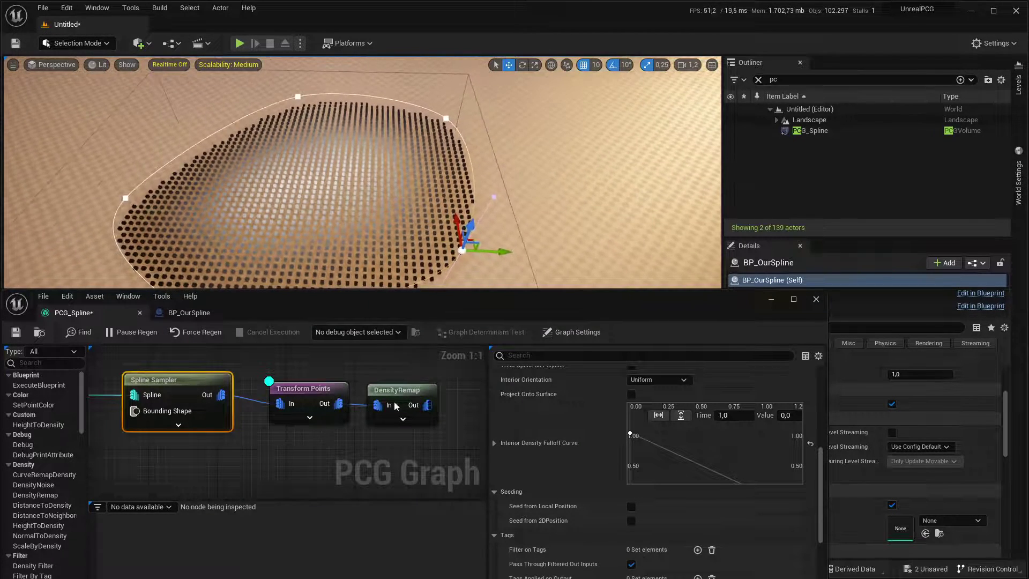
Step: Paste a copy of the Spline Sampler below the original, connect Get Spline Data to its Spline input and enable Debug on it
{"action": "scroll", "coordinate": [375, 408], "scroll_direction": "down", "scroll_amount": 2}
{"action": "right_click_drag", "start_coordinate": [293, 429], "coordinate": [363, 408]}
{"action": "left_click", "coordinate": [289, 430]}
{"action": "key", "text": "ctrl+v"}
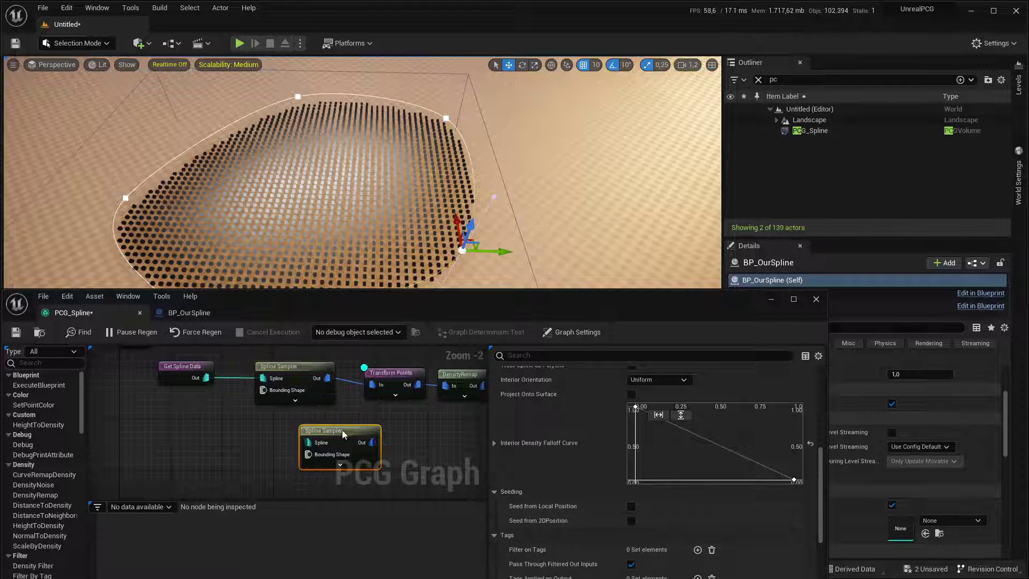
{"action": "left_click_drag", "start_coordinate": [206, 377], "coordinate": [269, 436]}
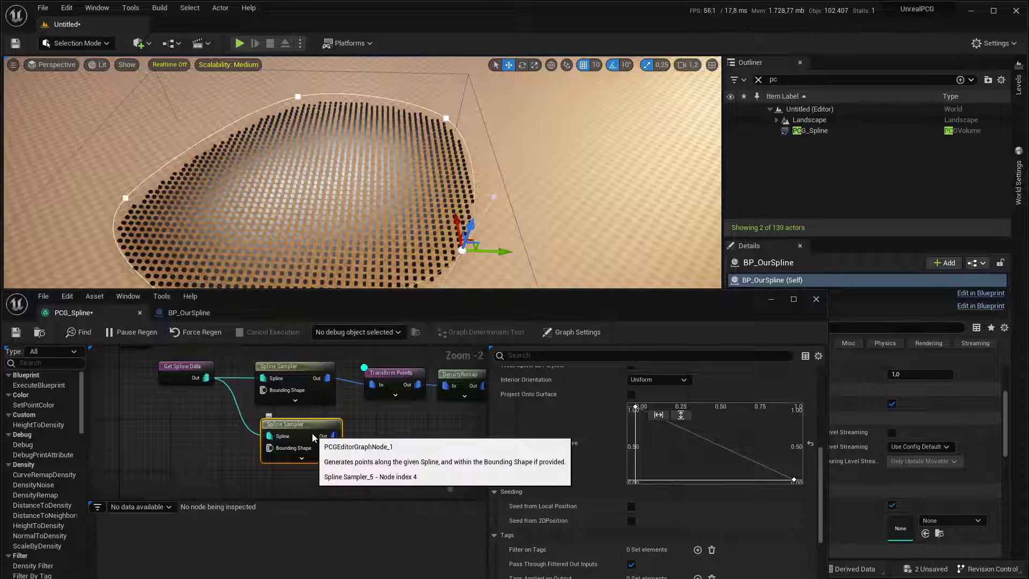
{"action": "left_click_drag", "start_coordinate": [318, 425], "coordinate": [312, 432]}
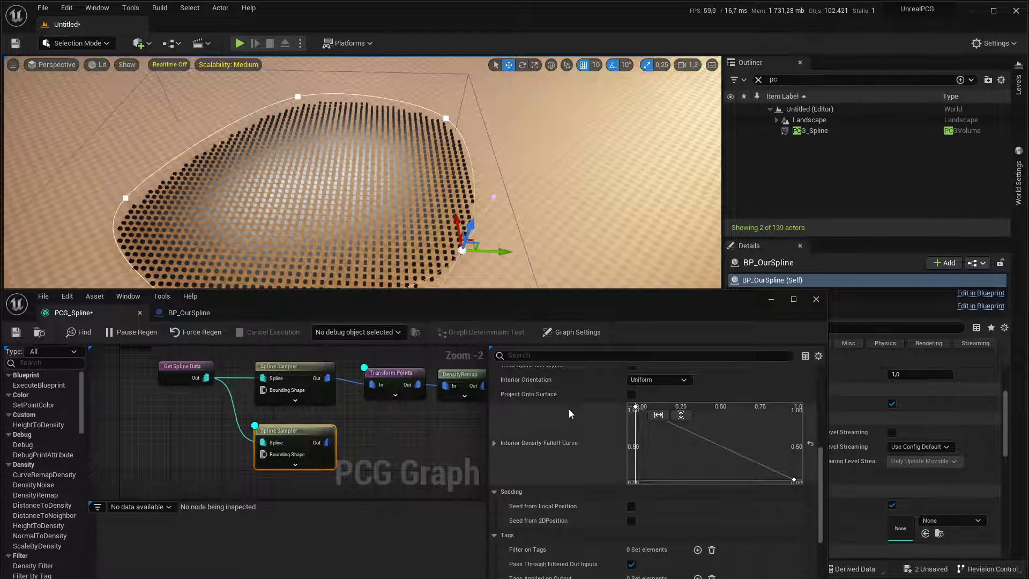
Step: Set the copied Spline Sampler's Dimension to On Spline and inspect its points along the border
{"action": "scroll", "coordinate": [569, 429], "scroll_direction": "up", "scroll_amount": 5}
{"action": "left_click", "coordinate": [669, 403]}
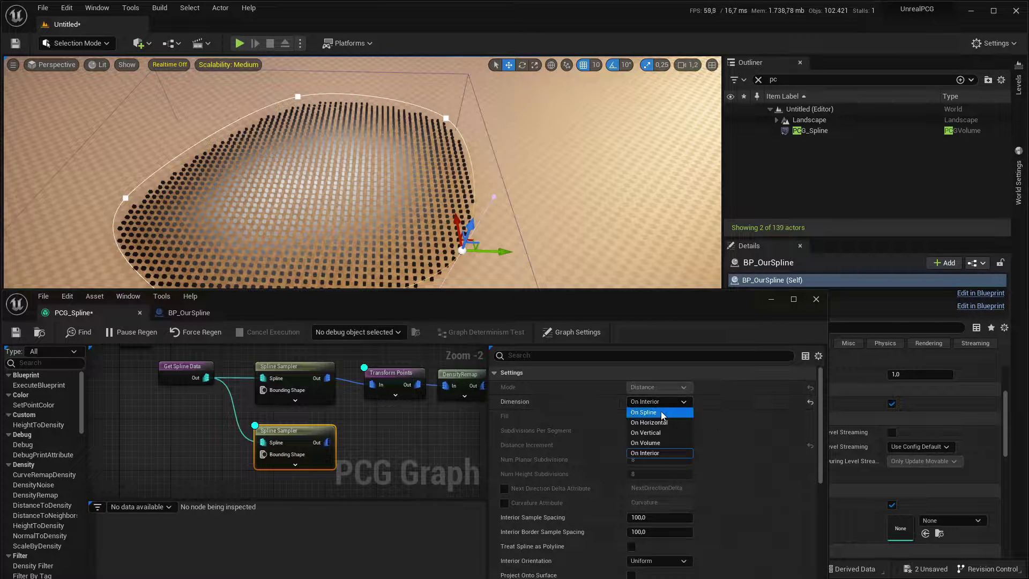
{"action": "left_click", "coordinate": [662, 413]}
{"action": "right_click_drag", "start_coordinate": [570, 257], "coordinate": [541, 181]}
{"action": "key", "text": "w"}
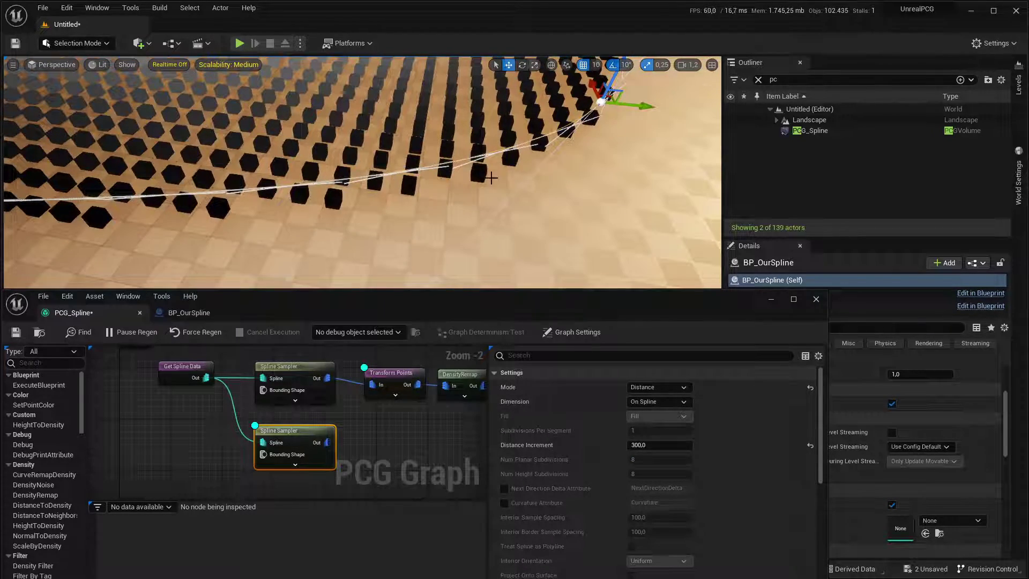
{"action": "key", "text": "s"}
{"action": "right_click_drag", "start_coordinate": [411, 271], "coordinate": [456, 241]}
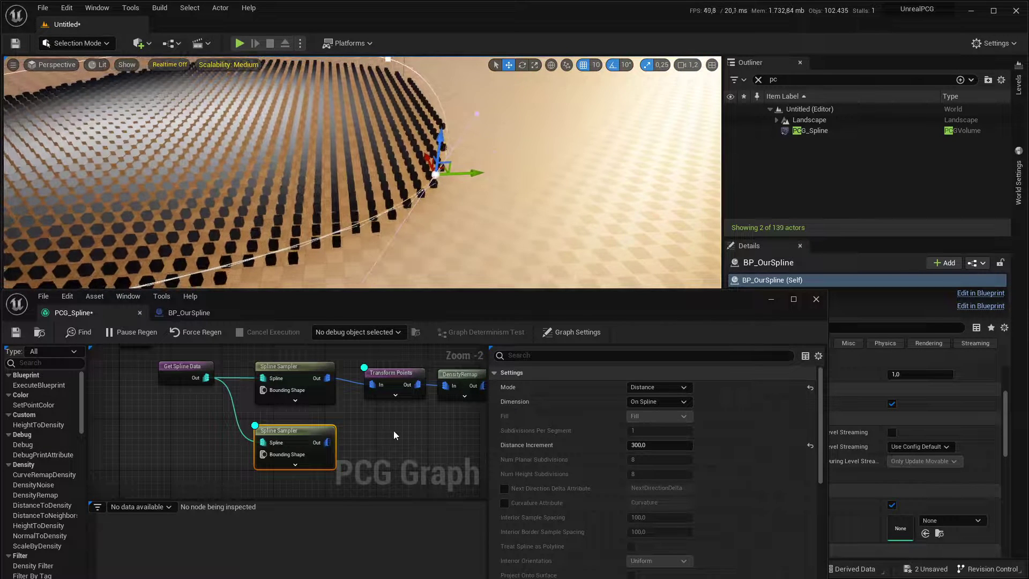
Step: Add a Distance node with the interior Spline Sampler as Source and the On Spline sampler as Target
{"action": "scroll", "coordinate": [401, 432], "scroll_direction": "down", "scroll_amount": 2}
{"action": "right_click_drag", "start_coordinate": [408, 433], "coordinate": [357, 418]}
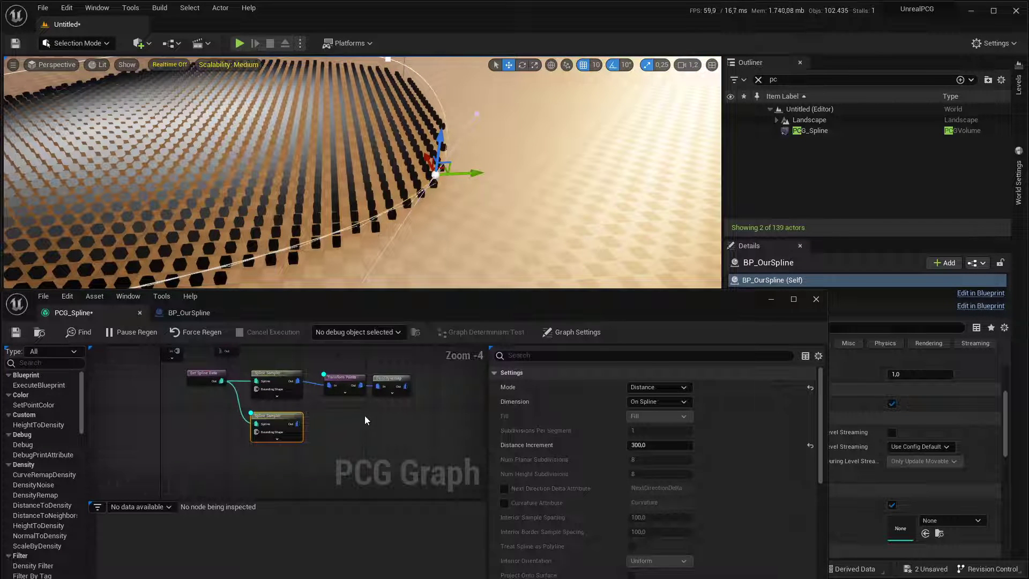
{"action": "left_click_drag", "start_coordinate": [296, 381], "coordinate": [356, 413]}
{"action": "type", "text": "distanc"}
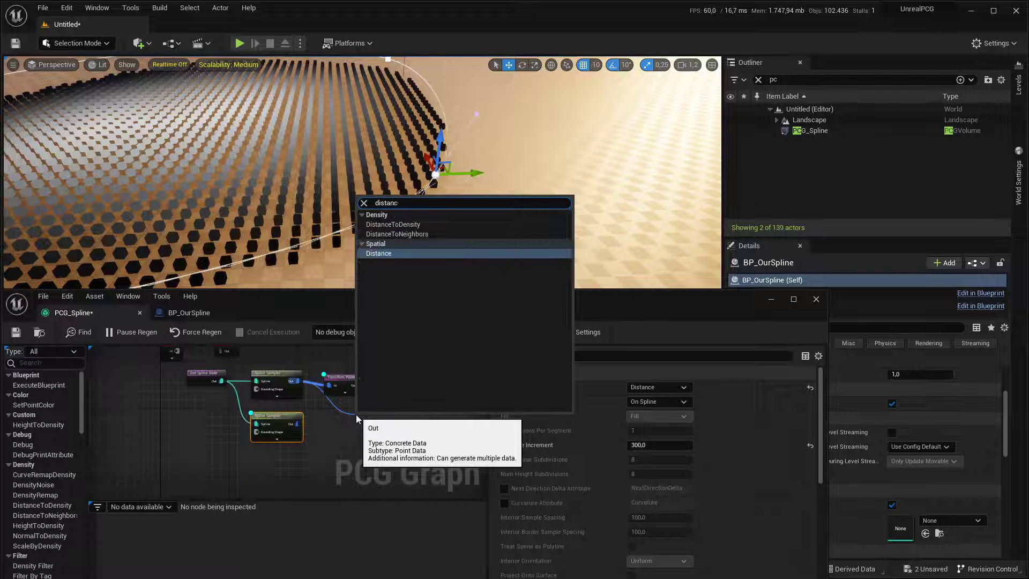
{"action": "key", "text": "Return"}
{"action": "scroll", "coordinate": [341, 410], "scroll_direction": "up", "scroll_amount": 2}
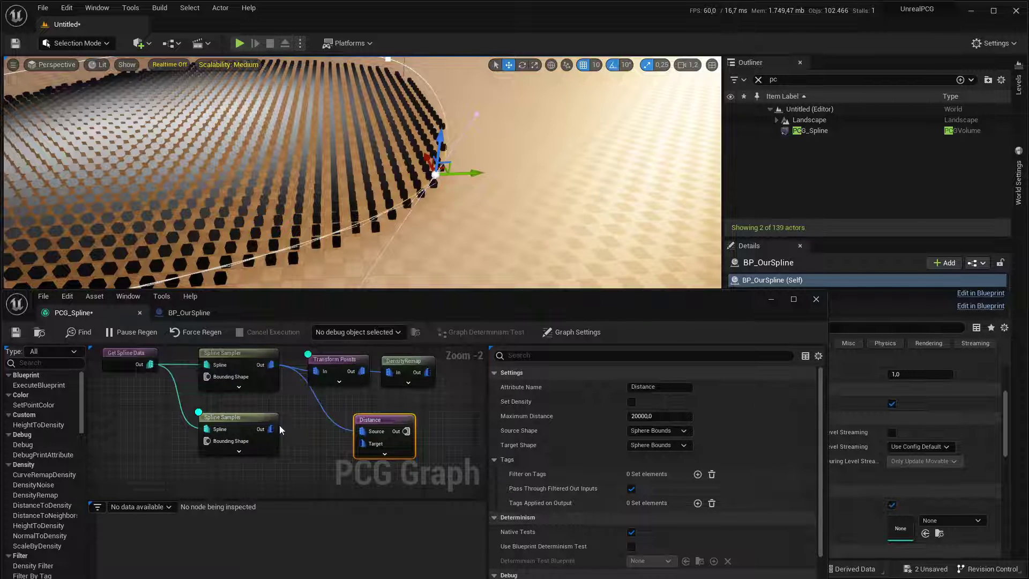
{"action": "left_click_drag", "start_coordinate": [271, 428], "coordinate": [382, 446]}
Step: Feed Transform Points from the Distance output instead of the interior Spline Sampler, and place Distance between the samplers and Transform Points
{"action": "left_click_drag", "start_coordinate": [421, 398], "coordinate": [448, 367]}
{"action": "left_click_drag", "start_coordinate": [403, 418], "coordinate": [438, 374]}
{"action": "left_click", "coordinate": [440, 373], "text": "alt"}
{"action": "left_click_drag", "start_coordinate": [378, 384], "coordinate": [373, 371]}
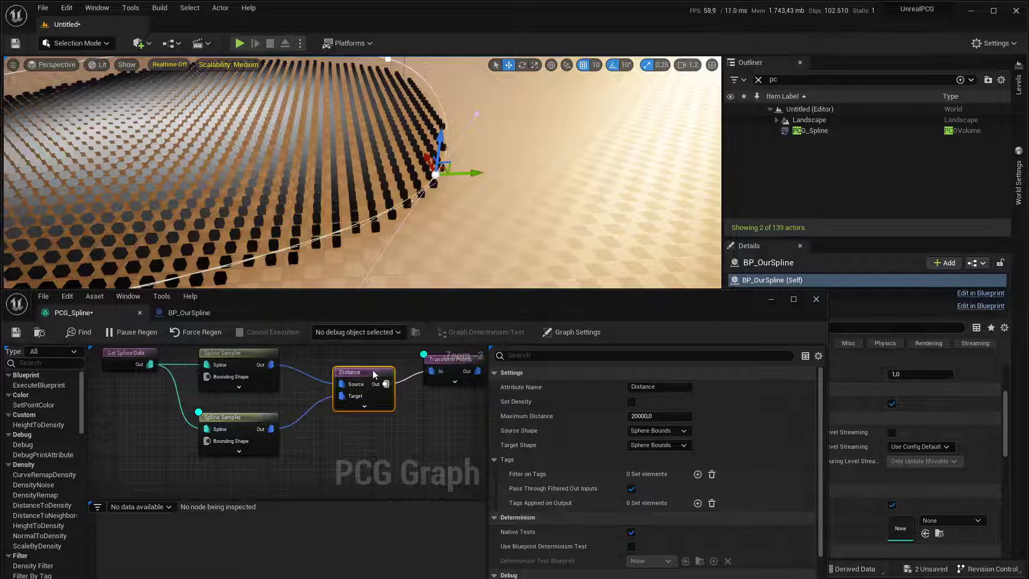
Step: Enable Set Density on the Distance node and check the debug points in the viewport
{"action": "right_click_drag", "start_coordinate": [435, 174], "coordinate": [406, 151]}
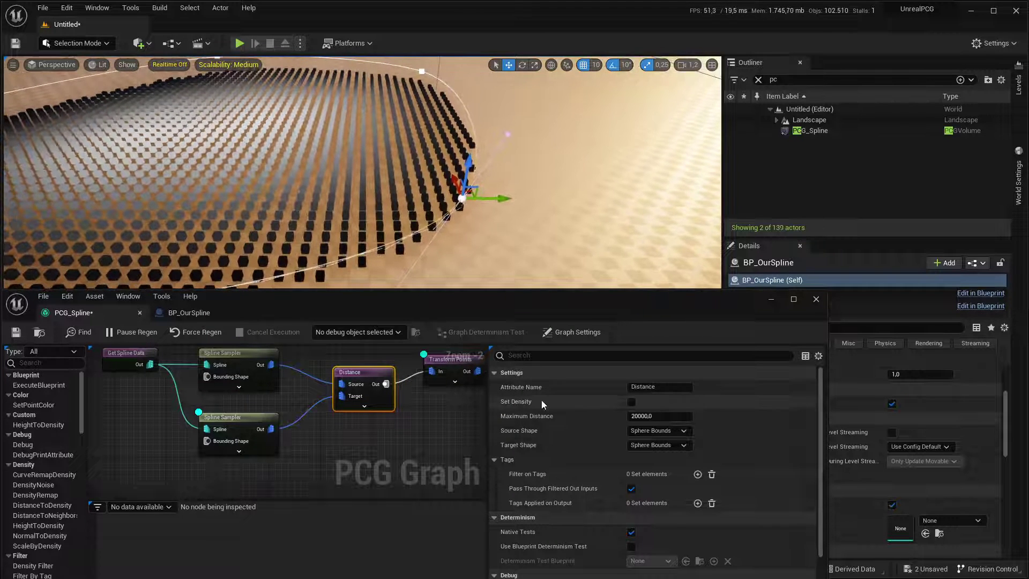
{"action": "left_click", "coordinate": [631, 401]}
{"action": "right_click_drag", "start_coordinate": [449, 230], "coordinate": [418, 203]}
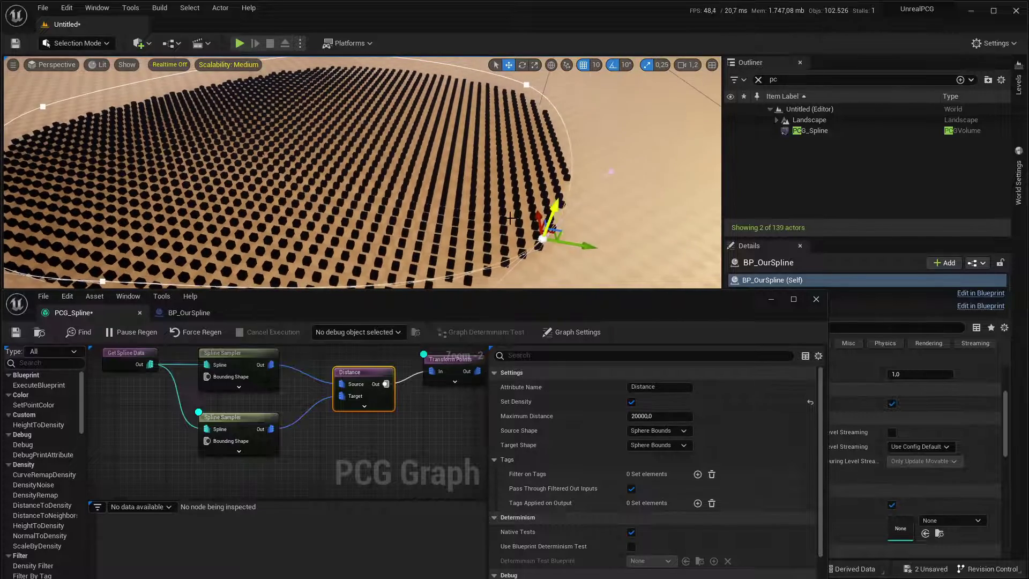
{"action": "right_click_drag", "start_coordinate": [355, 162], "coordinate": [380, 163]}
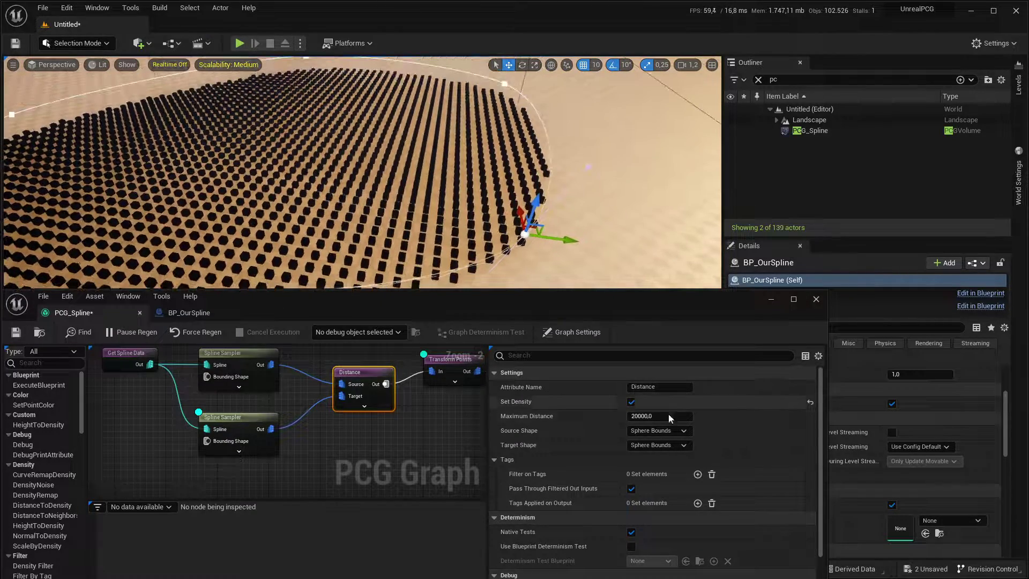
Step: Set the Distance node's Maximum Distance to 1000
{"action": "left_click", "coordinate": [668, 416]}
{"action": "key", "text": "Home"}
{"action": "key", "text": "Delete"}
{"action": "key", "text": "Delete"}
{"action": "type", "text": "1"}
{"action": "key", "text": "Return"}
{"action": "key", "text": "f"}
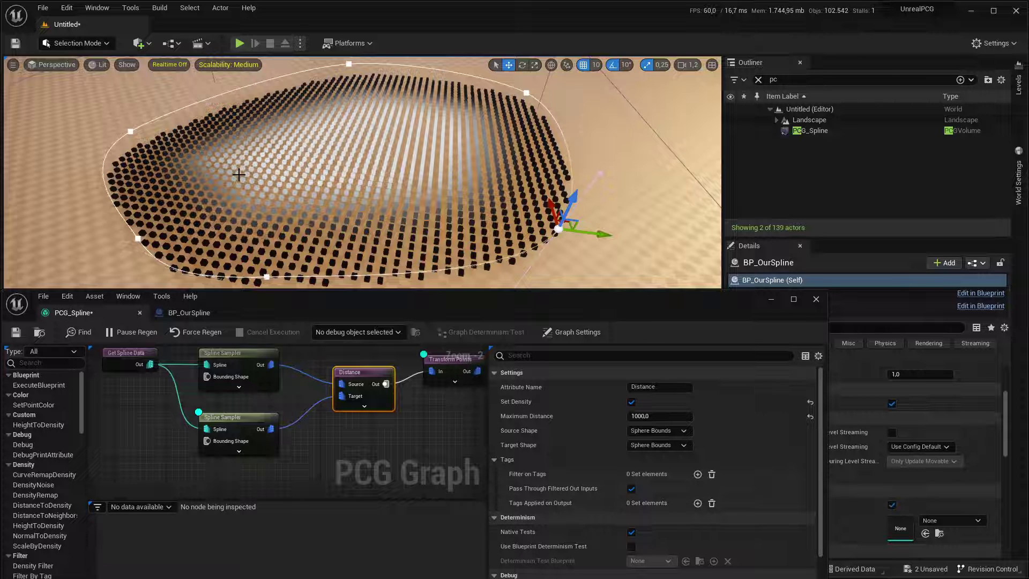
Step: Pull one spline corner point far outward to stretch the outline and inspect the density falloff along the border
{"action": "right_click_drag", "start_coordinate": [248, 175], "coordinate": [263, 188]}
{"action": "left_click", "coordinate": [274, 181]}
{"action": "left_click_drag", "start_coordinate": [274, 181], "coordinate": [80, 107]}
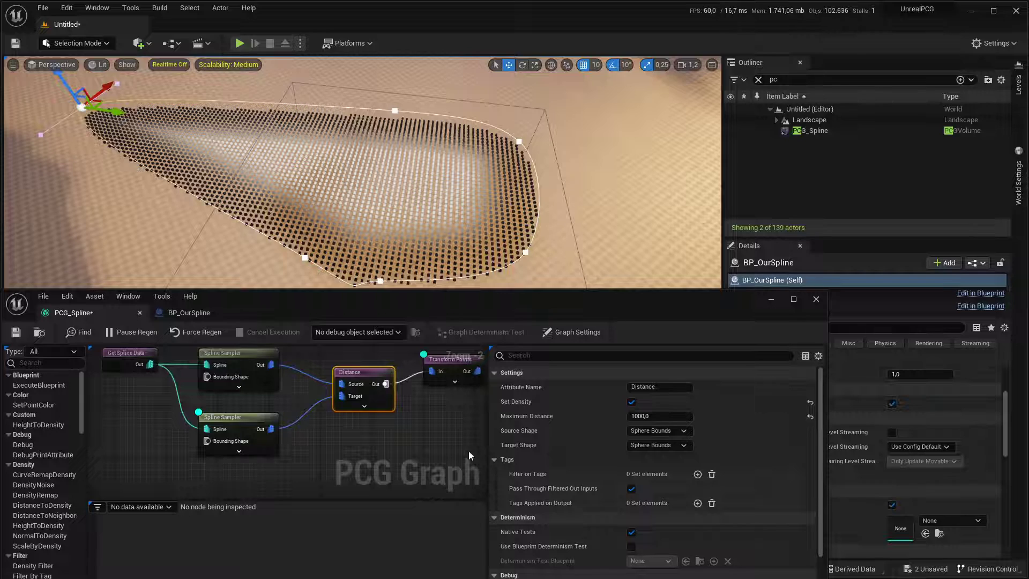
{"action": "right_click_drag", "start_coordinate": [451, 416], "coordinate": [414, 426]}
{"action": "right_click_drag", "start_coordinate": [466, 208], "coordinate": [498, 239]}
{"action": "right_click_drag", "start_coordinate": [428, 215], "coordinate": [467, 208]}
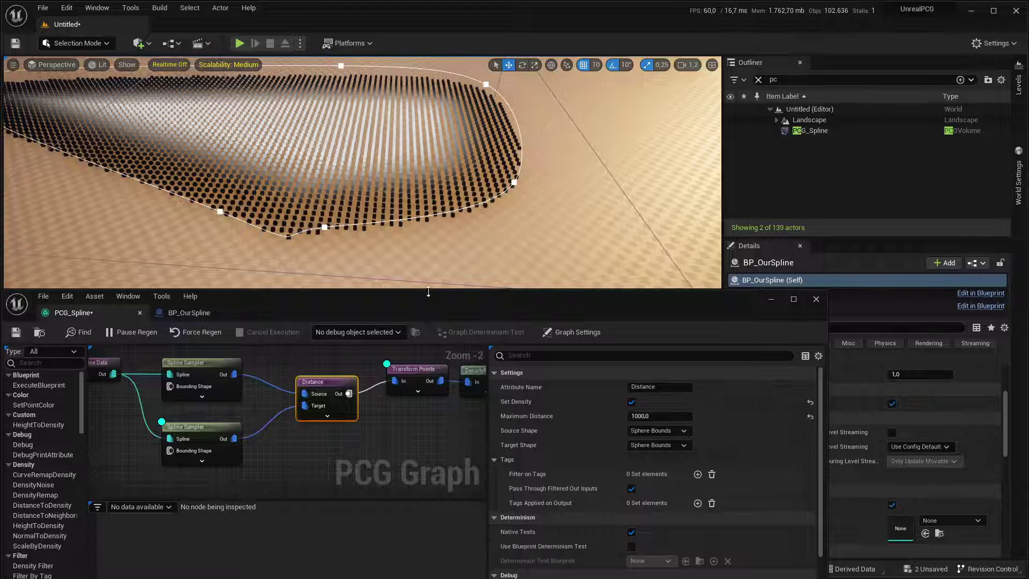
Step: Create an Actor Blueprint class named BP_PathSpline in the Spline folder
{"action": "left_click_drag", "start_coordinate": [404, 305], "coordinate": [842, 207]}
{"action": "right_click", "coordinate": [396, 445]}
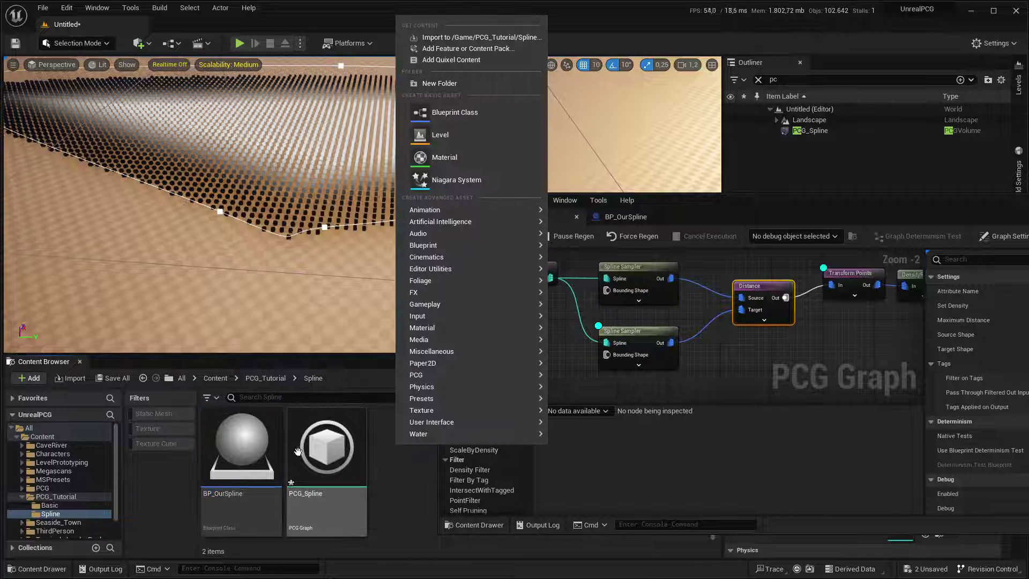
{"action": "left_click", "coordinate": [450, 114]}
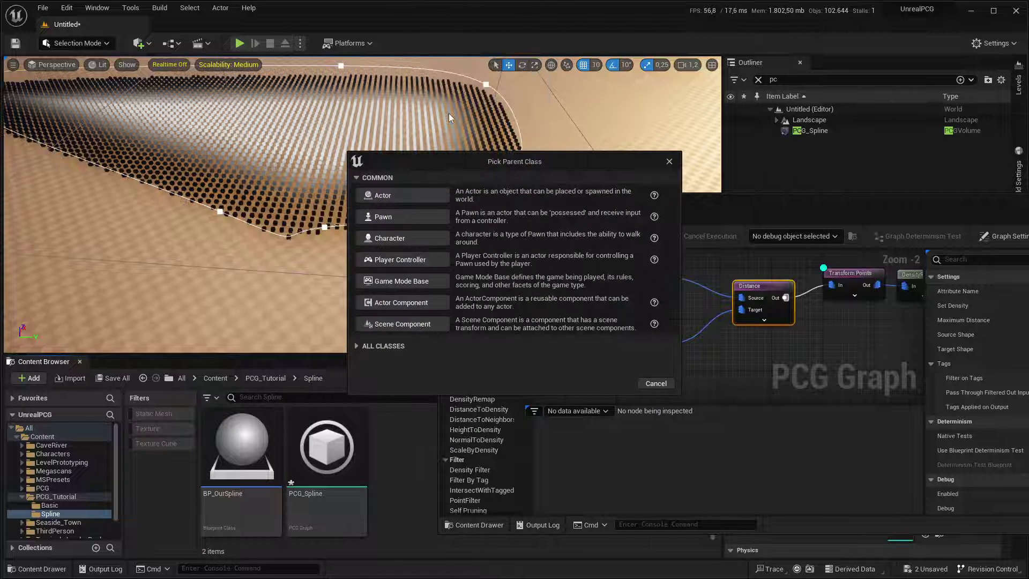
{"action": "left_click", "coordinate": [403, 199]}
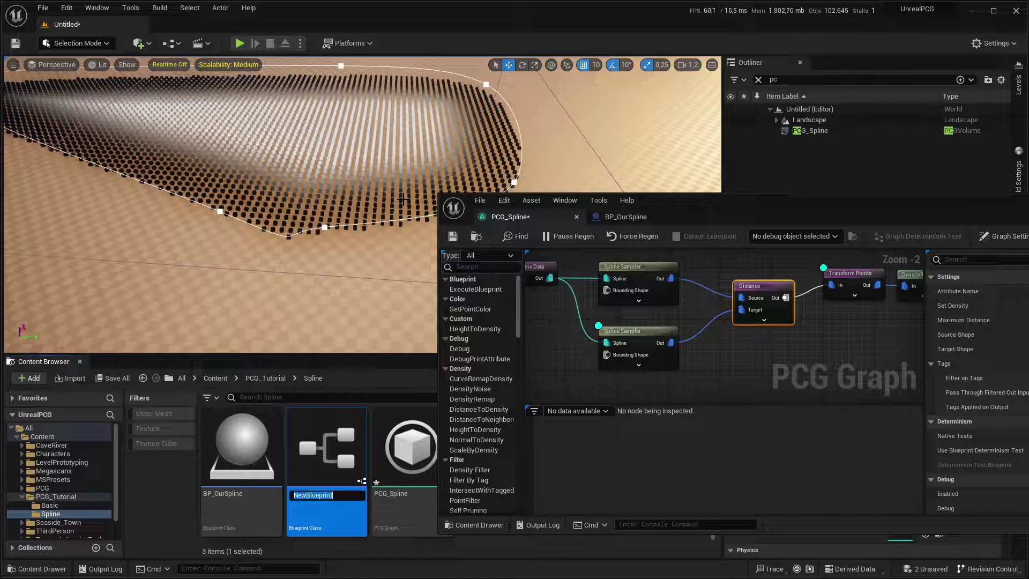
{"action": "type", "text": "BP_PathSpline"}
{"action": "key", "text": "Return"}
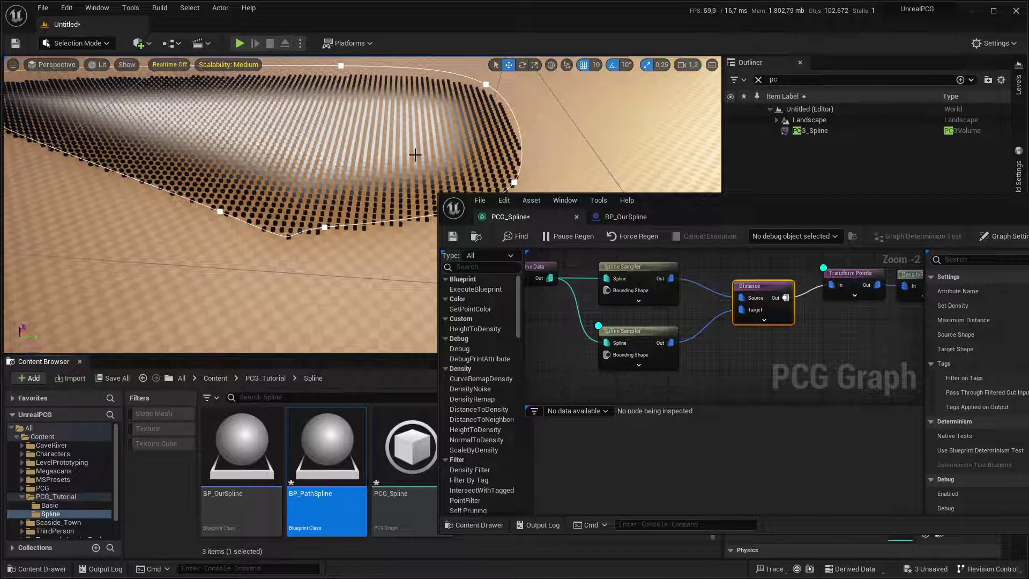
Step: Open BP_PathSpline for editing and disable Start with Tick Enabled
{"action": "double_click", "coordinate": [331, 437]}
{"action": "left_click_drag", "start_coordinate": [854, 214], "coordinate": [538, 1]}
{"action": "left_click", "coordinate": [812, 111]}
Step: Add a Spline component under DefaultSceneRoot in BP_PathSpline and select it
{"action": "left_click", "coordinate": [14, 79]}
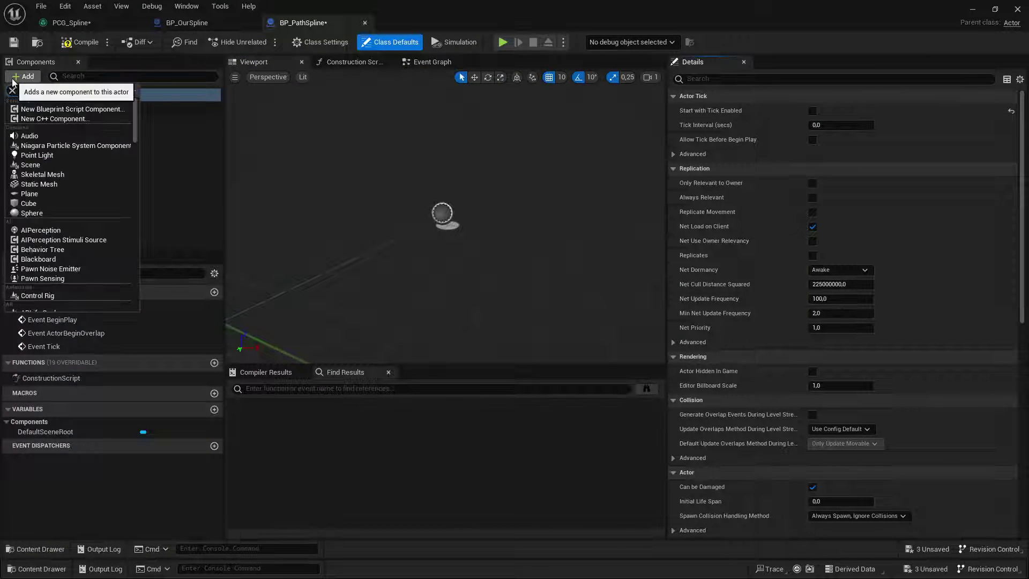
{"action": "type", "text": "spline"}
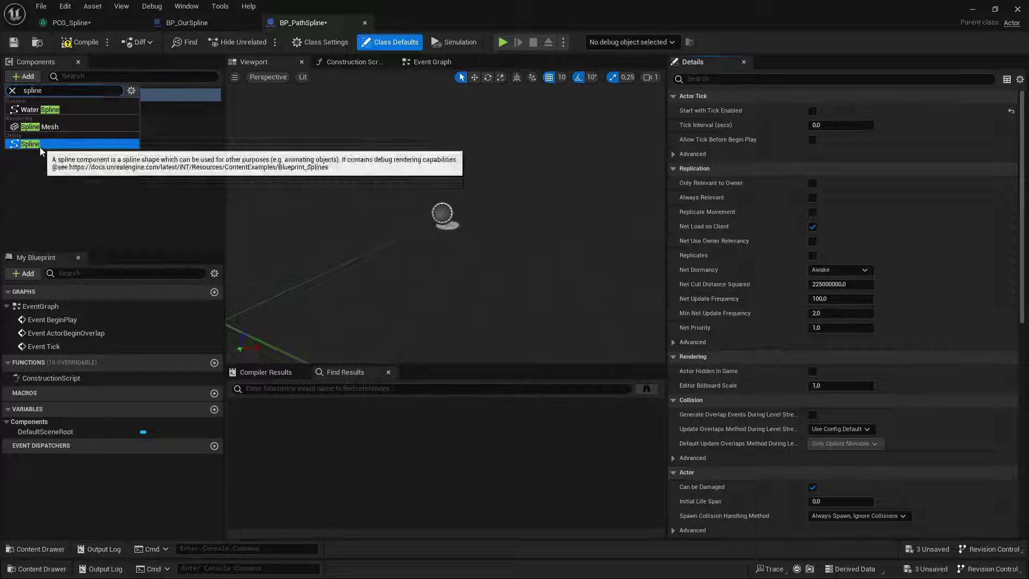
{"action": "left_click", "coordinate": [40, 144]}
{"action": "left_click", "coordinate": [85, 134]}
{"action": "left_click", "coordinate": [84, 122]}
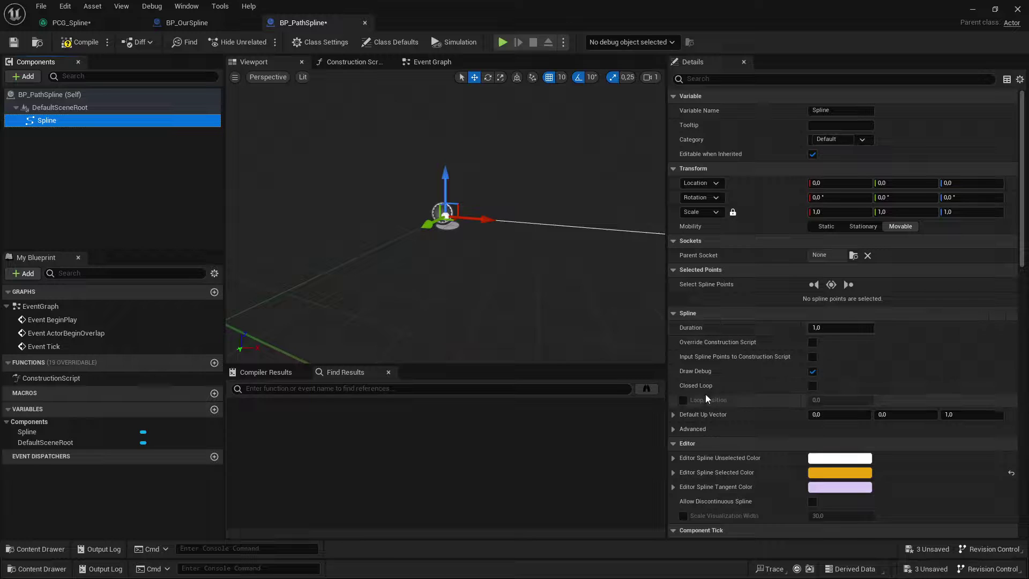
Step: Enable Scale Visualization Width on the Spline component, set it to 100, and compile BP_PathSpline
{"action": "left_click", "coordinate": [685, 515]}
{"action": "right_click_drag", "start_coordinate": [453, 236], "coordinate": [495, 261]}
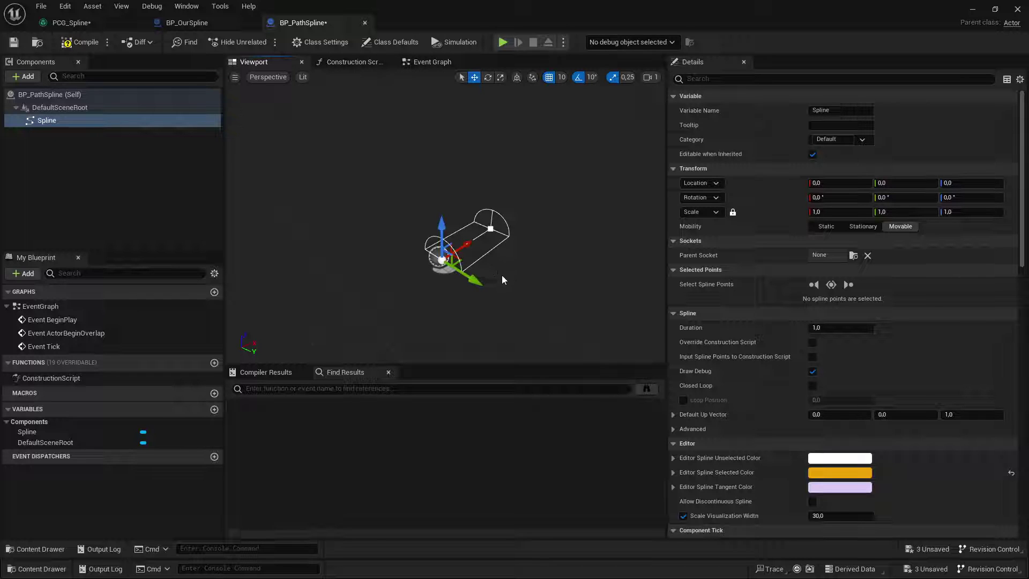
{"action": "scroll", "coordinate": [852, 461], "scroll_direction": "down", "scroll_amount": 3}
{"action": "left_click", "coordinate": [844, 451]}
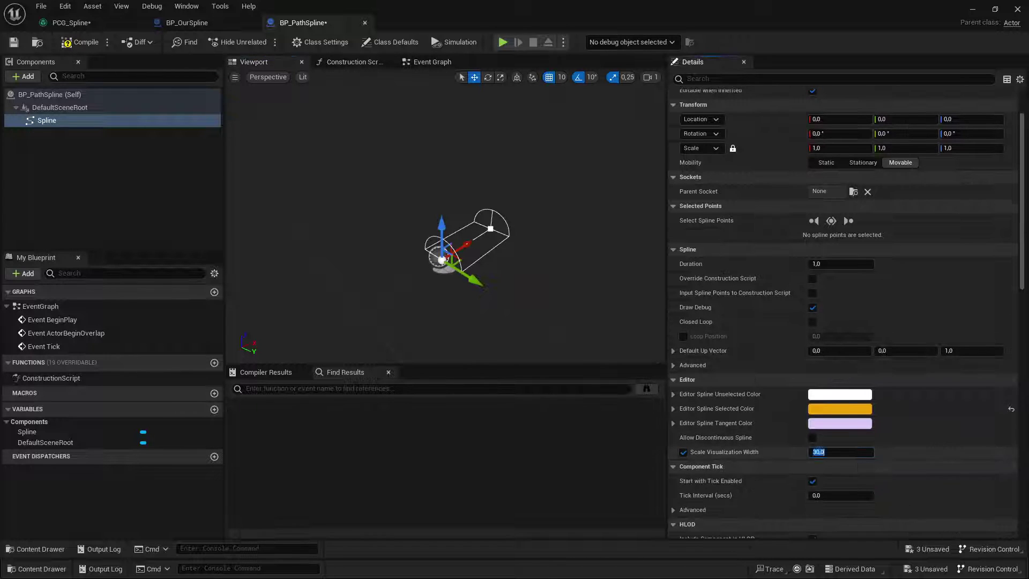
{"action": "type", "text": "1"}
{"action": "key", "text": "Return"}
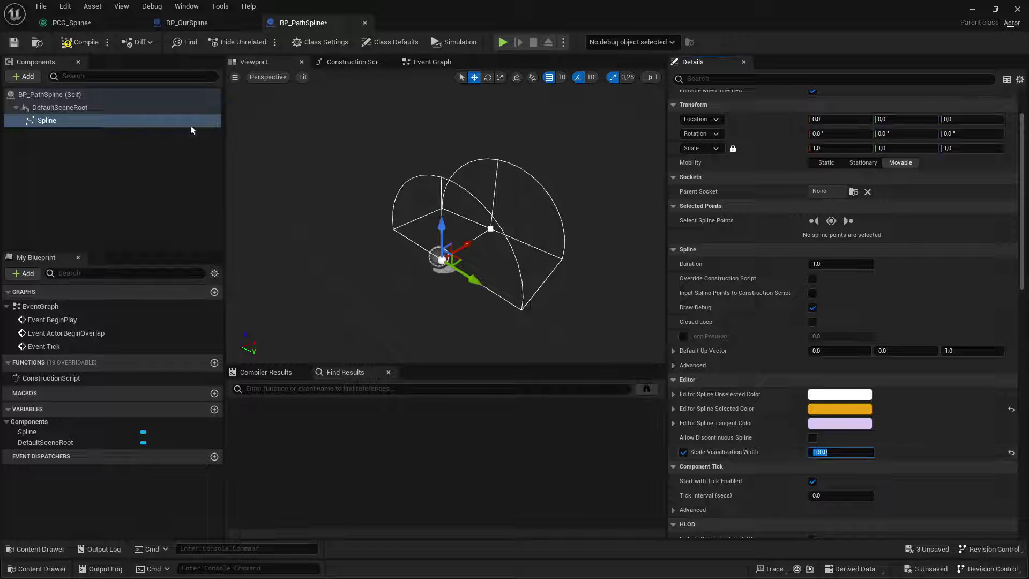
{"action": "left_click", "coordinate": [64, 43]}
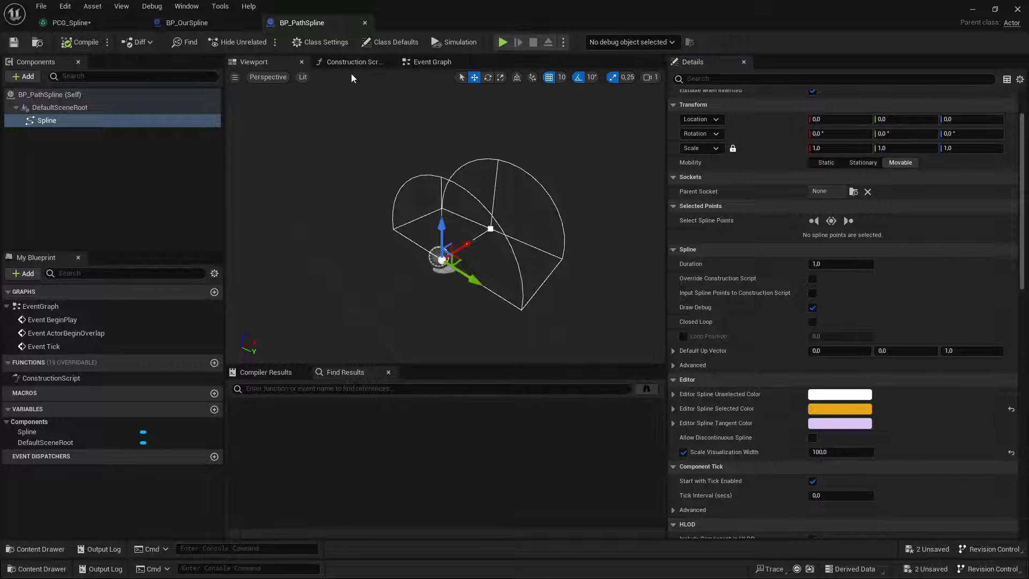
Step: Add the actor tag Path in the class defaults of BP_PathSpline and compile the Blueprint
{"action": "left_click", "coordinate": [397, 42]}
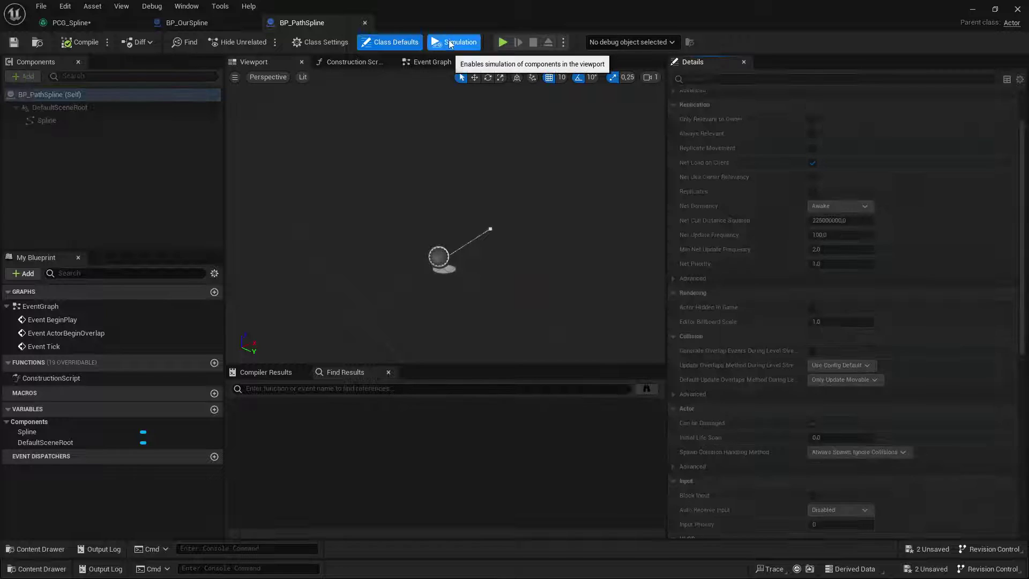
{"action": "type", "text": "tag"}
{"action": "left_click", "coordinate": [878, 125]}
{"action": "left_click", "coordinate": [825, 140]}
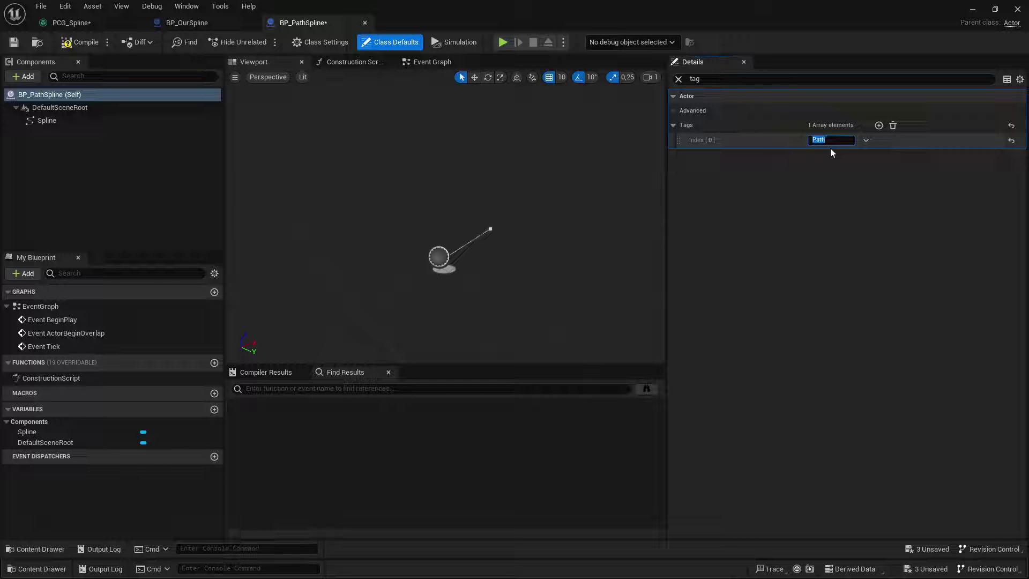
{"action": "left_click", "coordinate": [79, 42]}
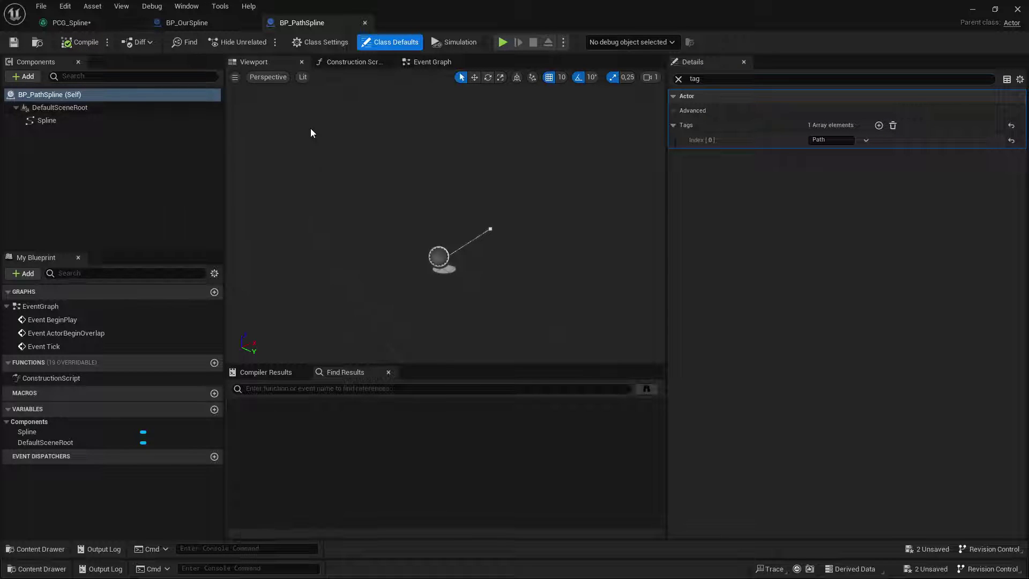
Step: Switch to the PCG_Spline graph and duplicate the Get Spline Data node together with the On Spline Spline Sampler
{"action": "double_click", "coordinate": [419, 20]}
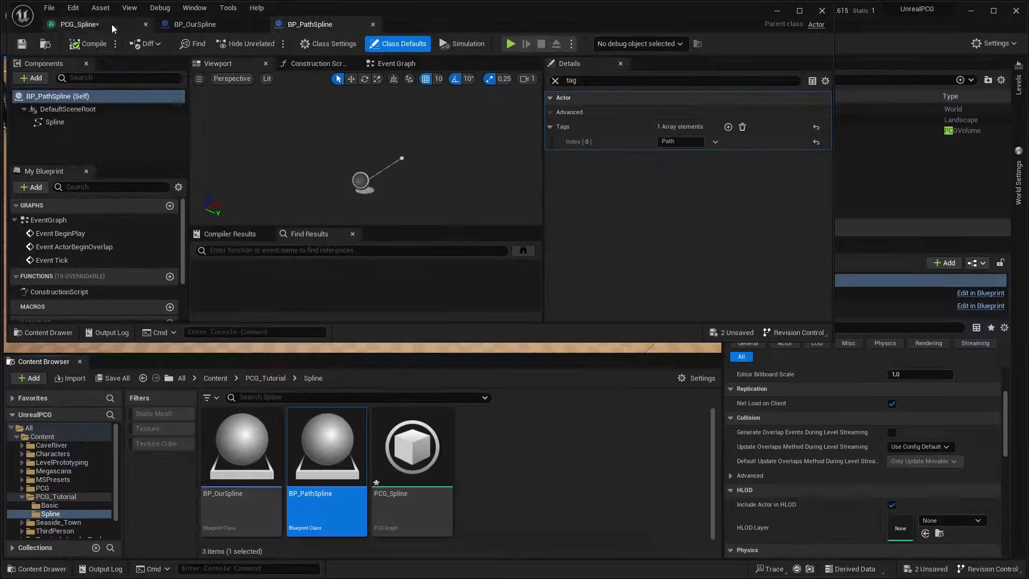
{"action": "left_click", "coordinate": [112, 28]}
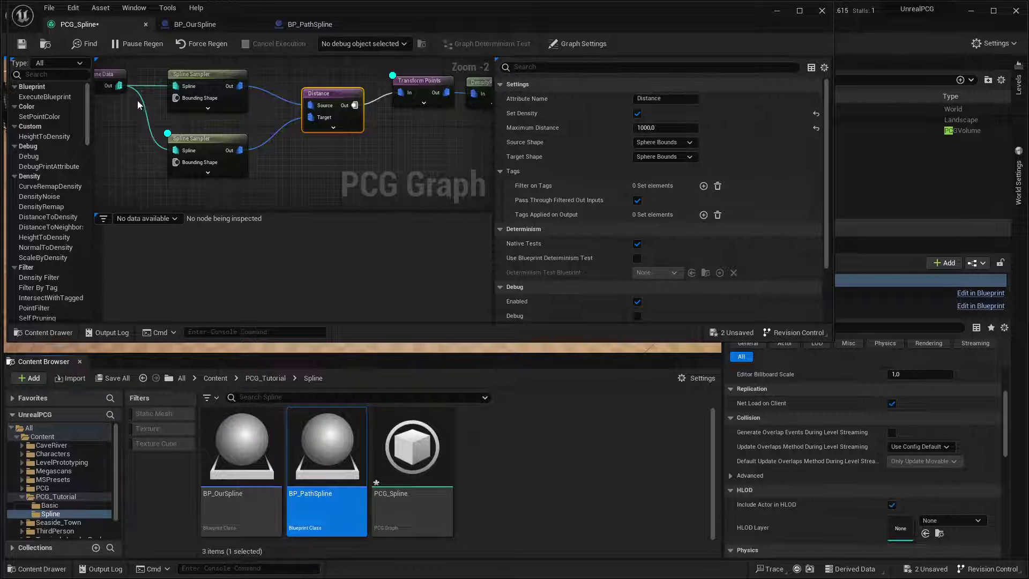
{"action": "left_click_drag", "start_coordinate": [461, 30], "coordinate": [990, 219]}
{"action": "scroll", "coordinate": [781, 332], "scroll_direction": "down", "scroll_amount": 1}
{"action": "right_click_drag", "start_coordinate": [756, 359], "coordinate": [688, 336]}
{"action": "left_click", "coordinate": [697, 280]}
{"action": "left_click", "coordinate": [784, 348], "text": "shift"}
{"action": "key", "text": "ctrl+d"}
Step: Arrange the duplicated Get Spline Data and Spline Sampler nodes in a row below the original samplers
{"action": "right_click_drag", "start_coordinate": [942, 356], "coordinate": [872, 267]}
{"action": "left_click_drag", "start_coordinate": [837, 297], "coordinate": [733, 356]}
{"action": "right_click_drag", "start_coordinate": [749, 333], "coordinate": [791, 324]}
{"action": "left_click", "coordinate": [792, 338]}
{"action": "left_click_drag", "start_coordinate": [794, 351], "coordinate": [791, 309]}
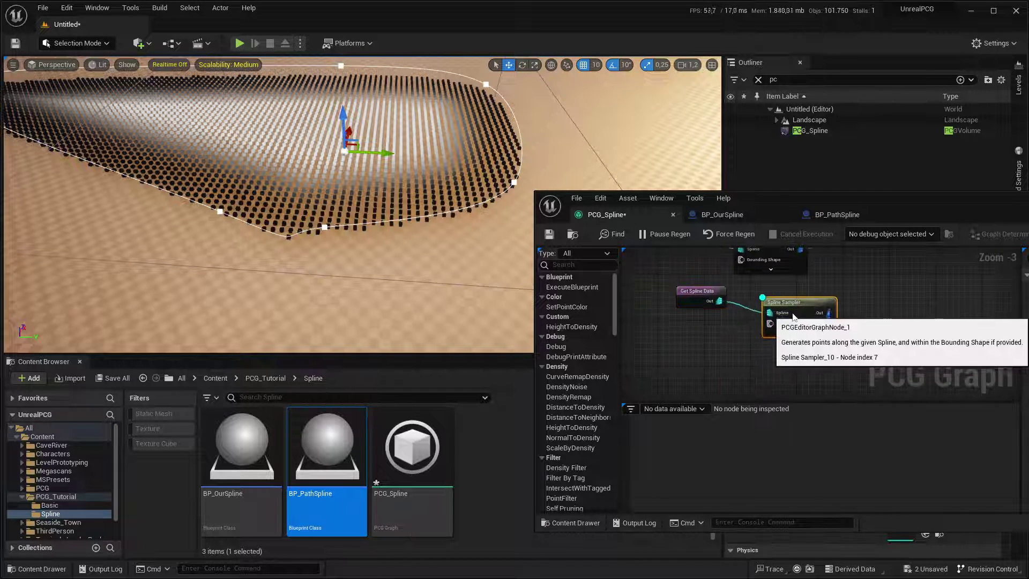
Step: Set the Actor Selection Tag of the duplicated Get Spline Data node to Path
{"action": "left_click", "coordinate": [695, 293]}
{"action": "left_click_drag", "start_coordinate": [908, 207], "coordinate": [588, 239]}
{"action": "left_click", "coordinate": [871, 349]}
{"action": "type", "text": "TestSpline"}
{"action": "key", "text": "ctrl+a"}
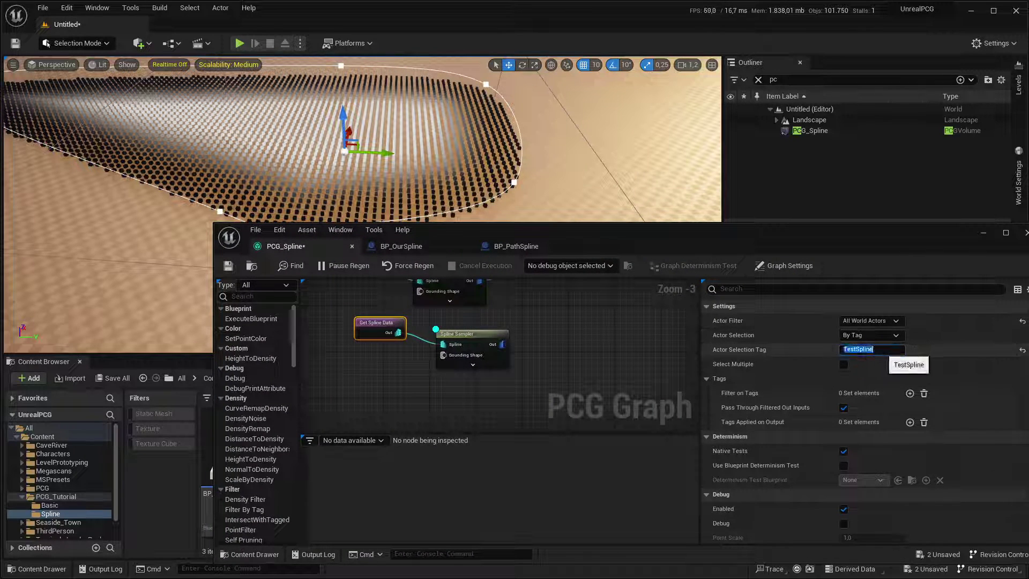
{"action": "type", "text": "Path"}
{"action": "key", "text": "Return"}
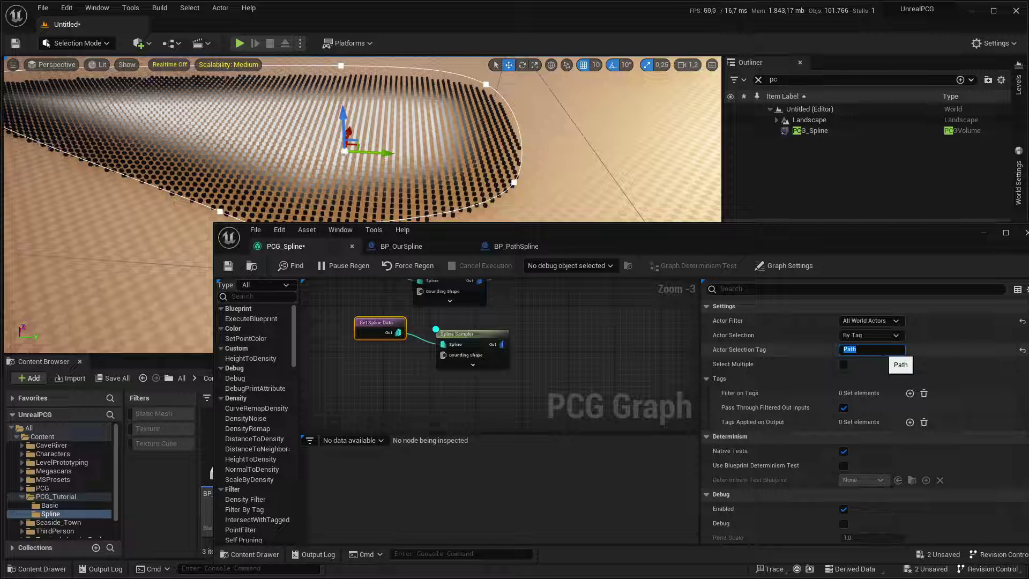
Step: Place a BP_PathSpline actor in the level just outside the near border of the sampled area
{"action": "left_click", "coordinate": [477, 340]}
{"action": "left_click_drag", "start_coordinate": [465, 242], "coordinate": [729, 244]}
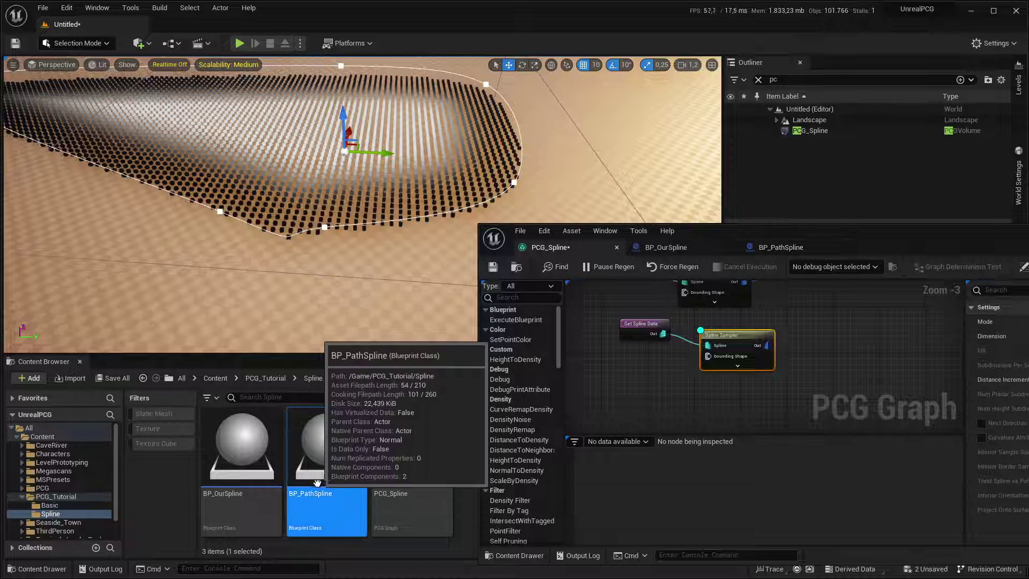
{"action": "left_click_drag", "start_coordinate": [325, 455], "coordinate": [370, 268]}
{"action": "right_click_drag", "start_coordinate": [390, 247], "coordinate": [308, 241]}
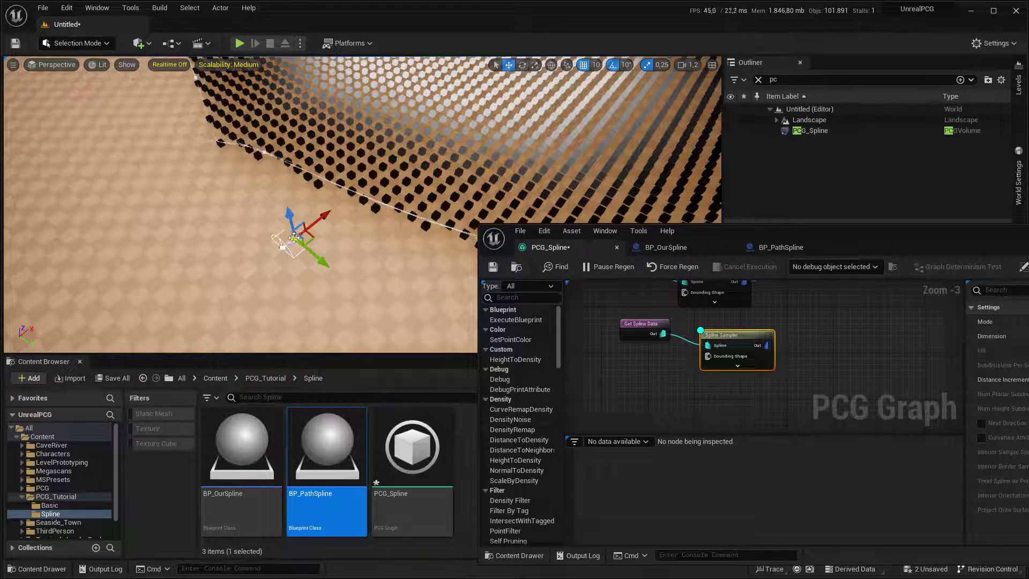
Step: Pull the path spline's end point into the sampled area and extend a further point out to the far side
{"action": "left_click_drag", "start_coordinate": [290, 239], "coordinate": [463, 143]}
{"action": "right_click_drag", "start_coordinate": [464, 144], "coordinate": [487, 133]}
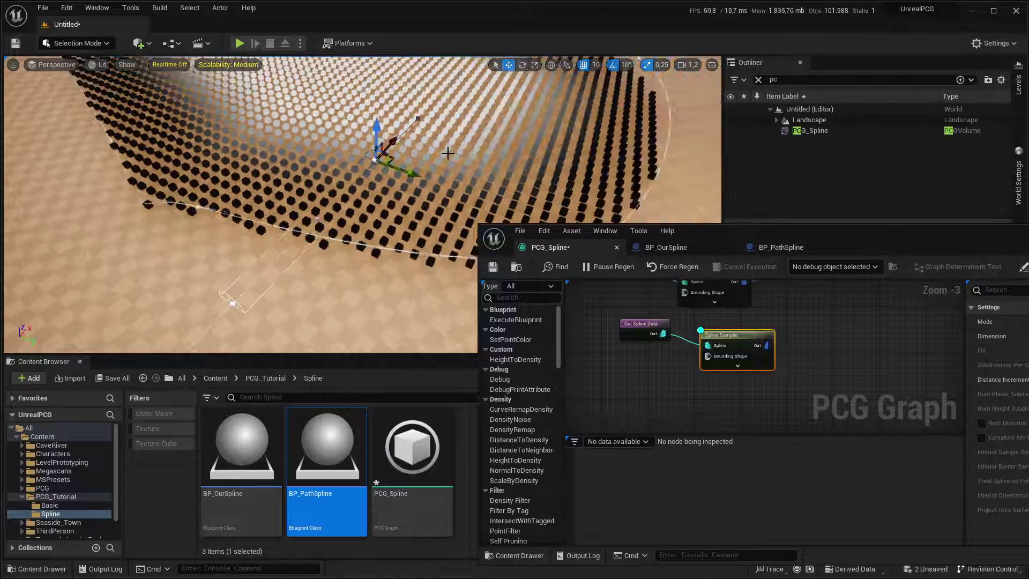
{"action": "left_click_drag", "start_coordinate": [393, 160], "coordinate": [696, 109], "text": "alt"}
{"action": "right_click_drag", "start_coordinate": [695, 109], "coordinate": [719, 103]}
{"action": "right_click_drag", "start_coordinate": [354, 170], "coordinate": [160, 191]}
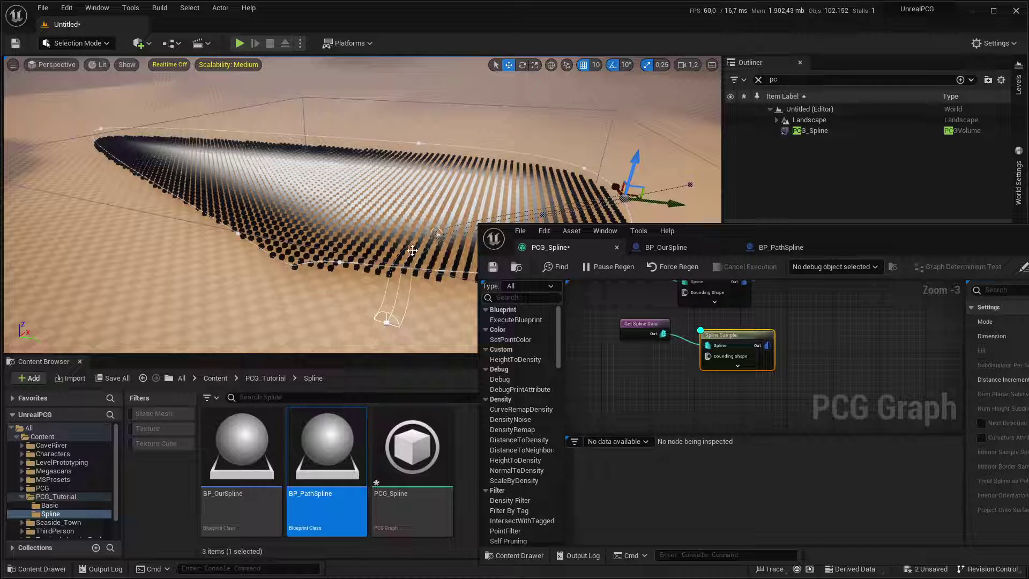
{"action": "right_click_drag", "start_coordinate": [443, 217], "coordinate": [445, 268]}
{"action": "right_click_drag", "start_coordinate": [402, 171], "coordinate": [391, 150]}
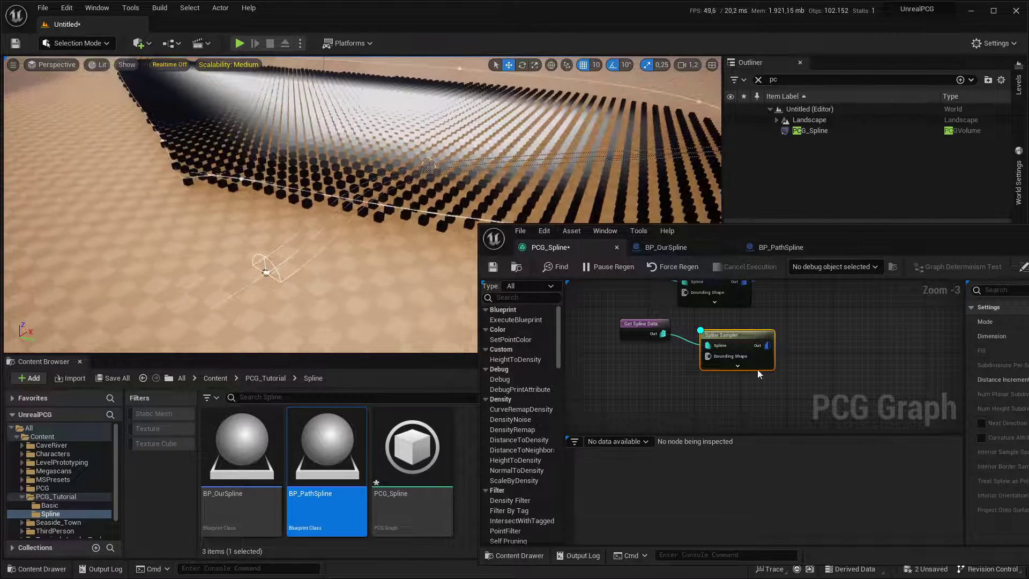
Step: Add a BoundsModifier node to the output of the path Spline Sampler, turn on its debug display and show its settings
{"action": "right_click_drag", "start_coordinate": [789, 368], "coordinate": [720, 364]}
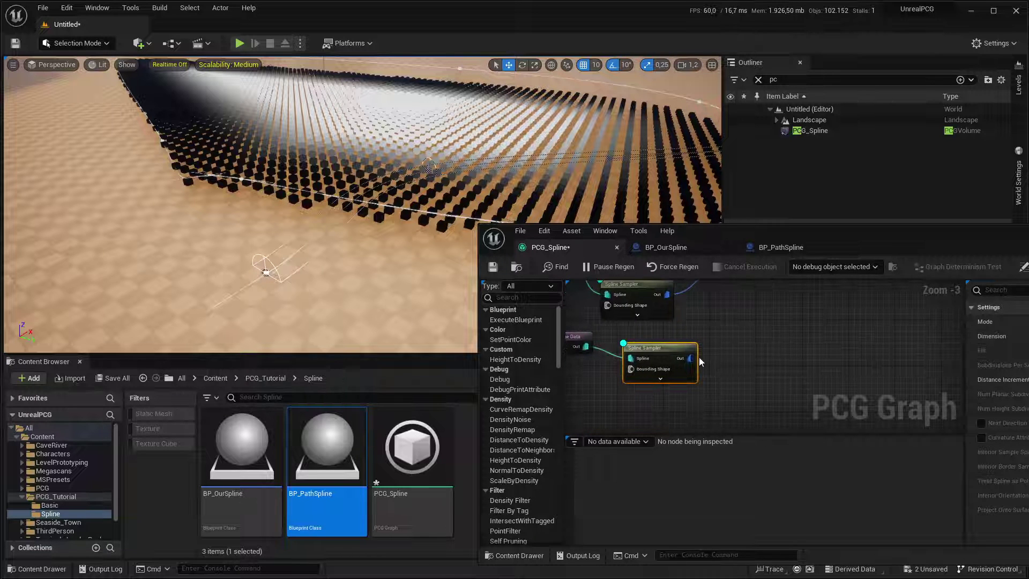
{"action": "left_click_drag", "start_coordinate": [690, 358], "coordinate": [748, 351]}
{"action": "type", "text": "bound"}
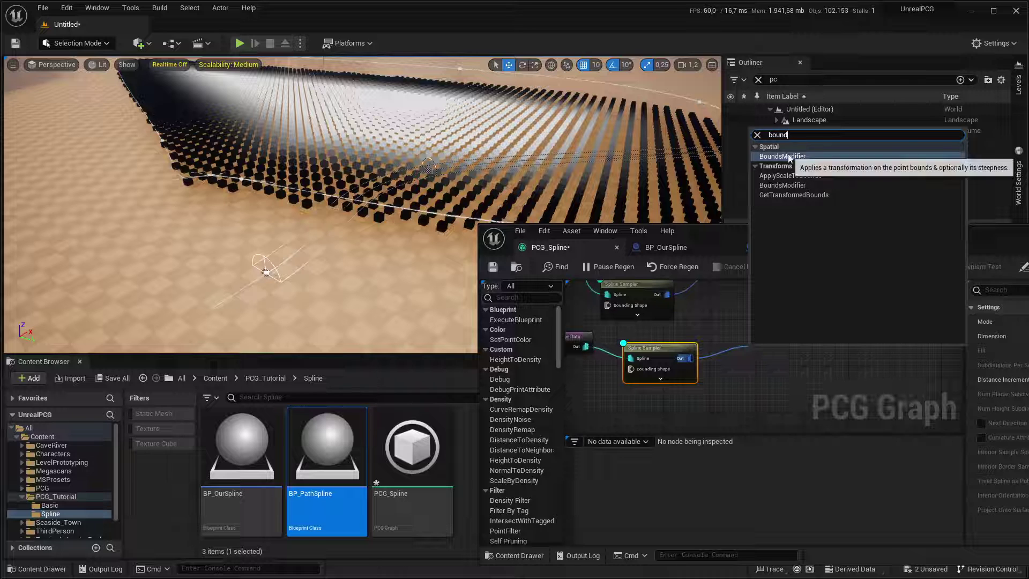
{"action": "left_click", "coordinate": [786, 157]}
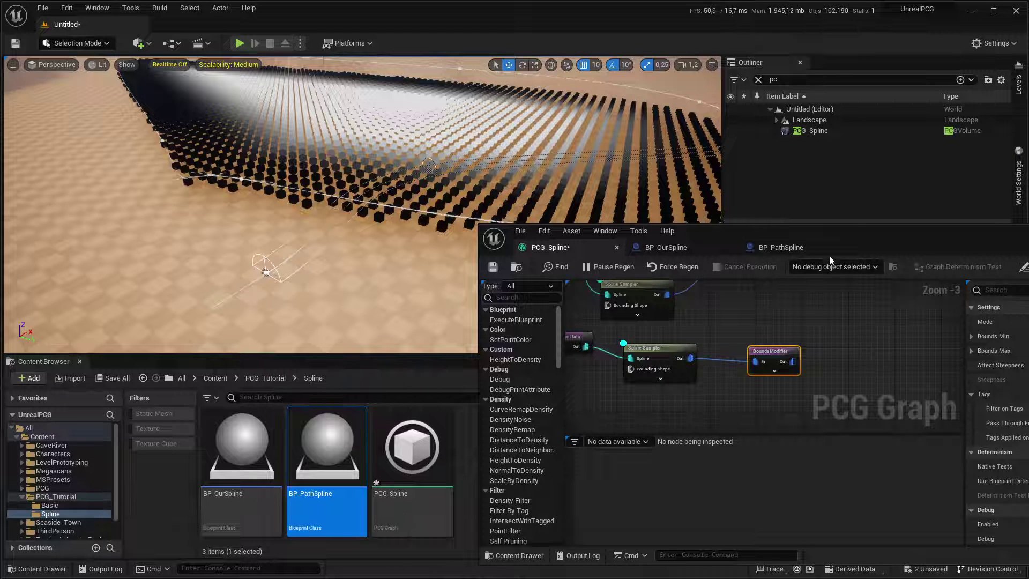
{"action": "left_click_drag", "start_coordinate": [830, 249], "coordinate": [682, 286]}
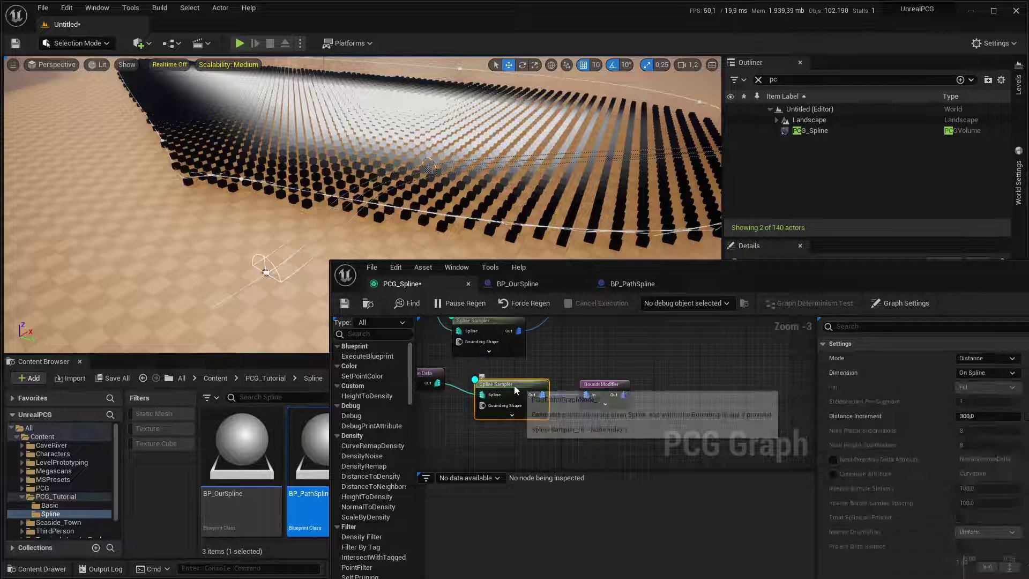
{"action": "right_click_drag", "start_coordinate": [654, 397], "coordinate": [613, 391]}
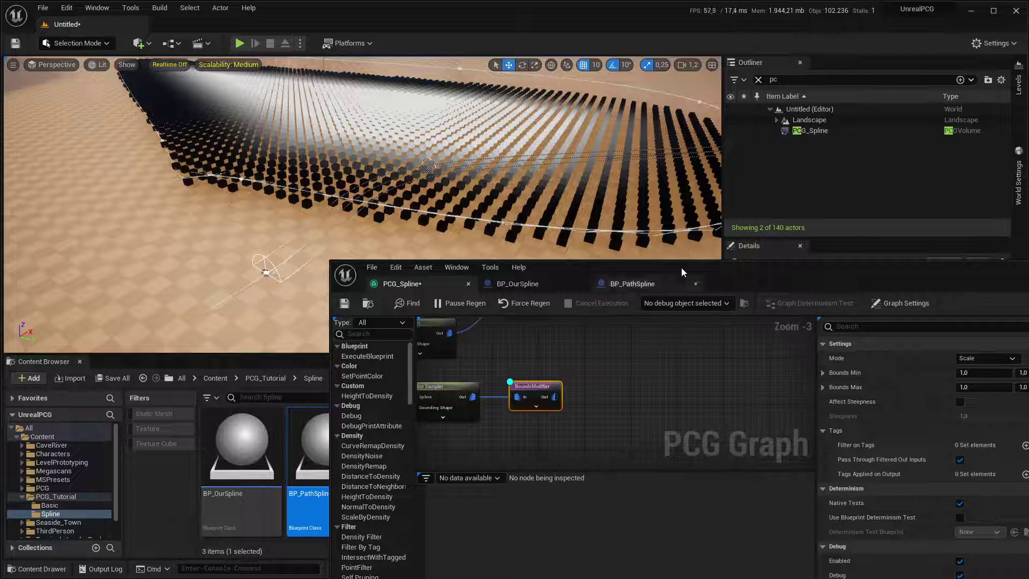
{"action": "left_click_drag", "start_coordinate": [680, 267], "coordinate": [507, 304]}
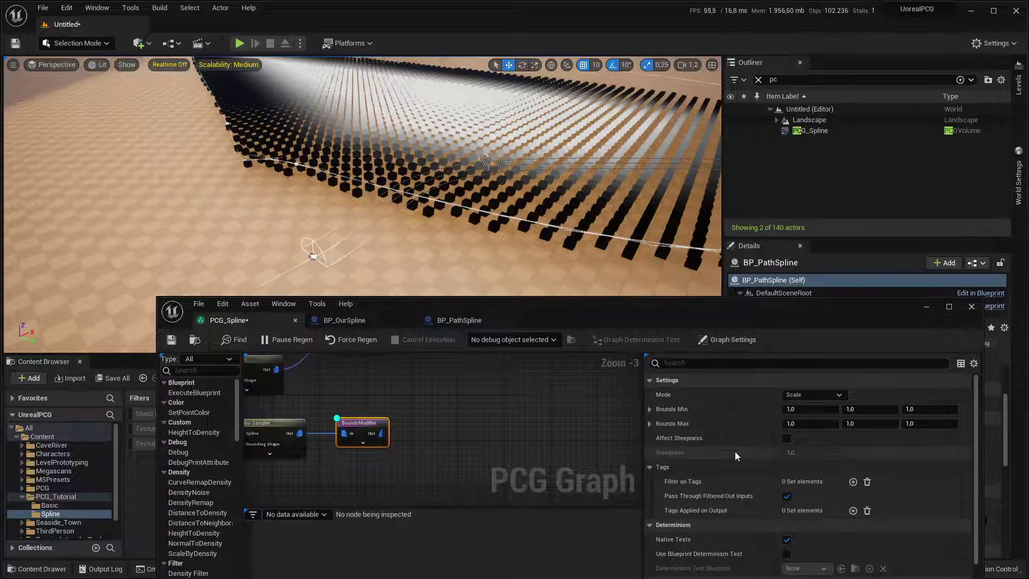
Step: Set the X and Y values of the BoundsModifier's Bounds Min to 100
{"action": "left_click", "coordinate": [930, 423]}
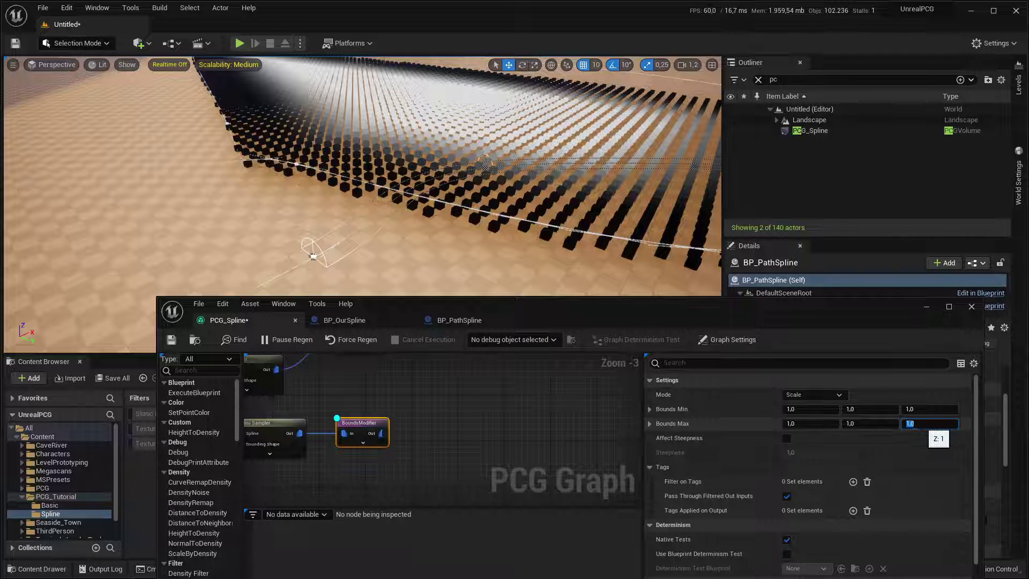
{"action": "left_click", "coordinate": [817, 410]}
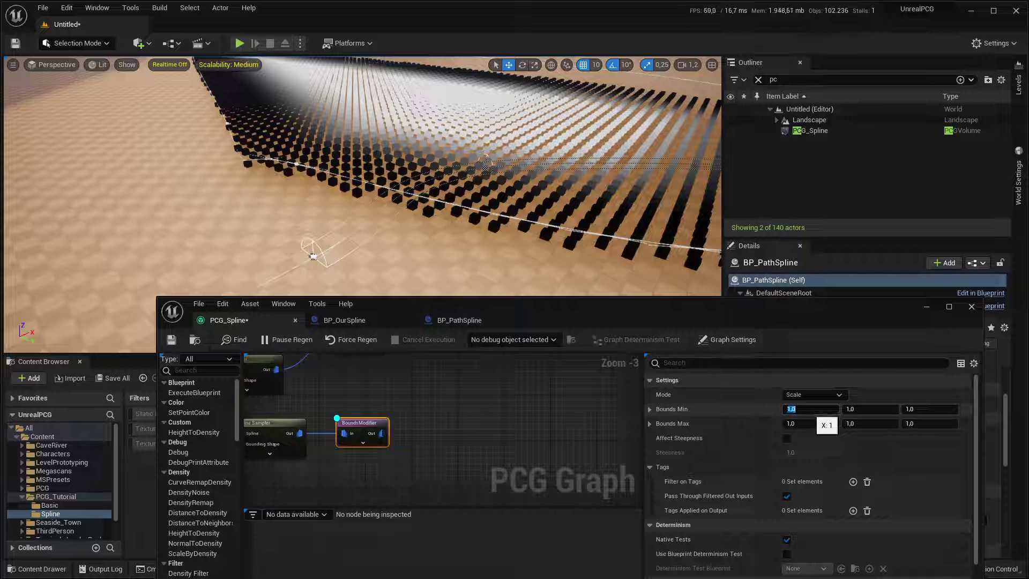
{"action": "type", "text": "1.0"}
{"action": "key", "text": "Tab"}
{"action": "left_click", "coordinate": [809, 413]}
{"action": "type", "text": "100"}
{"action": "key", "text": "Tab"}
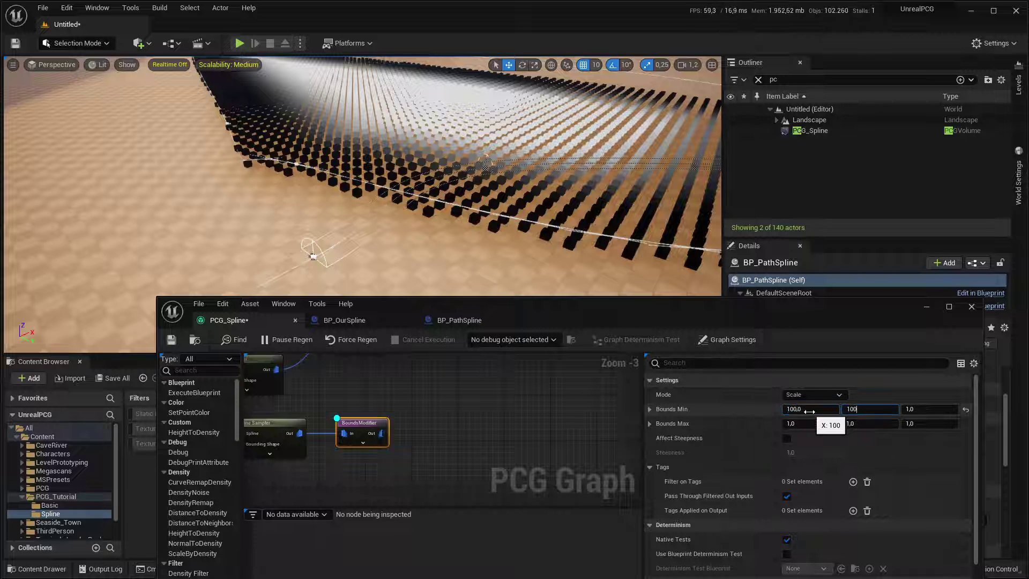
{"action": "type", "text": "100"}
{"action": "key", "text": "Return"}
Step: Set the X and Y values of the BoundsModifier's Bounds Max to 100
{"action": "left_click", "coordinate": [804, 424]}
{"action": "type", "text": "100"}
{"action": "key", "text": "Tab"}
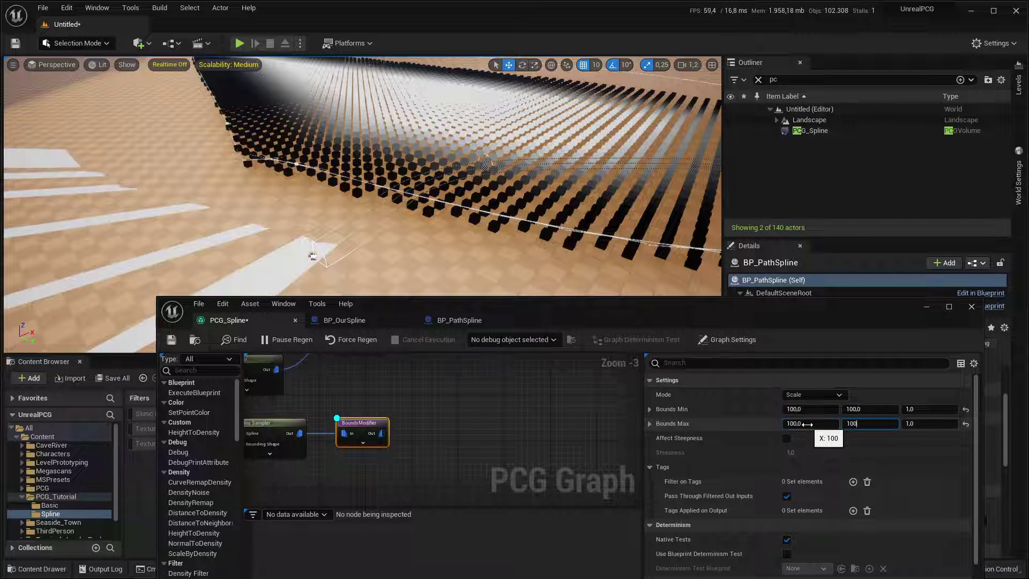
{"action": "type", "text": "100"}
{"action": "key", "text": "Return"}
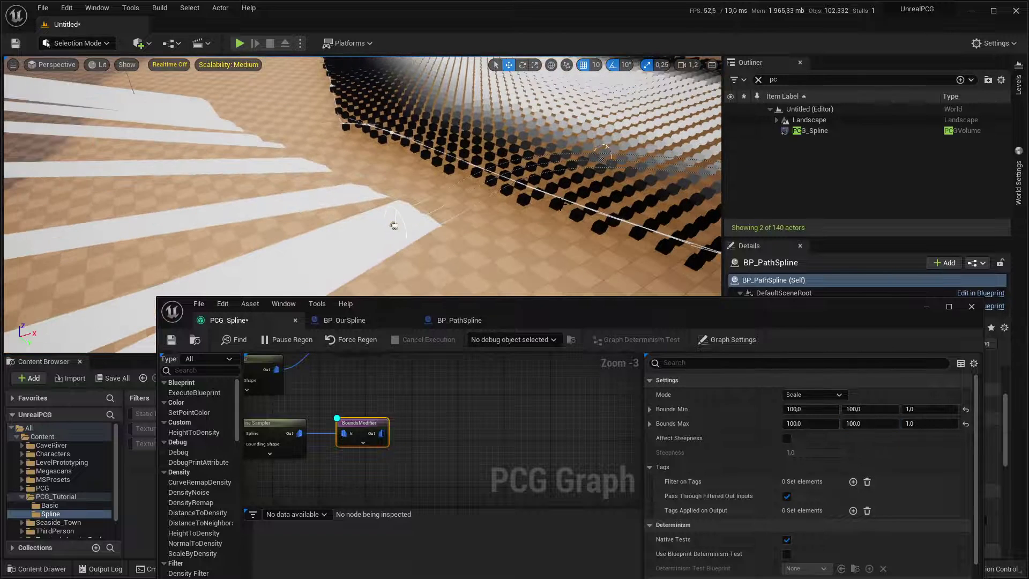
Step: Set the X value of both Bounds Min and Bounds Max to 1
{"action": "left_click", "coordinate": [803, 409]}
{"action": "type", "text": "1"}
{"action": "left_click", "coordinate": [803, 423]}
{"action": "type", "text": "1"}
Step: Set the Z value of both Bounds Min and Bounds Max to 100
{"action": "left_click", "coordinate": [881, 411]}
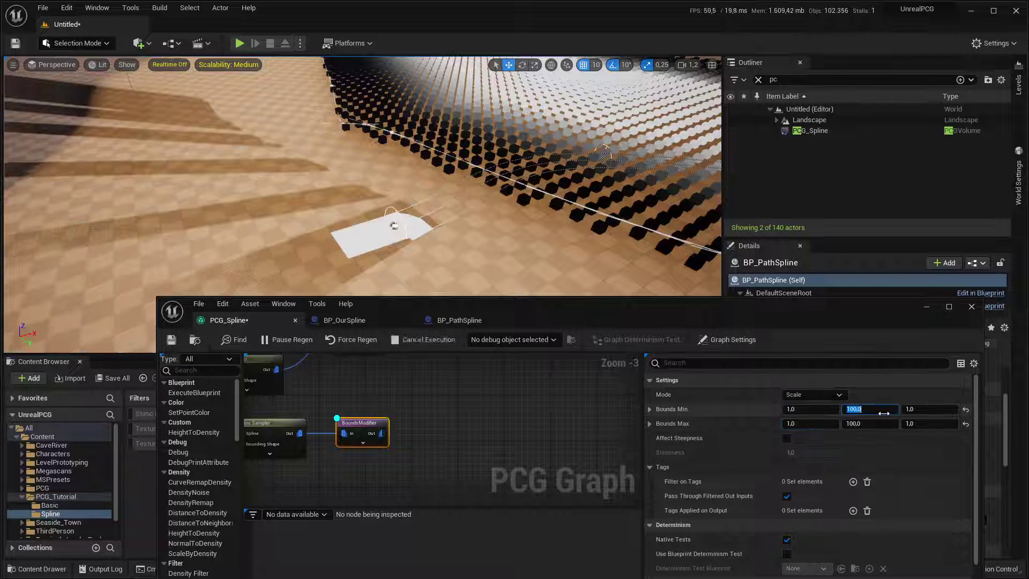
{"action": "left_click", "coordinate": [927, 409]}
{"action": "type", "text": "100"}
{"action": "key", "text": "Return"}
{"action": "left_click", "coordinate": [932, 425]}
{"action": "type", "text": "100"}
{"action": "left_click", "coordinate": [935, 411]}
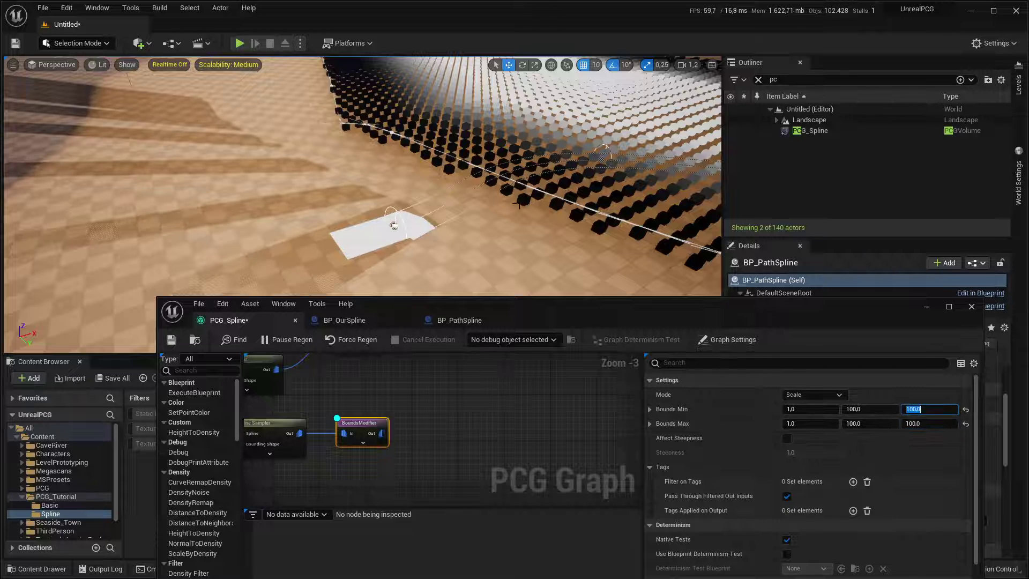
Step: Widen the start of the path by scaling up the path spline's first point along its Y axis
{"action": "key", "text": "w"}
{"action": "right_click_drag", "start_coordinate": [519, 205], "coordinate": [518, 203]}
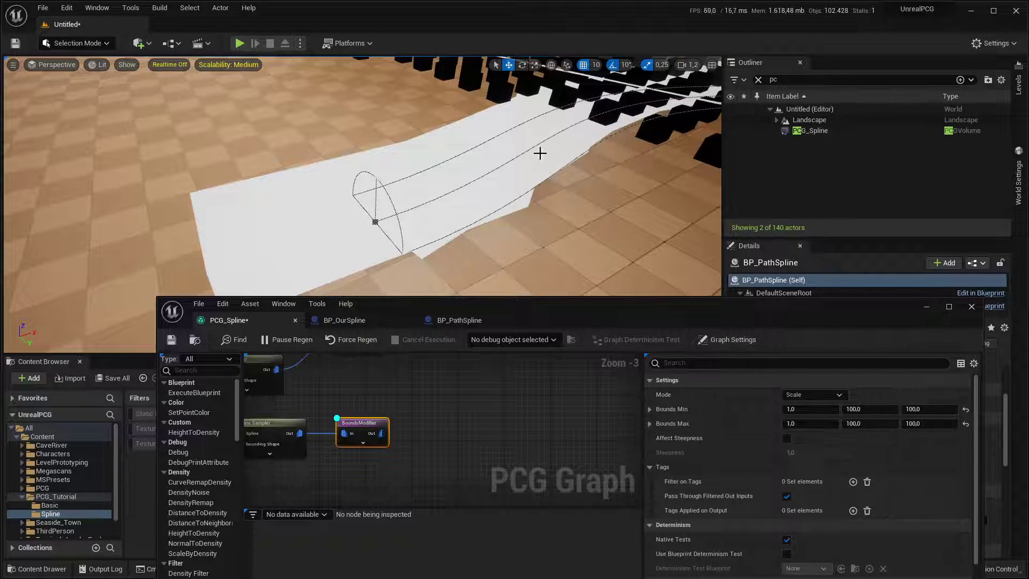
{"action": "key", "text": "s"}
{"action": "right_click_drag", "start_coordinate": [540, 151], "coordinate": [568, 158]}
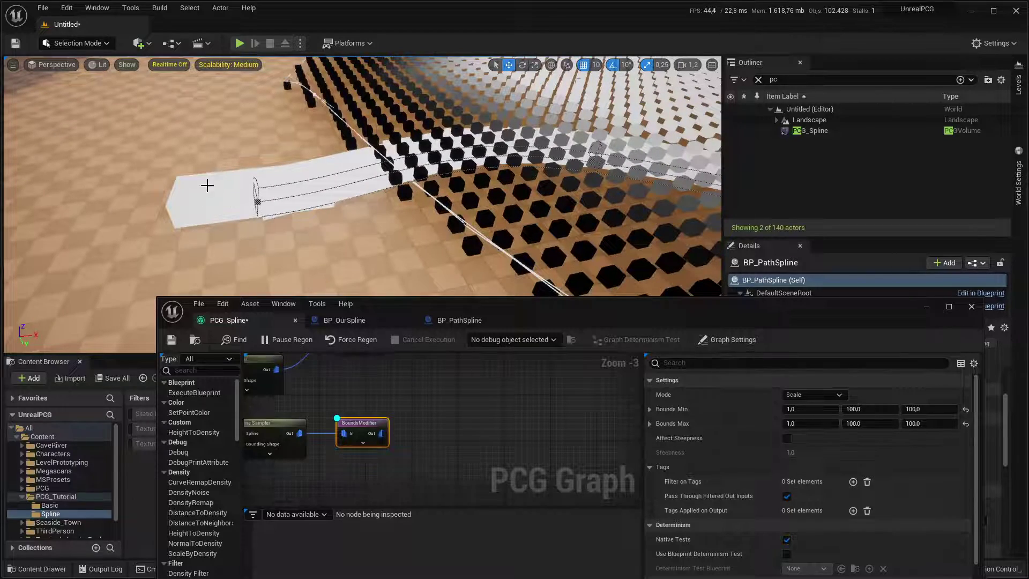
{"action": "right_click_drag", "start_coordinate": [278, 200], "coordinate": [447, 231]}
{"action": "left_click", "coordinate": [372, 200]}
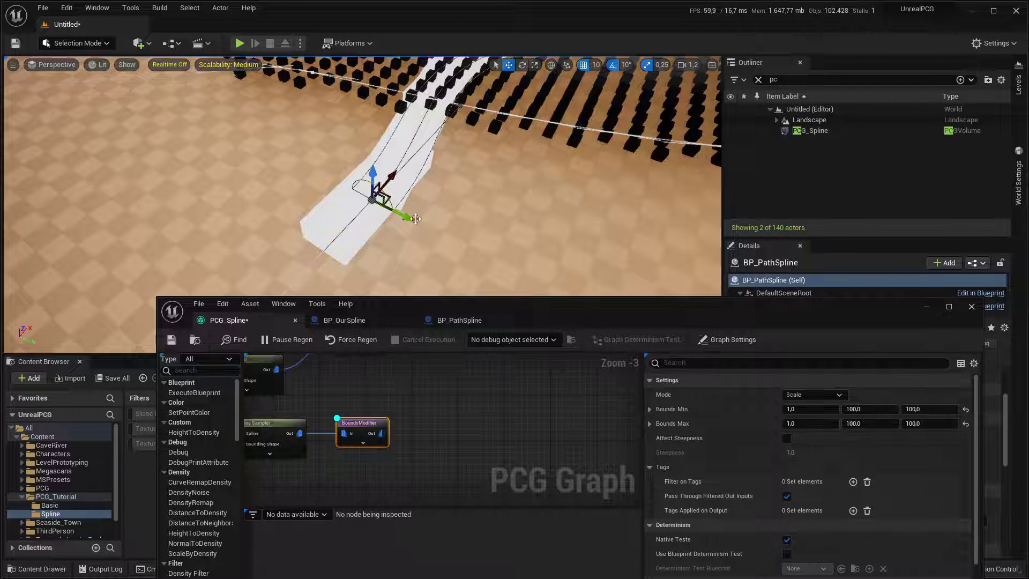
{"action": "key", "text": "r"}
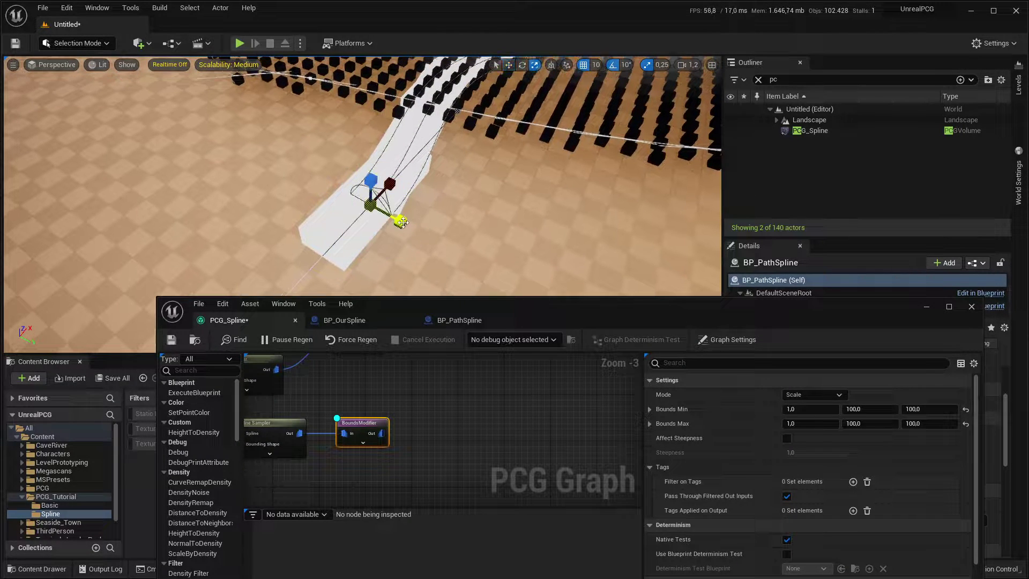
{"action": "left_click_drag", "start_coordinate": [402, 222], "coordinate": [460, 199]}
{"action": "right_click_drag", "start_coordinate": [460, 199], "coordinate": [408, 158]}
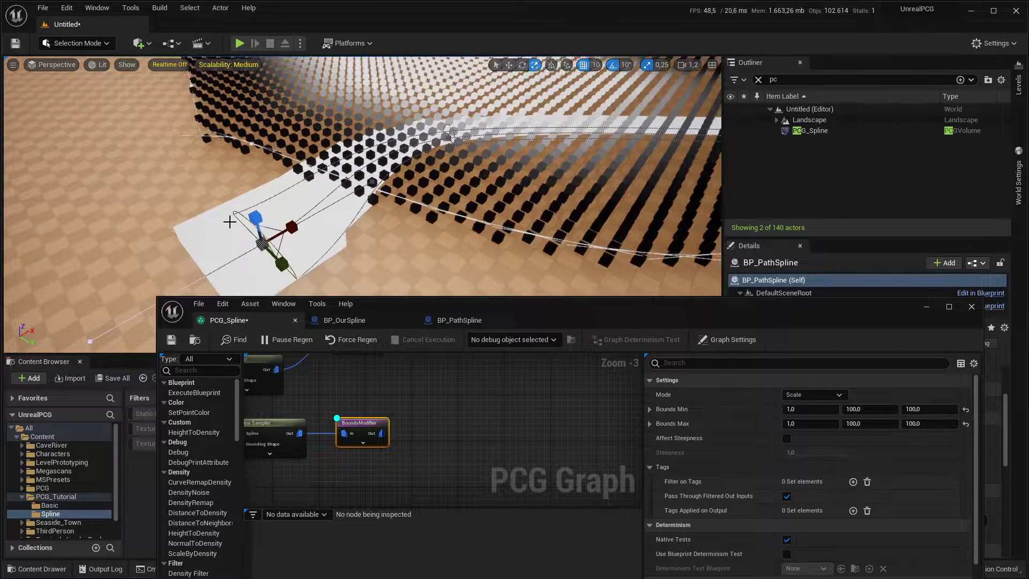
Step: Narrow the start of the path by scaling down the path spline's first point along its Y axis
{"action": "right_click_drag", "start_coordinate": [254, 230], "coordinate": [329, 228]}
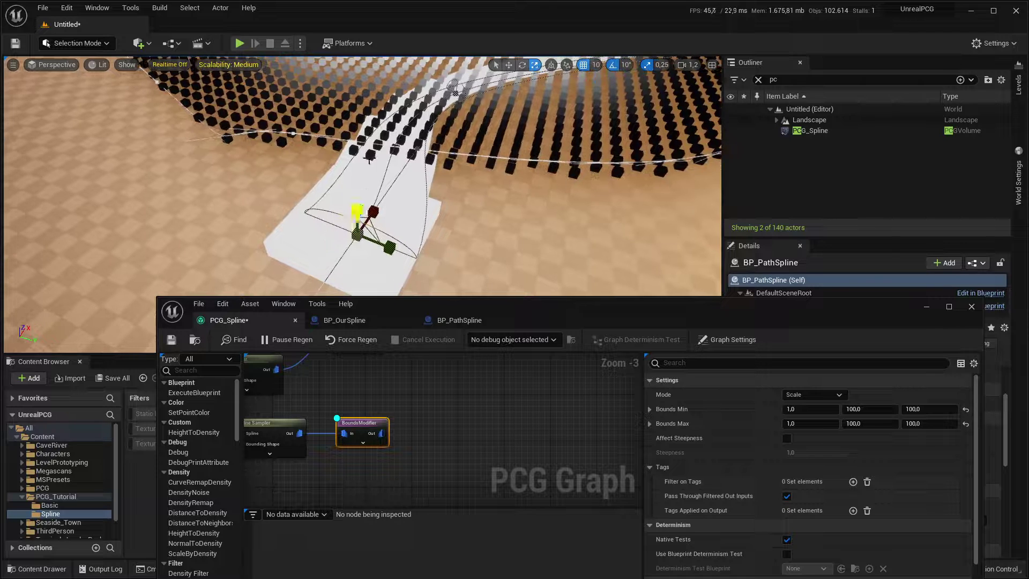
{"action": "left_click_drag", "start_coordinate": [399, 231], "coordinate": [420, 198]}
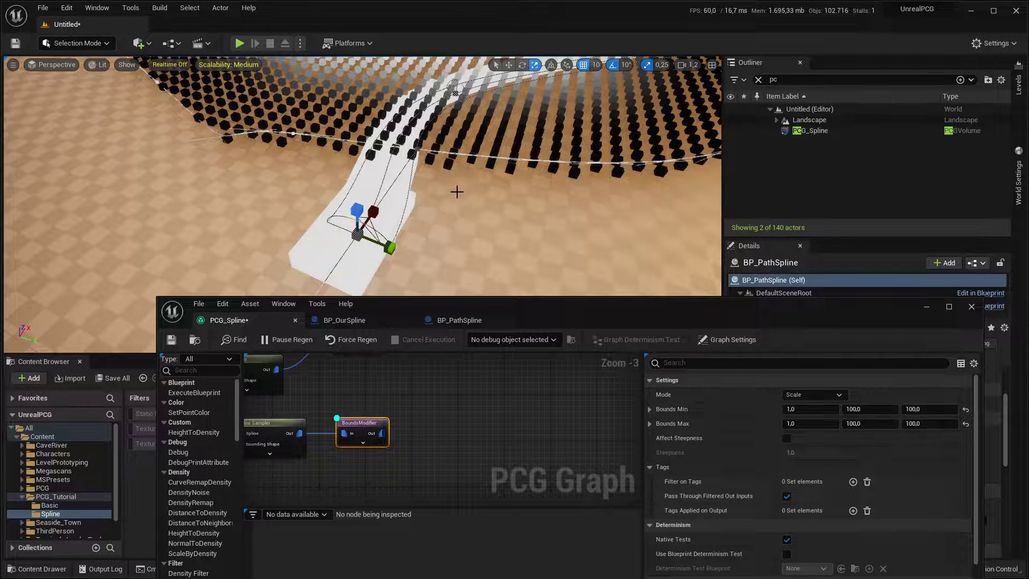
{"action": "right_click_drag", "start_coordinate": [456, 189], "coordinate": [380, 130]}
{"action": "key", "text": "w"}
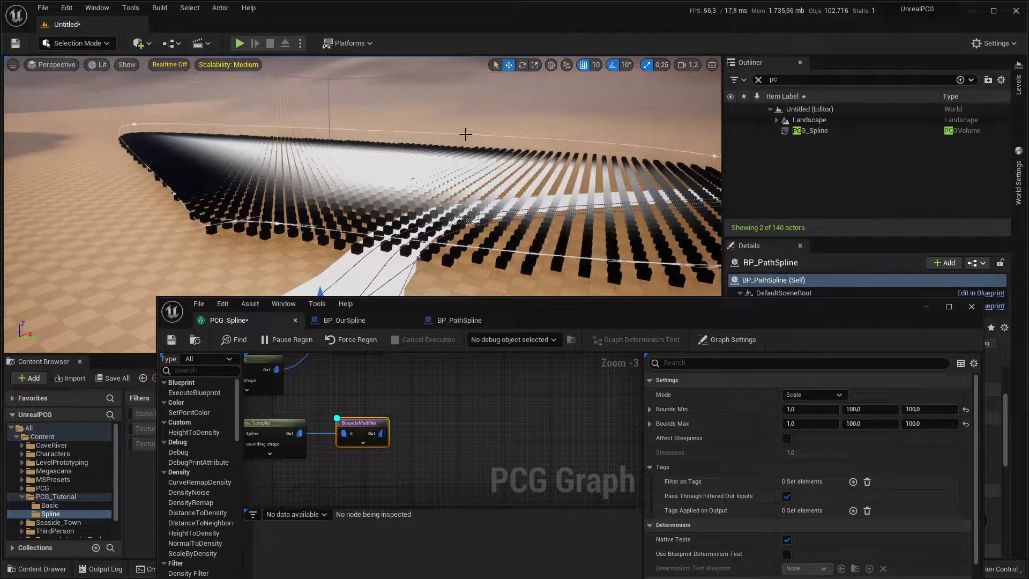
Step: Adjust the height of the path spline's points where the path crosses the sampled area
{"action": "left_click", "coordinate": [457, 138]}
{"action": "left_click_drag", "start_coordinate": [414, 152], "coordinate": [415, 160]}
{"action": "right_click_drag", "start_coordinate": [415, 159], "coordinate": [408, 189]}
{"action": "left_click_drag", "start_coordinate": [404, 132], "coordinate": [405, 103]}
{"action": "right_click_drag", "start_coordinate": [405, 103], "coordinate": [370, 107]}
{"action": "left_click_drag", "start_coordinate": [423, 91], "coordinate": [423, 104]}
{"action": "right_click_drag", "start_coordinate": [423, 104], "coordinate": [496, 137]}
Step: Set the Z value of the BoundsModifier's Bounds Min and Bounds Max to 200
{"action": "left_click", "coordinate": [287, 196]}
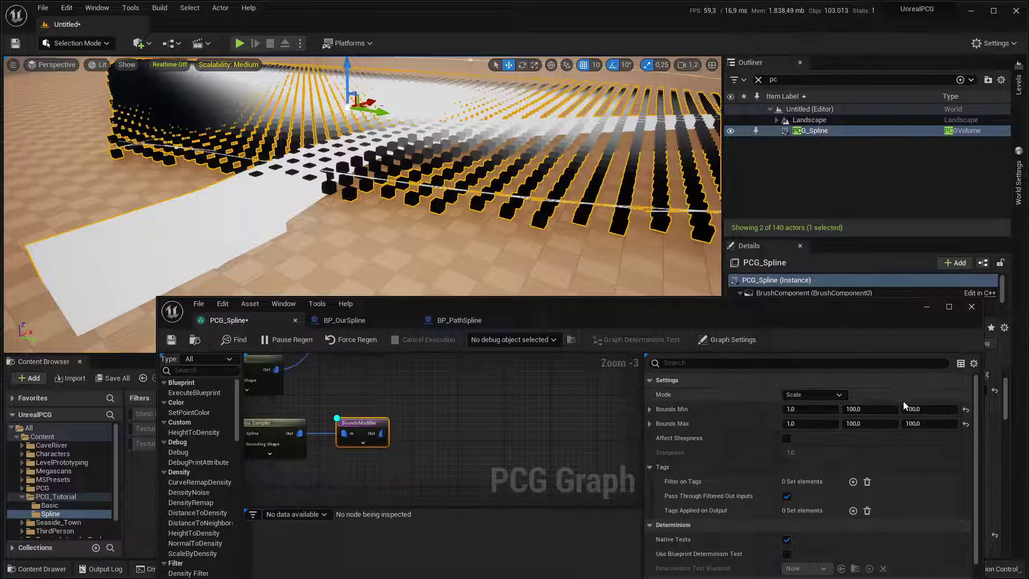
{"action": "left_click", "coordinate": [927, 408]}
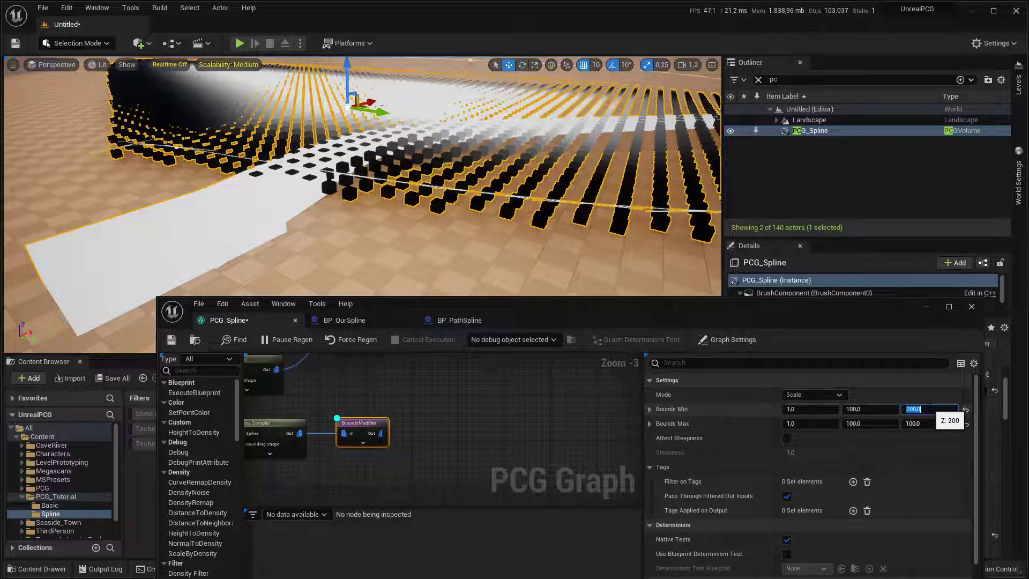
{"action": "left_click", "coordinate": [929, 423]}
{"action": "type", "text": "200"}
{"action": "key", "text": "Return"}
{"action": "right_click_drag", "start_coordinate": [619, 242], "coordinate": [482, 248]}
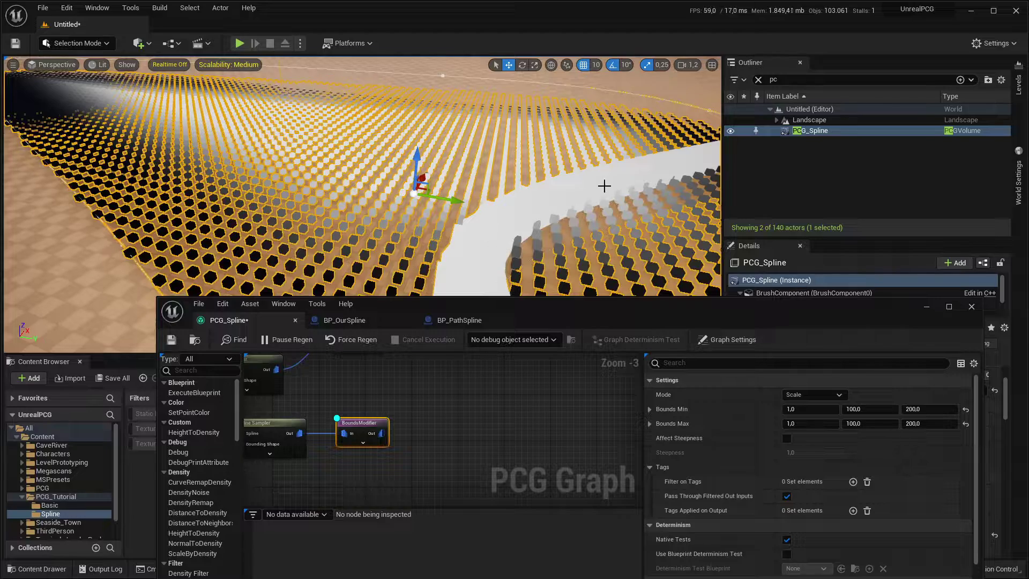
{"action": "right_click_drag", "start_coordinate": [604, 186], "coordinate": [622, 197]}
Step: Add a Difference node to the PCG graph and move the Density Remap node out of its way
{"action": "right_click_drag", "start_coordinate": [477, 361], "coordinate": [411, 432]}
{"action": "scroll", "coordinate": [452, 415], "scroll_direction": "down", "scroll_amount": 1}
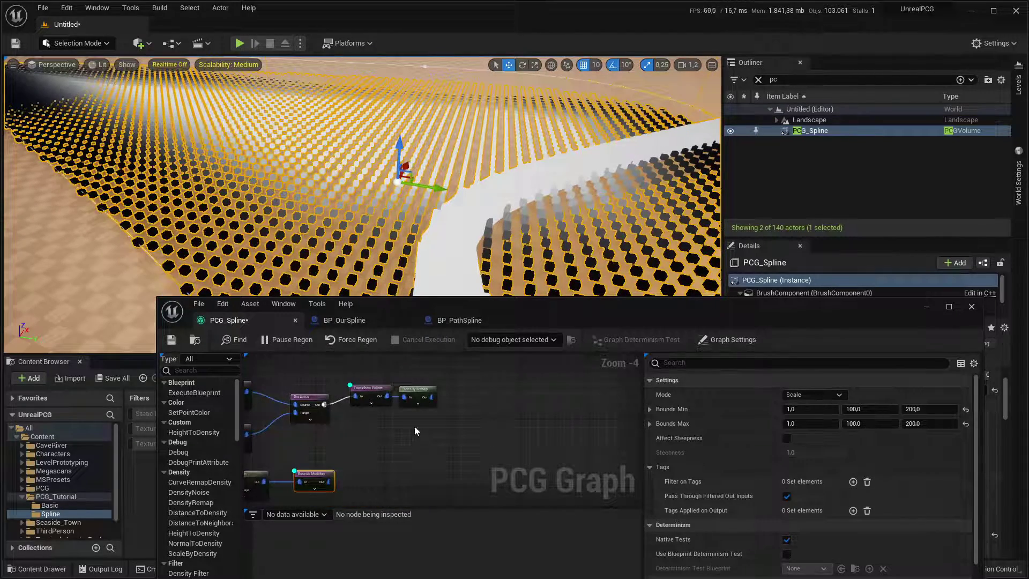
{"action": "right_click", "coordinate": [471, 405]}
{"action": "type", "text": "diff"}
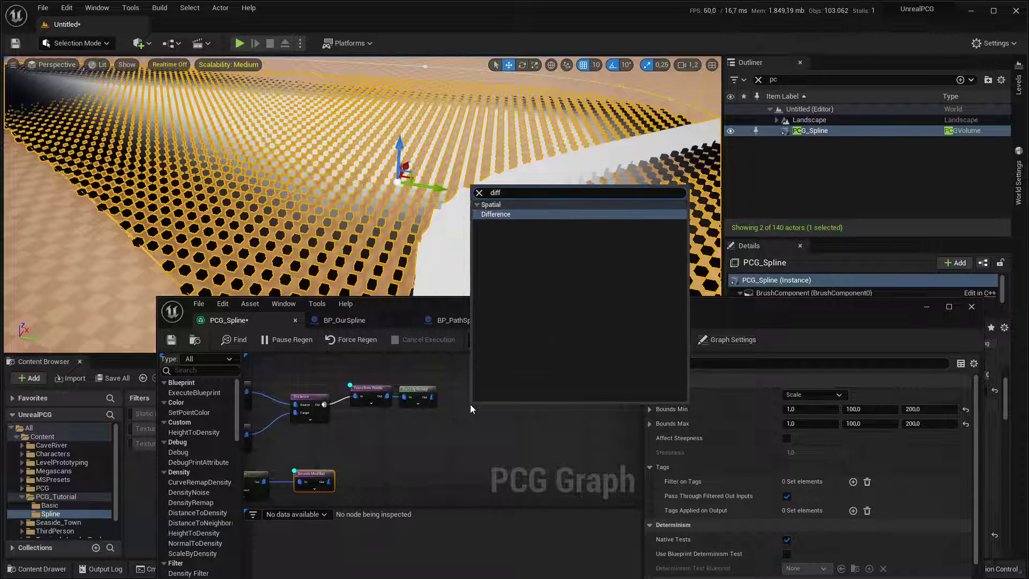
{"action": "key", "text": "Return"}
{"action": "key", "text": "Return"}
{"action": "mouse_move", "coordinate": [445, 422]}
{"action": "right_mouse_down"}
{"action": "mouse_move", "coordinate": [453, 413]}
{"action": "mouse_move", "coordinate": [462, 424]}
{"action": "right_mouse_up"}
{"action": "scroll", "coordinate": [457, 423], "scroll_direction": "up", "scroll_amount": 1}
{"action": "left_click_drag", "start_coordinate": [448, 383], "coordinate": [464, 355]}
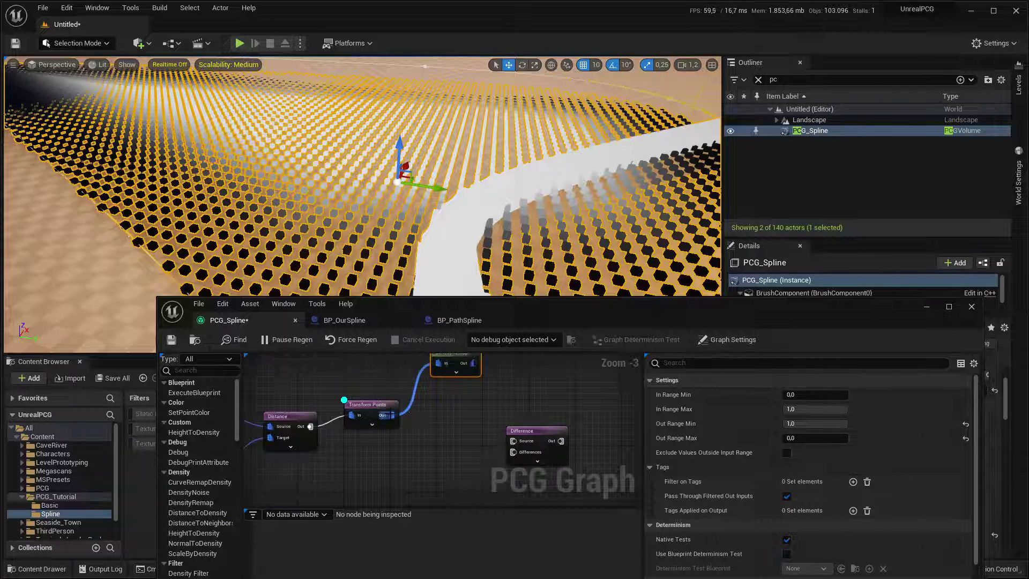
Step: Connect the Transform Points output to the Difference node's Source and the BoundsModifier output to its Differences input
{"action": "left_click_drag", "start_coordinate": [392, 414], "coordinate": [513, 441]}
{"action": "right_click_drag", "start_coordinate": [429, 463], "coordinate": [406, 408]}
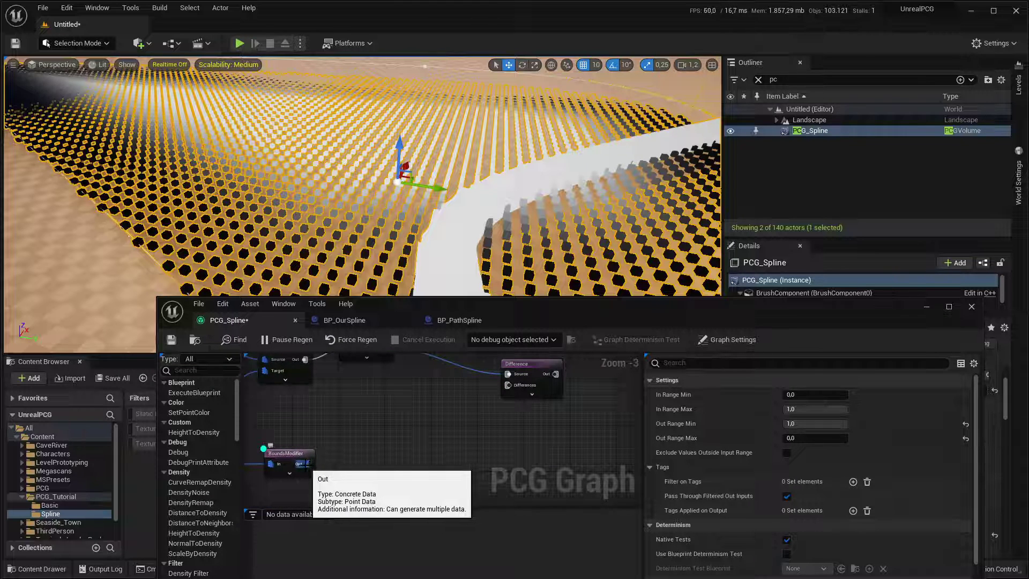
{"action": "left_click_drag", "start_coordinate": [308, 463], "coordinate": [509, 385]}
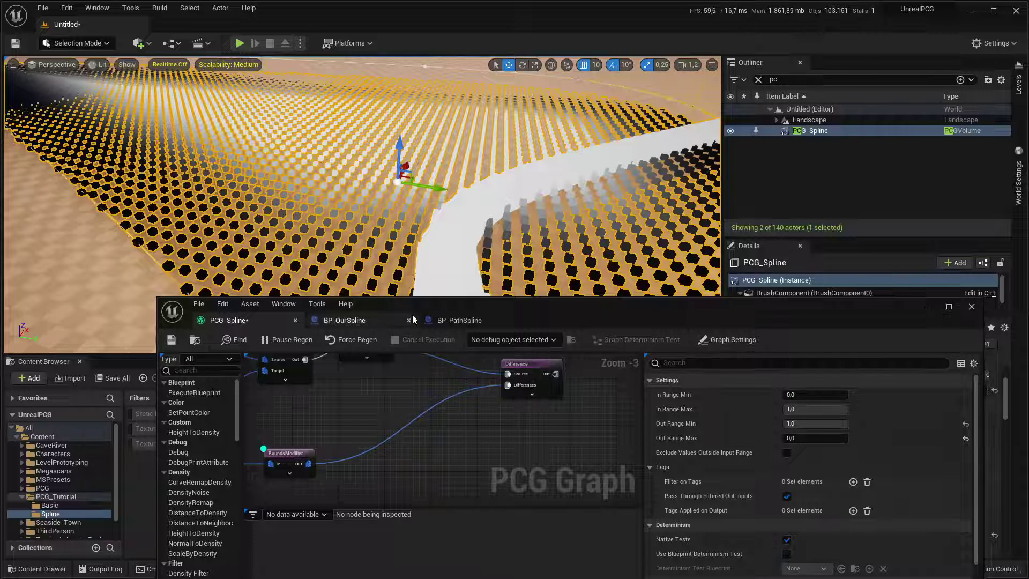
{"action": "right_click_drag", "start_coordinate": [438, 379], "coordinate": [363, 424]}
Step: Set the Difference node's Density Function to Binary
{"action": "left_click", "coordinate": [458, 413]}
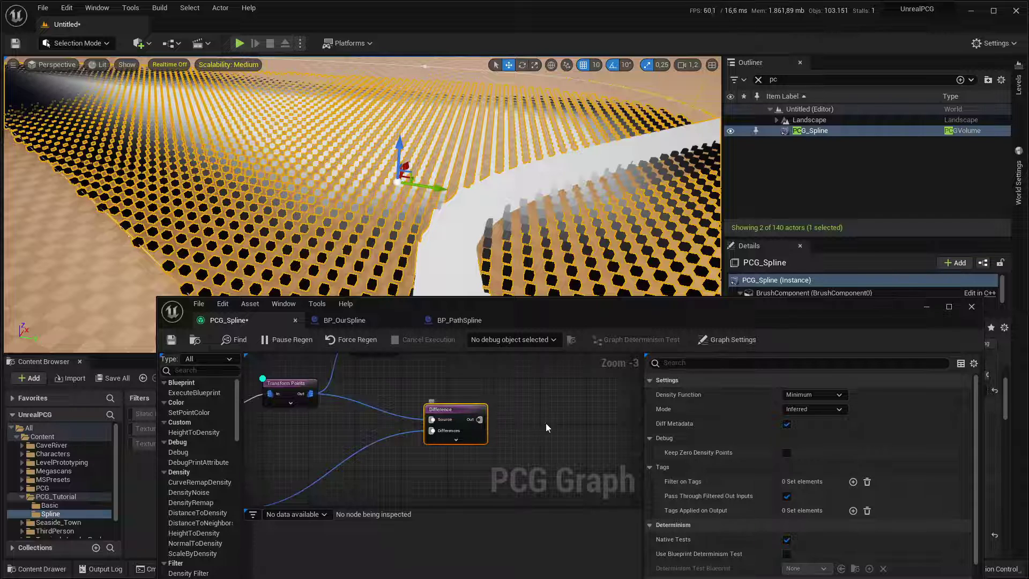
{"action": "left_click", "coordinate": [828, 395]}
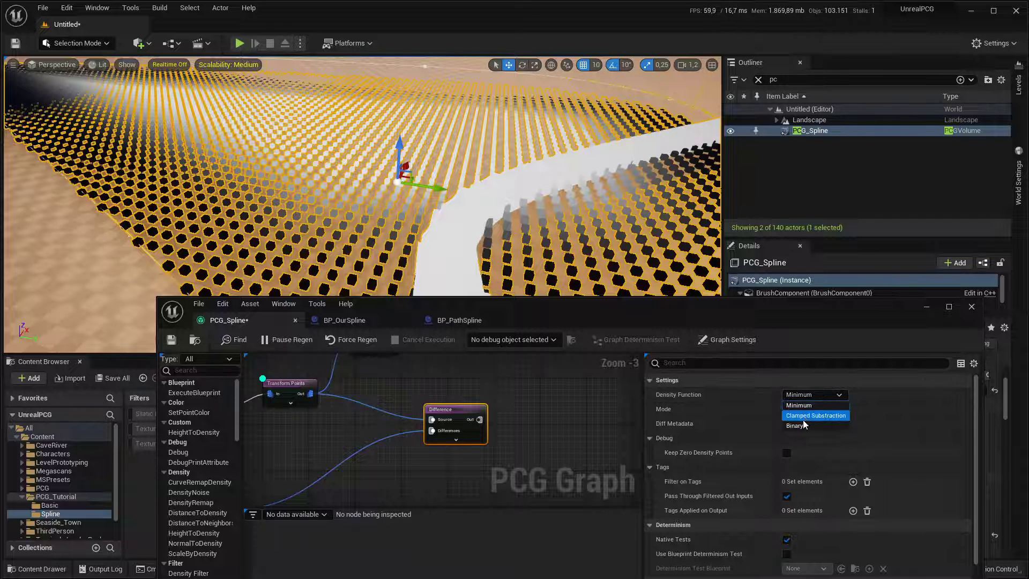
{"action": "left_click", "coordinate": [801, 425]}
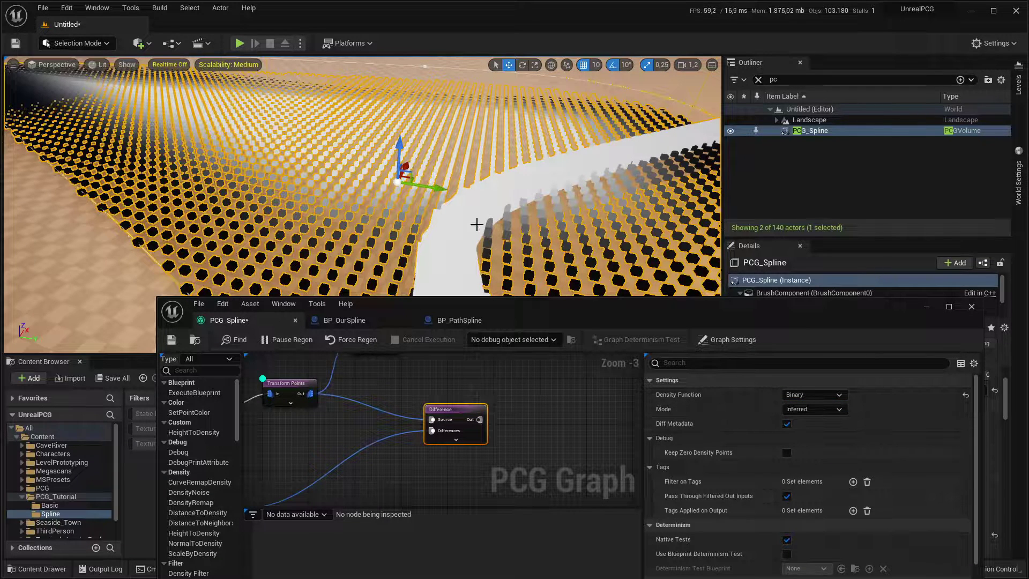
{"action": "right_click_drag", "start_coordinate": [478, 223], "coordinate": [508, 269]}
{"action": "right_click_drag", "start_coordinate": [370, 384], "coordinate": [423, 406]}
{"action": "left_click", "coordinate": [343, 413]}
{"action": "key", "text": "e"}
{"action": "left_click", "coordinate": [508, 439]}
{"action": "key", "text": "e"}
{"action": "key", "text": "e"}
{"action": "left_click", "coordinate": [355, 410]}
{"action": "key", "text": "e"}
Step: Turn on debug display for the Difference node and turn it off for the Transform Points and BoundsModifier nodes
{"action": "left_click", "coordinate": [513, 434]}
{"action": "key", "text": "d"}
{"action": "left_click", "coordinate": [337, 401]}
{"action": "key", "text": "d"}
{"action": "right_click_drag", "start_coordinate": [574, 278], "coordinate": [445, 230]}
{"action": "right_click_drag", "start_coordinate": [360, 446], "coordinate": [417, 359]}
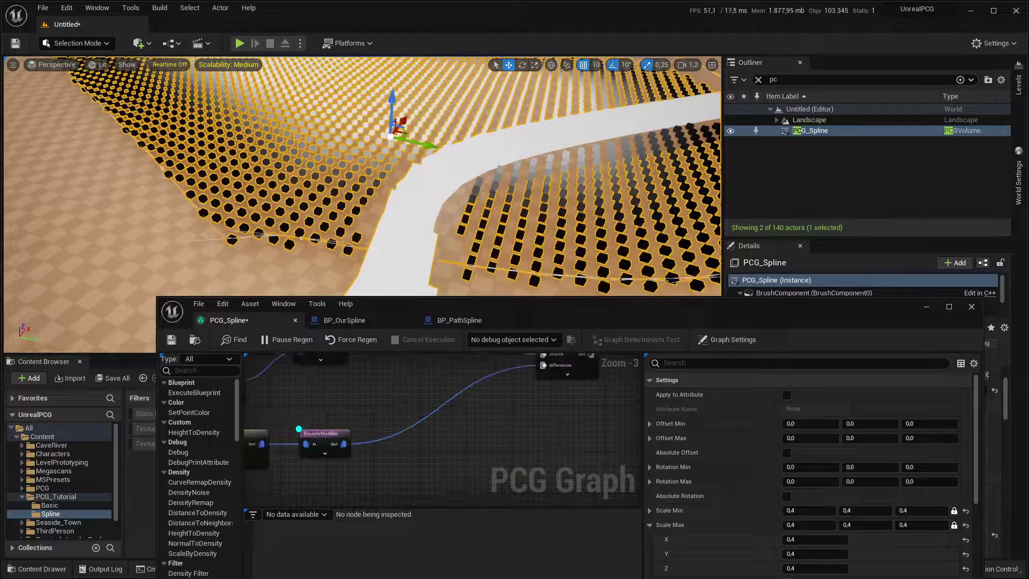
{"action": "left_click", "coordinate": [320, 441]}
{"action": "key", "text": "d"}
{"action": "left_click", "coordinate": [367, 405]}
Step: Examine the path cut-out through the sampled points with the editor overlays temporarily hidden
{"action": "right_click_drag", "start_coordinate": [408, 231], "coordinate": [527, 208]}
{"action": "key", "text": "g"}
{"action": "scroll", "coordinate": [509, 419], "scroll_direction": "down", "scroll_amount": 2}
{"action": "right_click_drag", "start_coordinate": [509, 414], "coordinate": [450, 438]}
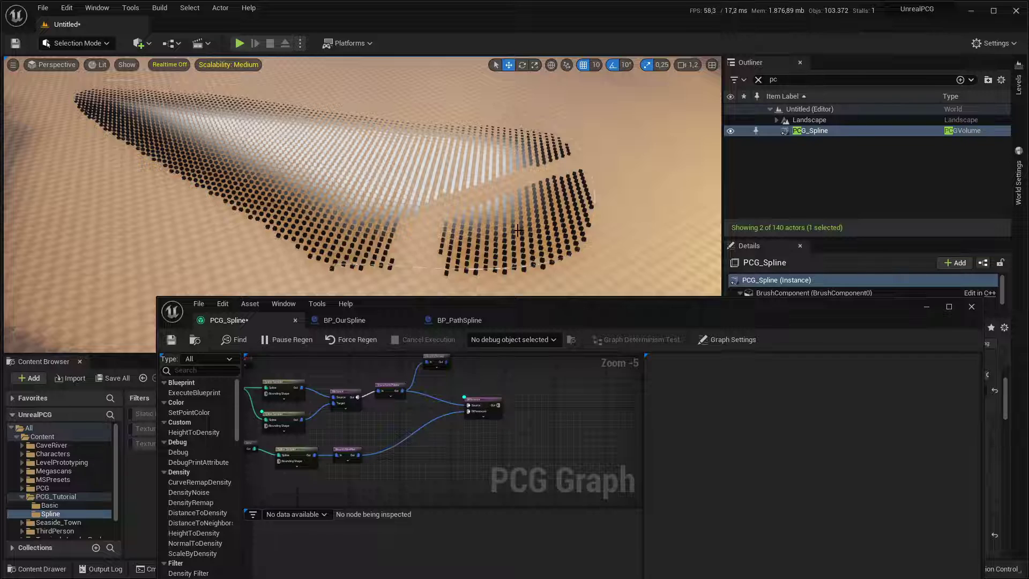
{"action": "right_click_drag", "start_coordinate": [478, 218], "coordinate": [473, 230]}
{"action": "key", "text": "g"}
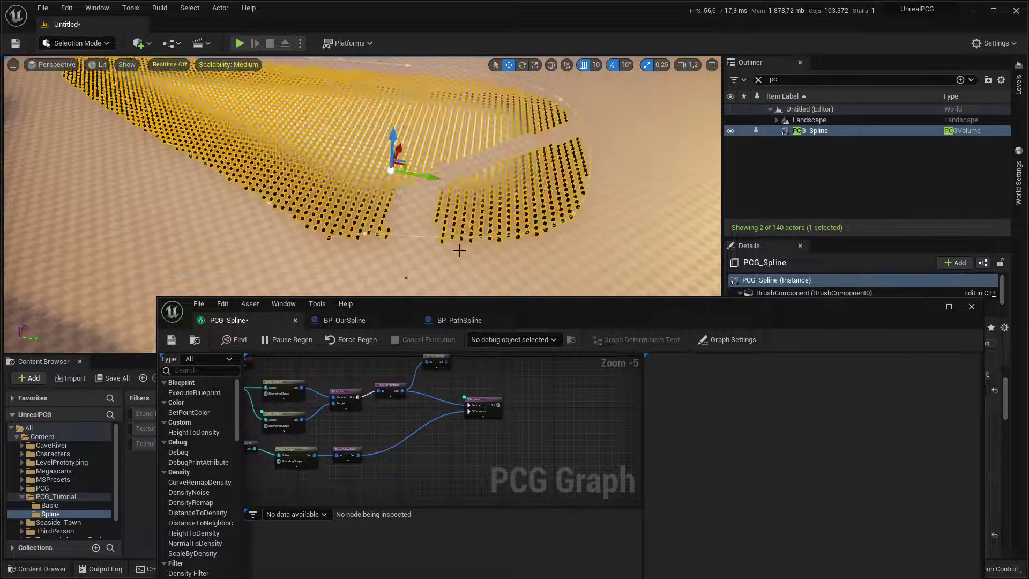
Step: Duplicate the path spline to another part of the sampled area and move the copy's far point beyond the area's opposite edge
{"action": "left_click", "coordinate": [406, 279]}
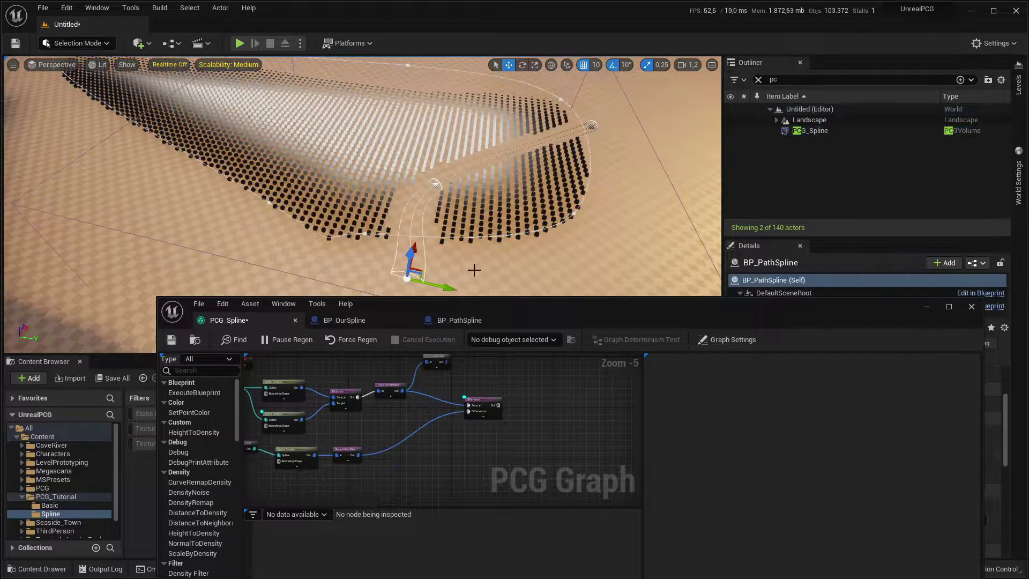
{"action": "right_click_drag", "start_coordinate": [481, 277], "coordinate": [444, 285]}
{"action": "left_click_drag", "start_coordinate": [481, 277], "coordinate": [276, 247], "text": "alt"}
{"action": "right_click_drag", "start_coordinate": [457, 207], "coordinate": [487, 196]}
{"action": "left_click", "coordinate": [567, 164]}
{"action": "left_click_drag", "start_coordinate": [571, 168], "coordinate": [544, 98]}
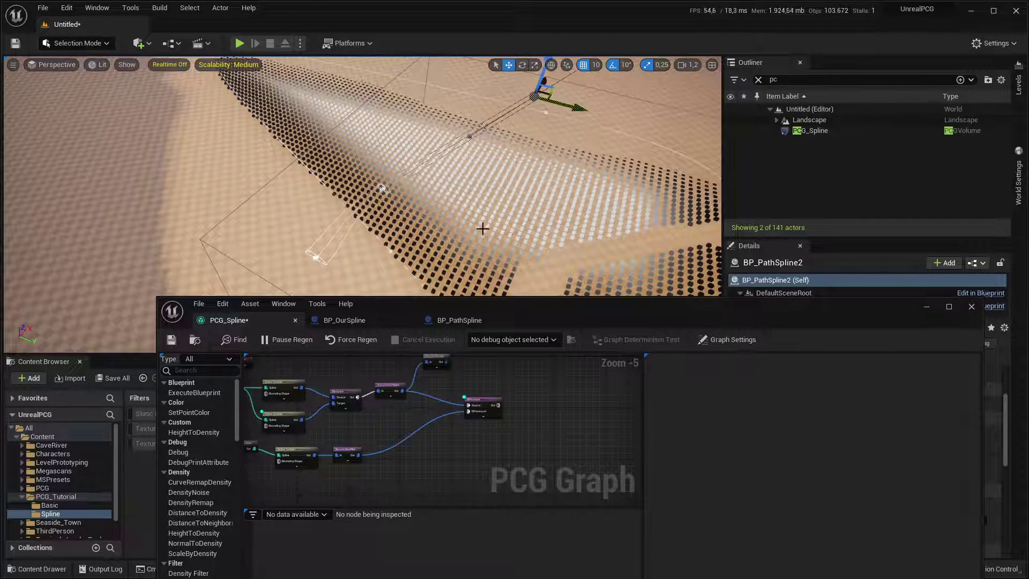
Step: Enable Select Multiple on the Get Spline Data node that uses the Path tag
{"action": "right_click_drag", "start_coordinate": [363, 425], "coordinate": [521, 402]}
{"action": "scroll", "coordinate": [444, 408], "scroll_direction": "up", "scroll_amount": 2}
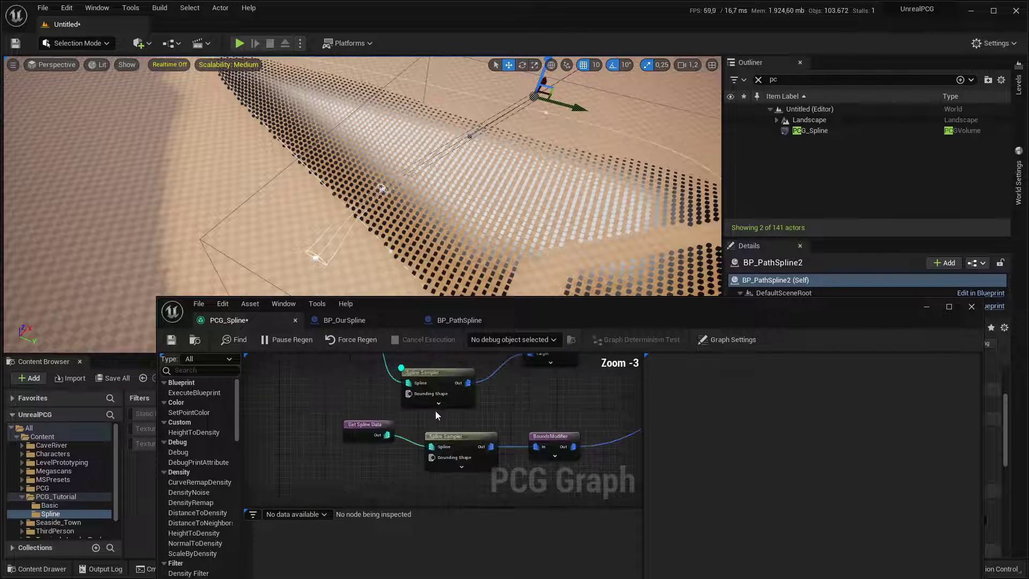
{"action": "left_click", "coordinate": [360, 426]}
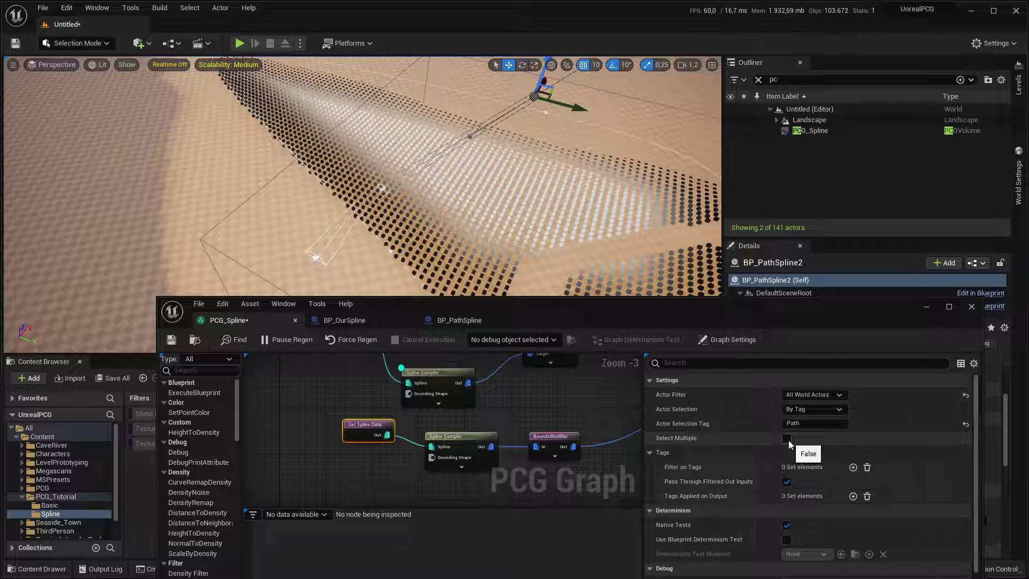
{"action": "left_click", "coordinate": [787, 439]}
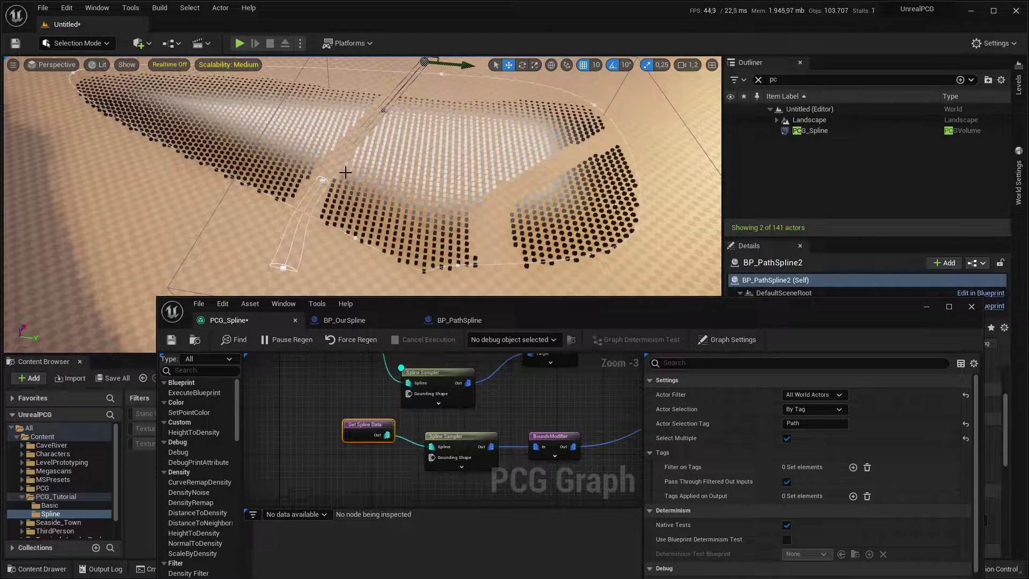
Step: Place a second BP_OurSpline in the level beside the existing sampled area and focus the view on it
{"action": "left_click_drag", "start_coordinate": [364, 424], "coordinate": [371, 442]}
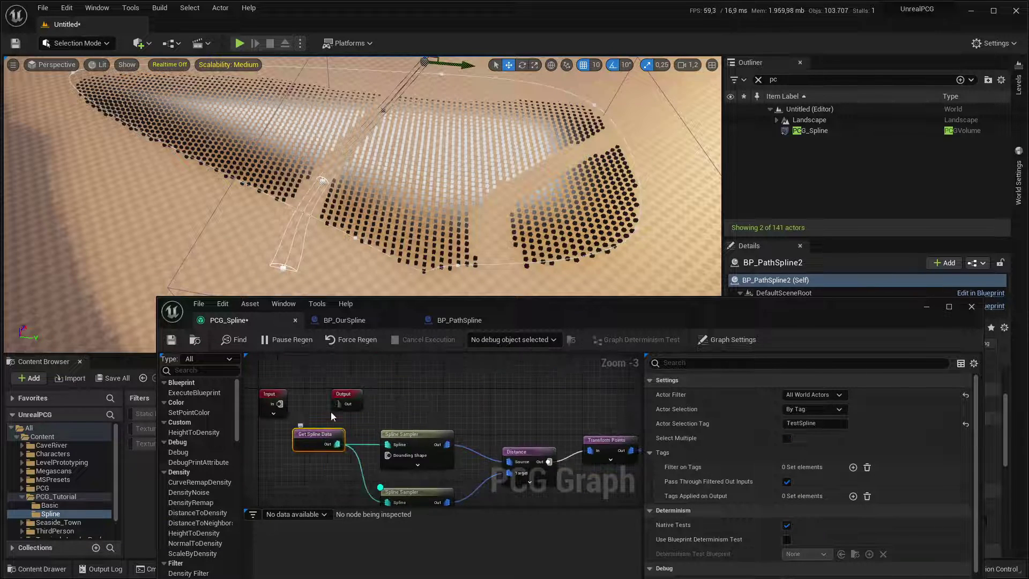
{"action": "scroll", "coordinate": [271, 132], "scroll_direction": "down", "scroll_amount": 3}
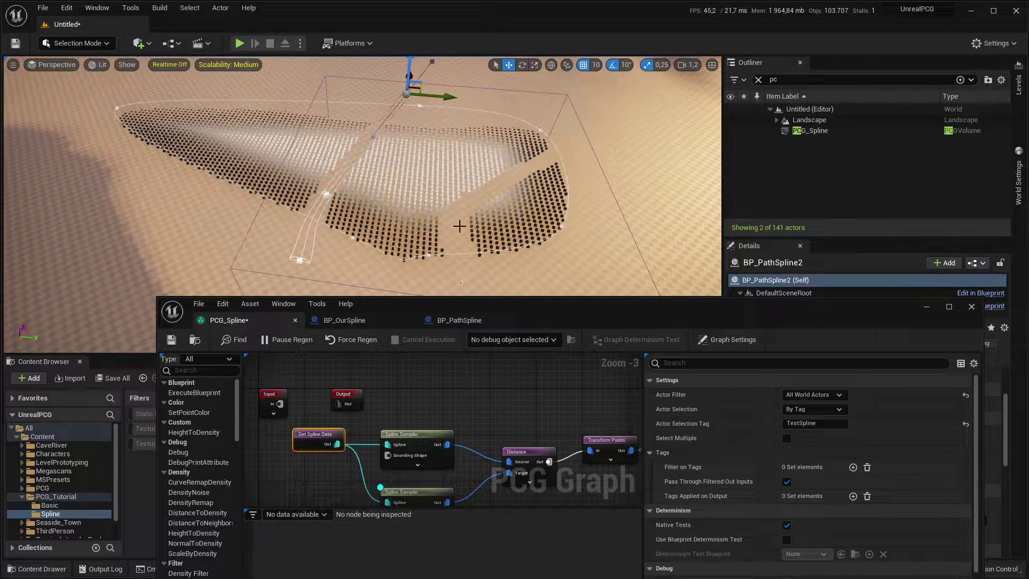
{"action": "left_click_drag", "start_coordinate": [491, 301], "coordinate": [682, 331]}
{"action": "left_click", "coordinate": [252, 472]}
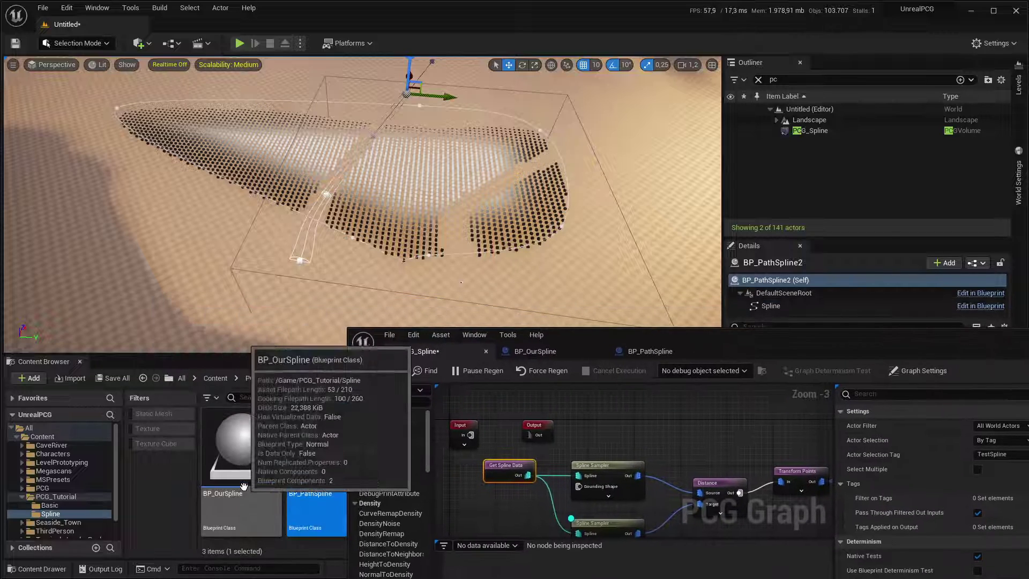
{"action": "left_click_drag", "start_coordinate": [254, 474], "coordinate": [567, 285]}
{"action": "key", "text": "f"}
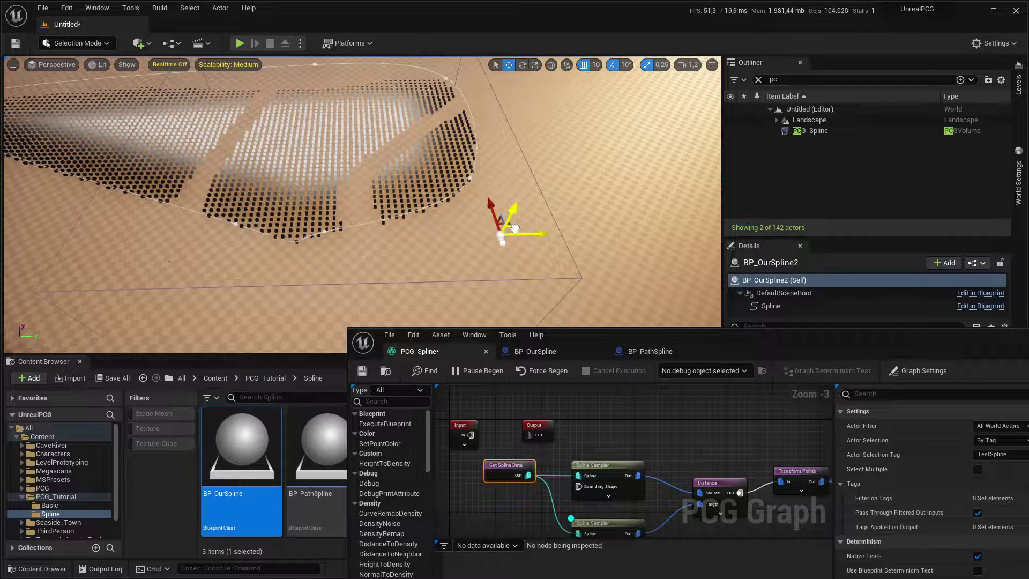
Step: Extend the new BP_OurSpline with extra points to outline a small four-point area
{"action": "left_click_drag", "start_coordinate": [515, 234], "coordinate": [475, 222]}
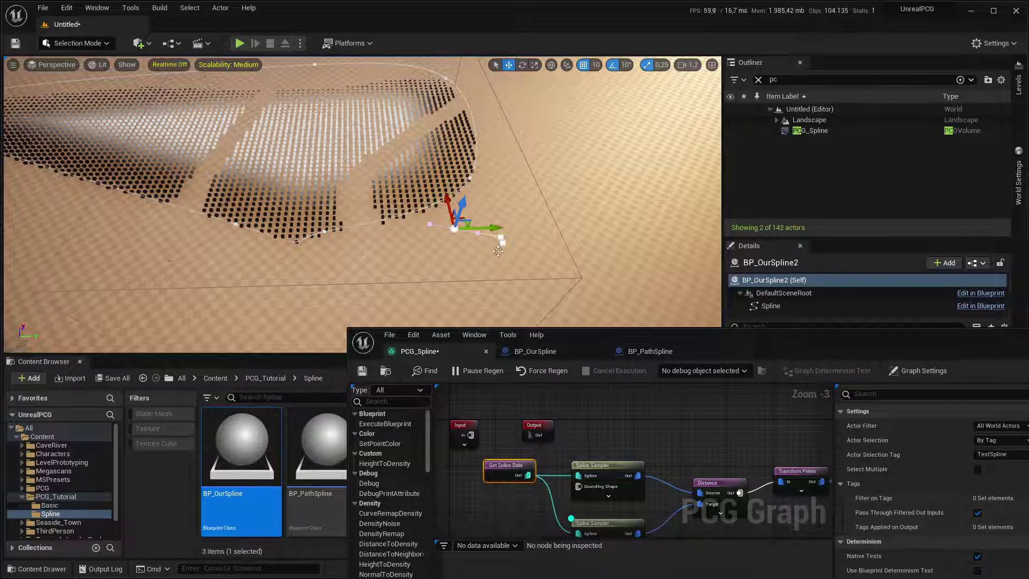
{"action": "key", "text": "ctrl+z"}
{"action": "left_click_drag", "start_coordinate": [512, 233], "coordinate": [497, 284], "text": "alt"}
Step: Enable Closed Loop on the new BP_OurSpline's Spline component
{"action": "left_click", "coordinate": [771, 306]}
{"action": "left_click_drag", "start_coordinate": [777, 333], "coordinate": [303, 302]}
{"action": "scroll", "coordinate": [820, 504], "scroll_direction": "down", "scroll_amount": 6}
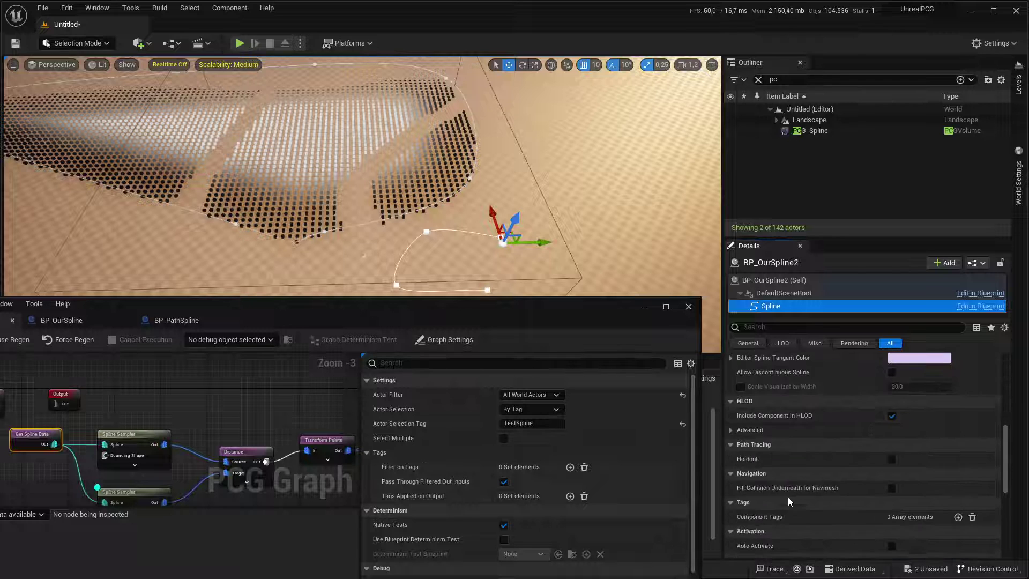
{"action": "scroll", "coordinate": [852, 448], "scroll_direction": "up", "scroll_amount": 6}
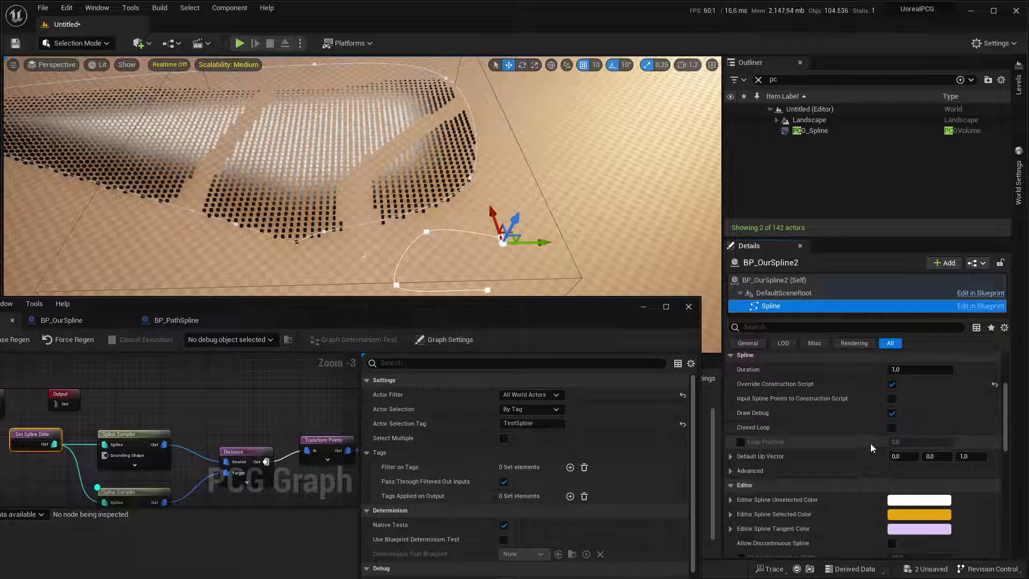
{"action": "left_click", "coordinate": [891, 429]}
Step: Enable Select Multiple on the Get Spline Data node that uses the TestSpline tag
{"action": "left_click_drag", "start_coordinate": [415, 310], "coordinate": [631, 309]}
{"action": "left_click", "coordinate": [719, 437]}
{"action": "right_click_drag", "start_coordinate": [539, 228], "coordinate": [557, 239]}
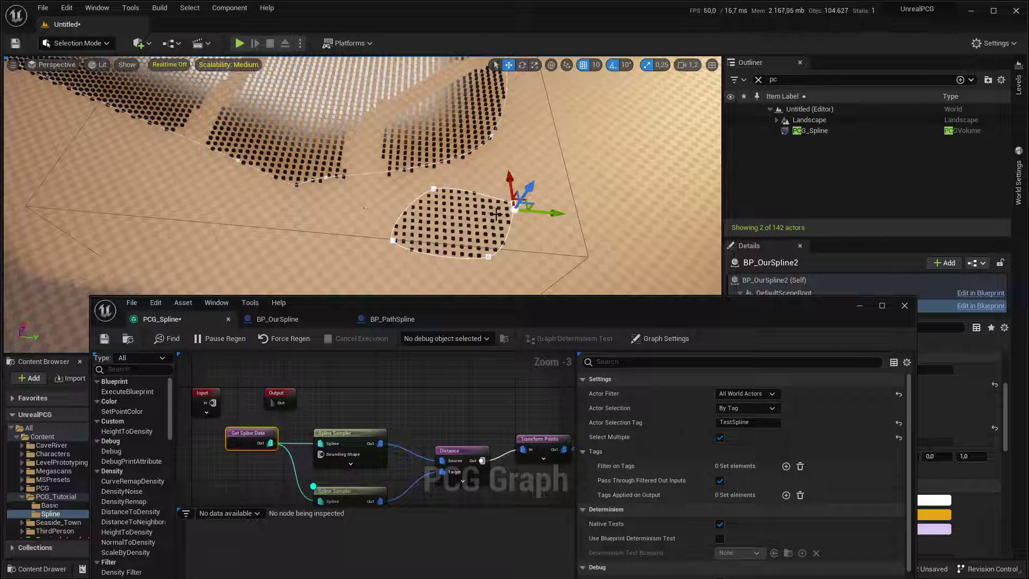
Step: Scale up the second BP_OurSpline uniformly until it overlaps the edge of the first sampled area
{"action": "left_click", "coordinate": [511, 217]}
{"action": "left_click", "coordinate": [513, 209]}
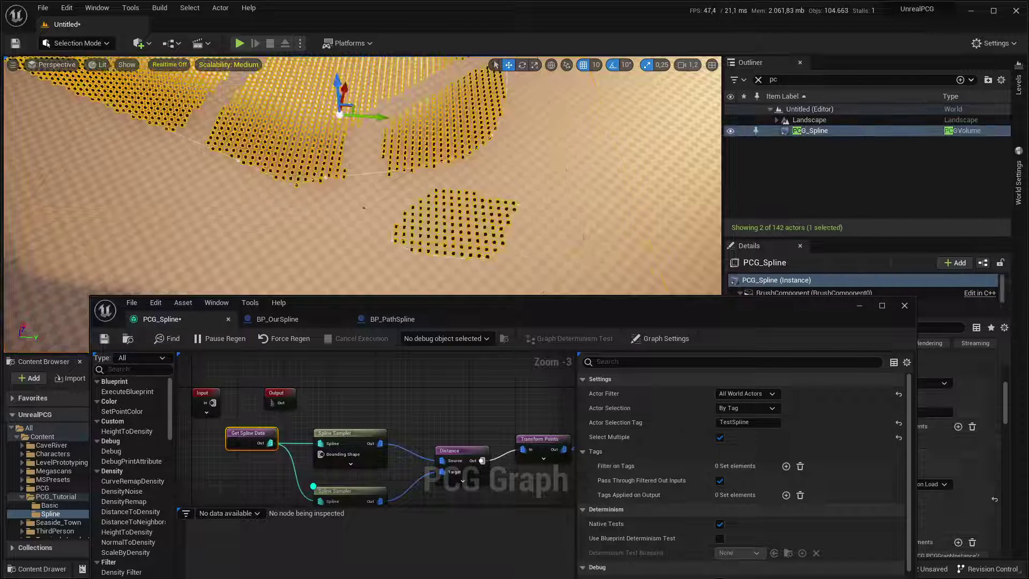
{"action": "left_click", "coordinate": [504, 198]}
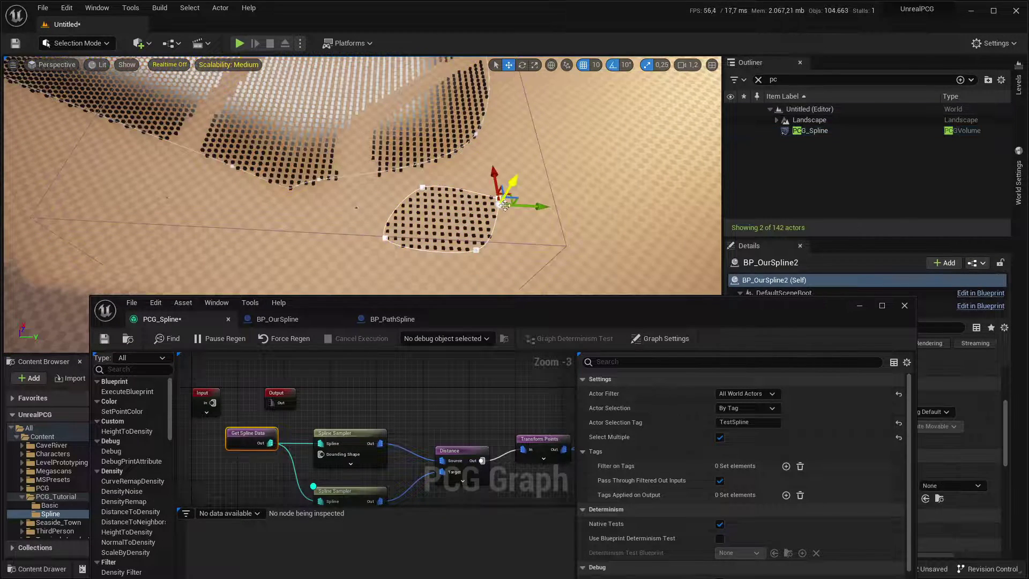
{"action": "right_click_drag", "start_coordinate": [513, 219], "coordinate": [477, 213]}
{"action": "key", "text": "r"}
{"action": "key", "text": "s"}
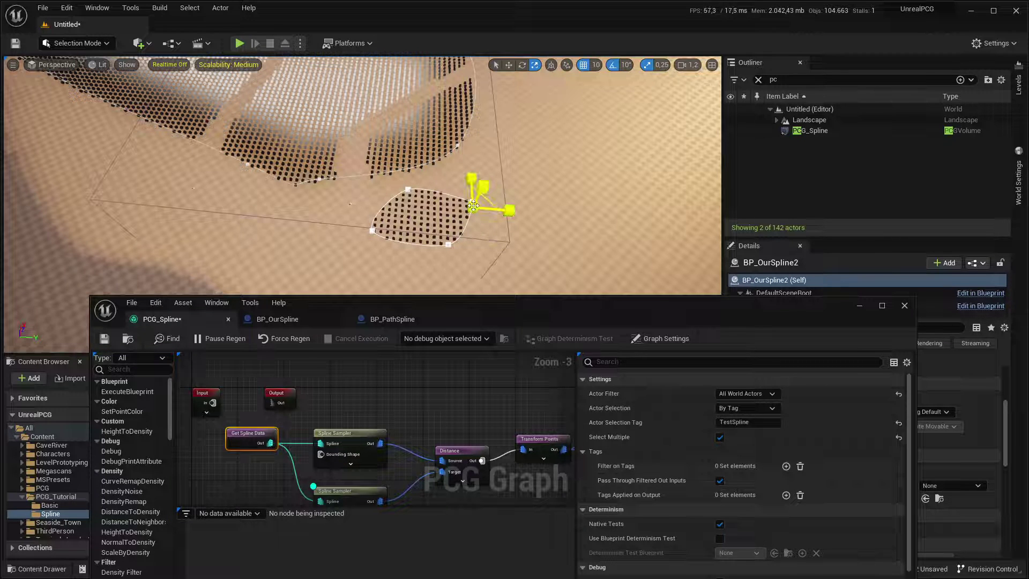
{"action": "left_click_drag", "start_coordinate": [472, 205], "coordinate": [484, 198]}
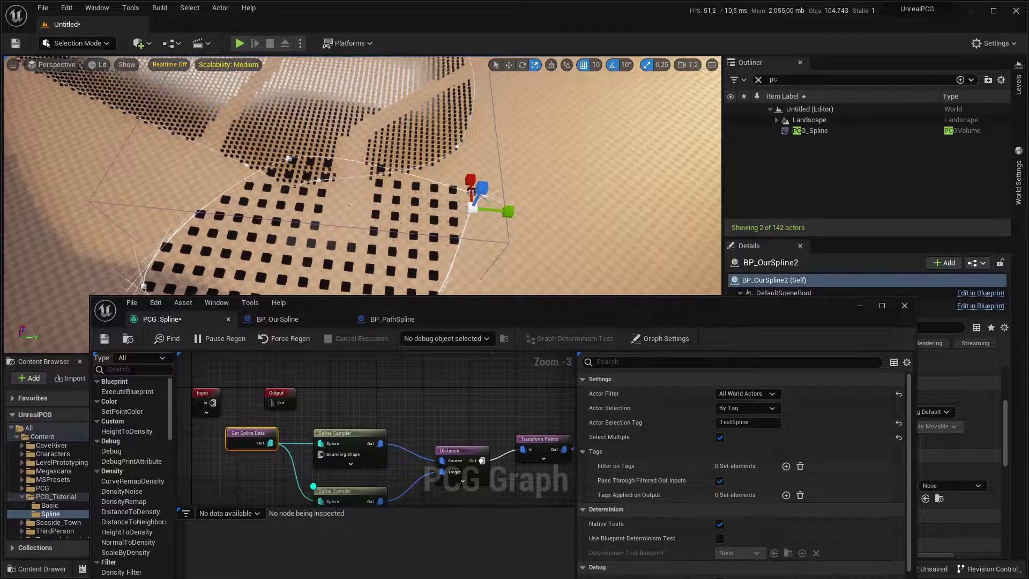
{"action": "right_click_drag", "start_coordinate": [371, 225], "coordinate": [316, 225]}
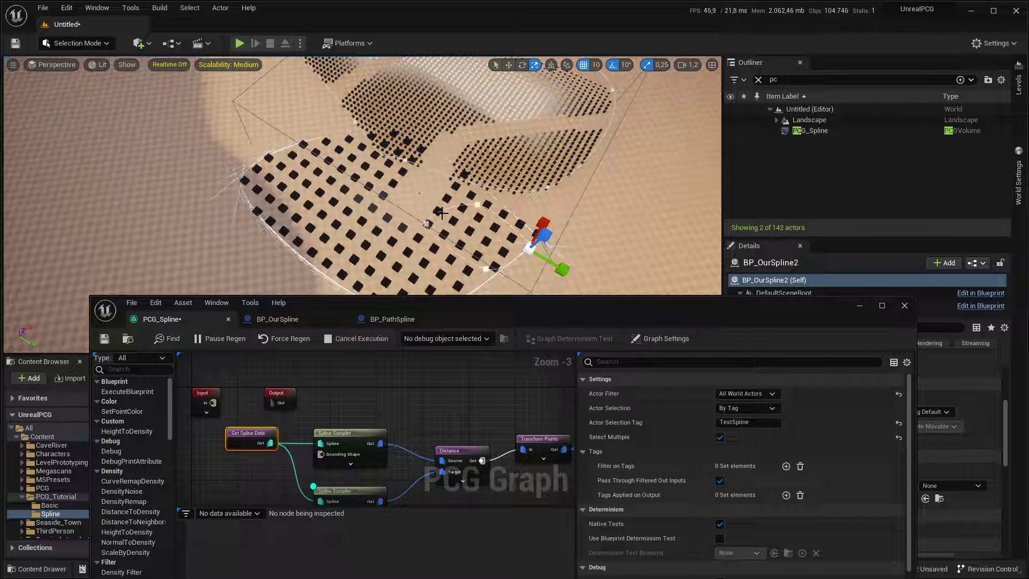
Step: Undo the last enlargement of the second BP_OurSpline
{"action": "key", "text": "ctrl+z"}
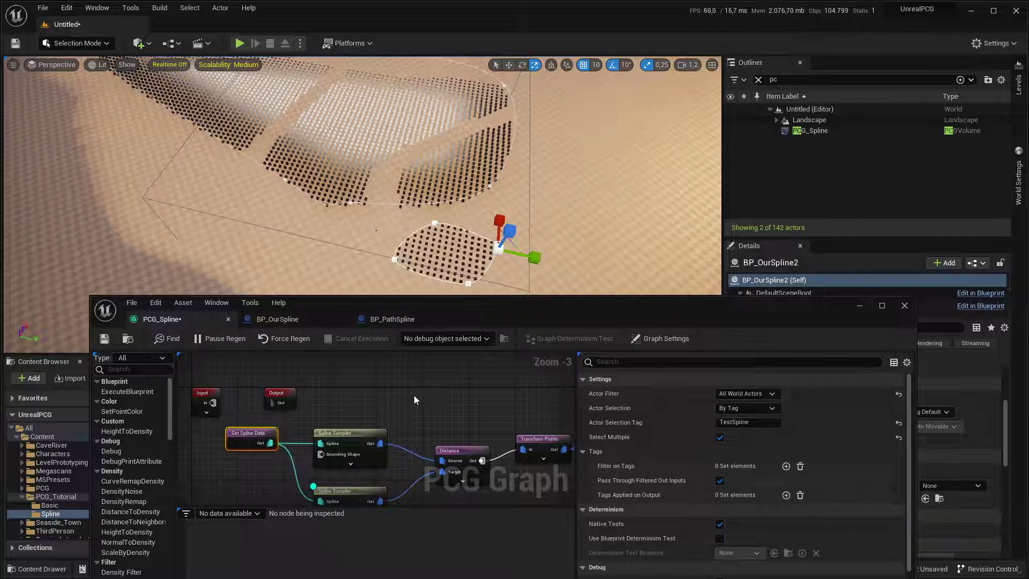
Step: Add a Union node and wire it between the upper Spline Sampler's output and the Distance node's Source input
{"action": "right_click_drag", "start_coordinate": [350, 408], "coordinate": [359, 382]}
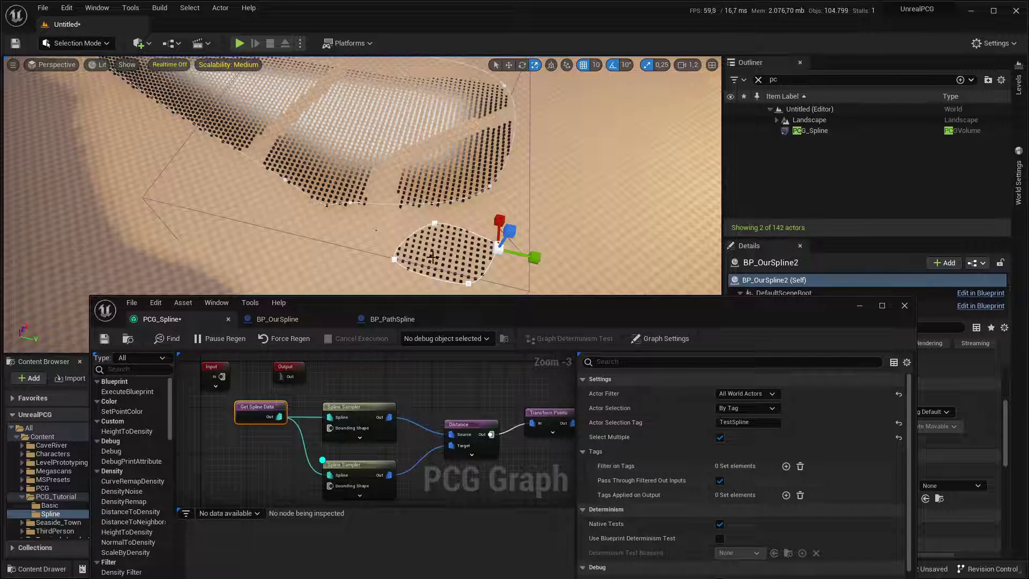
{"action": "right_click_drag", "start_coordinate": [442, 406], "coordinate": [363, 411]}
{"action": "right_click", "coordinate": [330, 376]}
{"action": "type", "text": "union"}
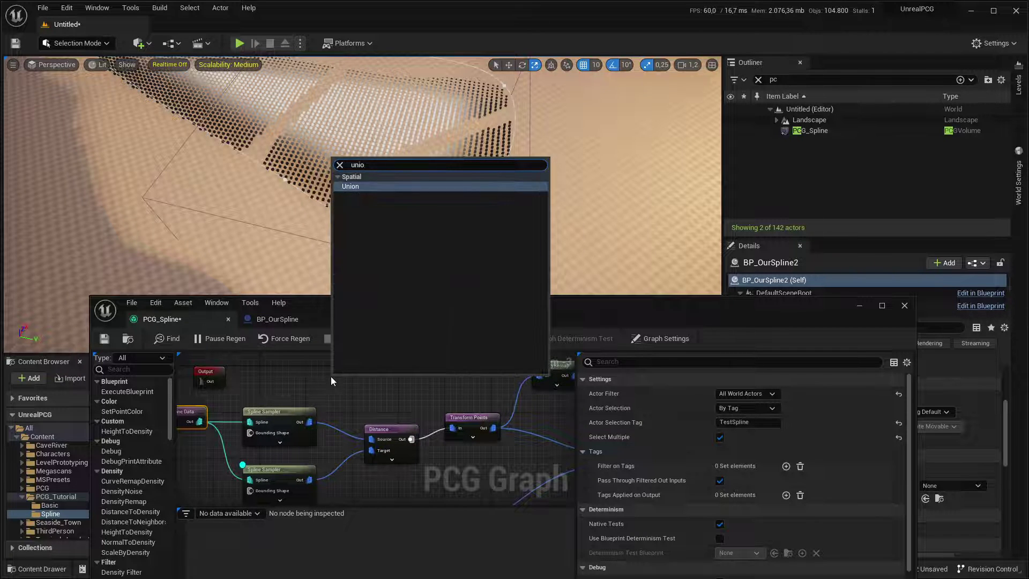
{"action": "key", "text": "Return"}
{"action": "mouse_move", "coordinate": [314, 423]}
{"action": "left_mouse_down", "text": "shift"}
{"action": "mouse_move", "coordinate": [341, 424]}
{"action": "mouse_move", "coordinate": [309, 422]}
{"action": "mouse_move", "coordinate": [368, 392]}
{"action": "mouse_move", "coordinate": [322, 425]}
{"action": "mouse_move", "coordinate": [303, 423]}
{"action": "left_mouse_up", "text": "shift"}
{"action": "right_click_drag", "start_coordinate": [394, 423], "coordinate": [352, 405]}
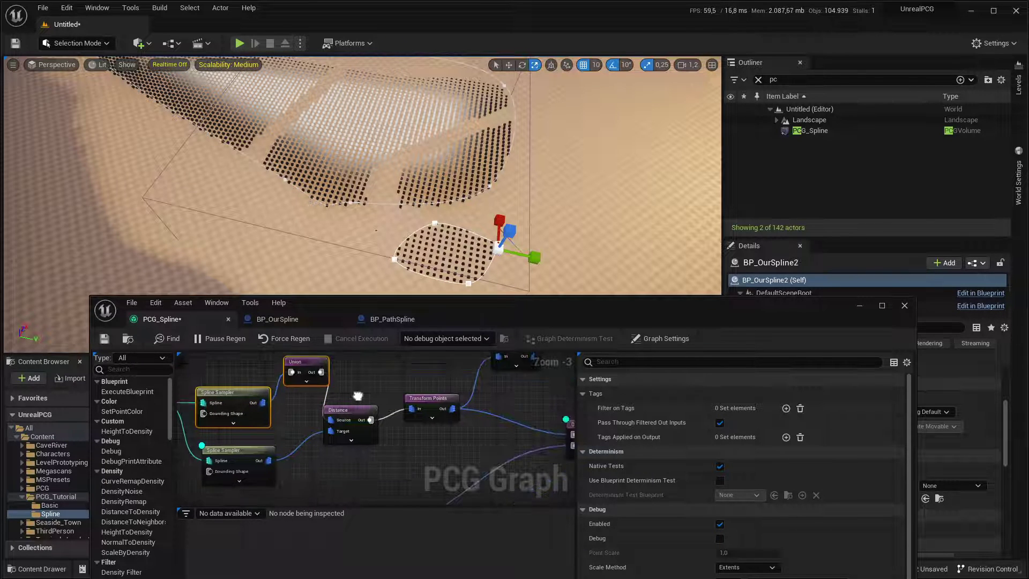
Step: Shift the Distance and Transform Points nodes away from the samplers and align the Union node in the gap beside the upper Spline Sampler
{"action": "left_click_drag", "start_coordinate": [341, 412], "coordinate": [364, 405]}
{"action": "left_click_drag", "start_coordinate": [374, 386], "coordinate": [414, 409]}
{"action": "left_click_drag", "start_coordinate": [413, 398], "coordinate": [459, 410]}
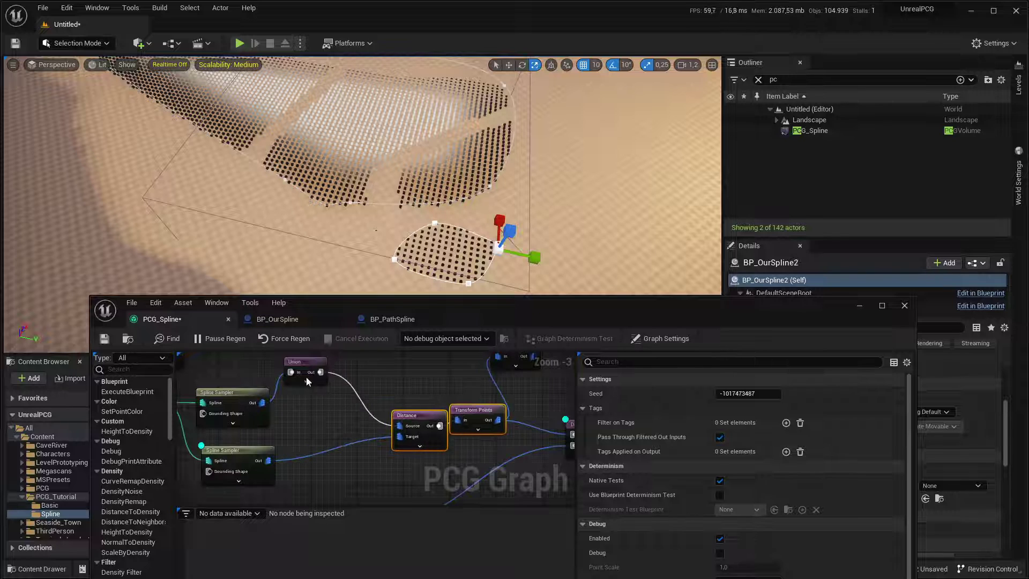
{"action": "left_click_drag", "start_coordinate": [304, 366], "coordinate": [315, 395]}
{"action": "left_click", "coordinate": [358, 391]}
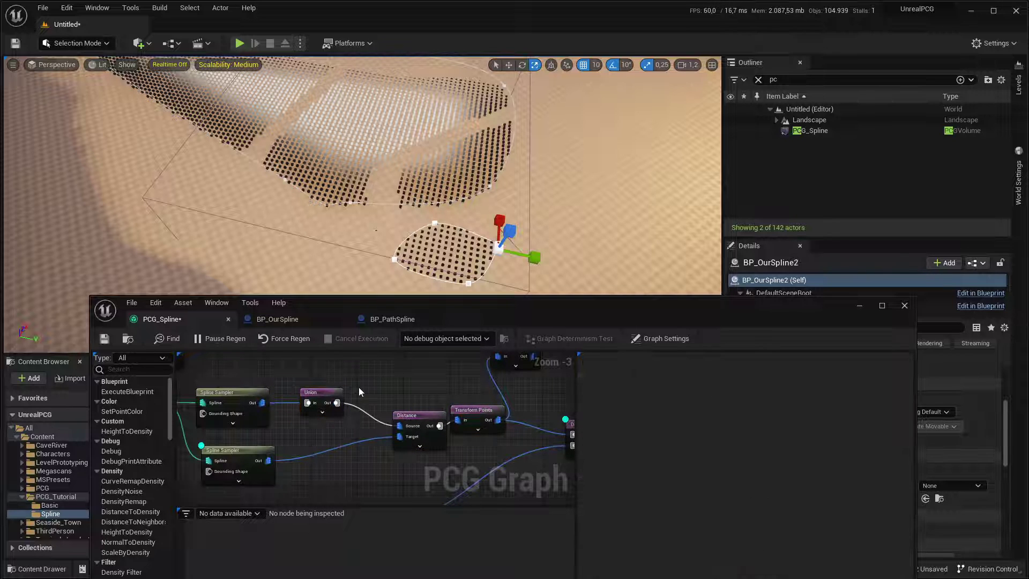